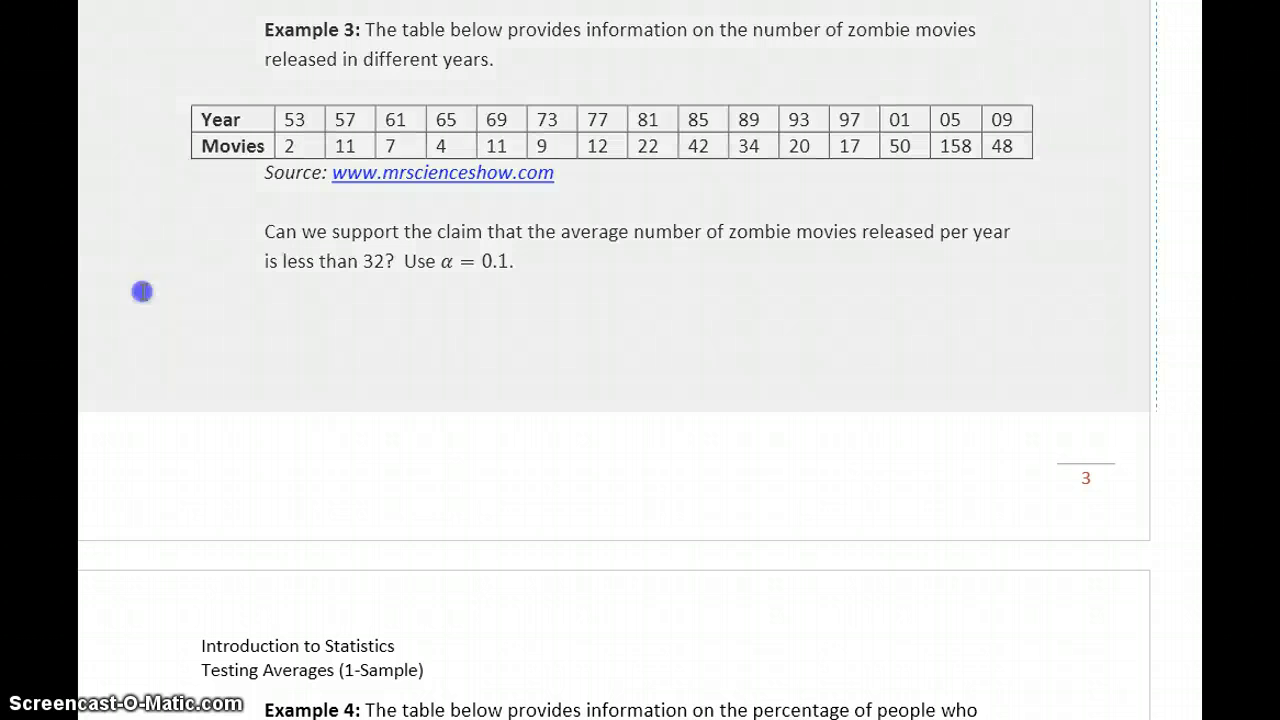
Below Example 3, note that p-value<0.0001 means mean-test conditions aren't met, and widen the note
click(142, 291)
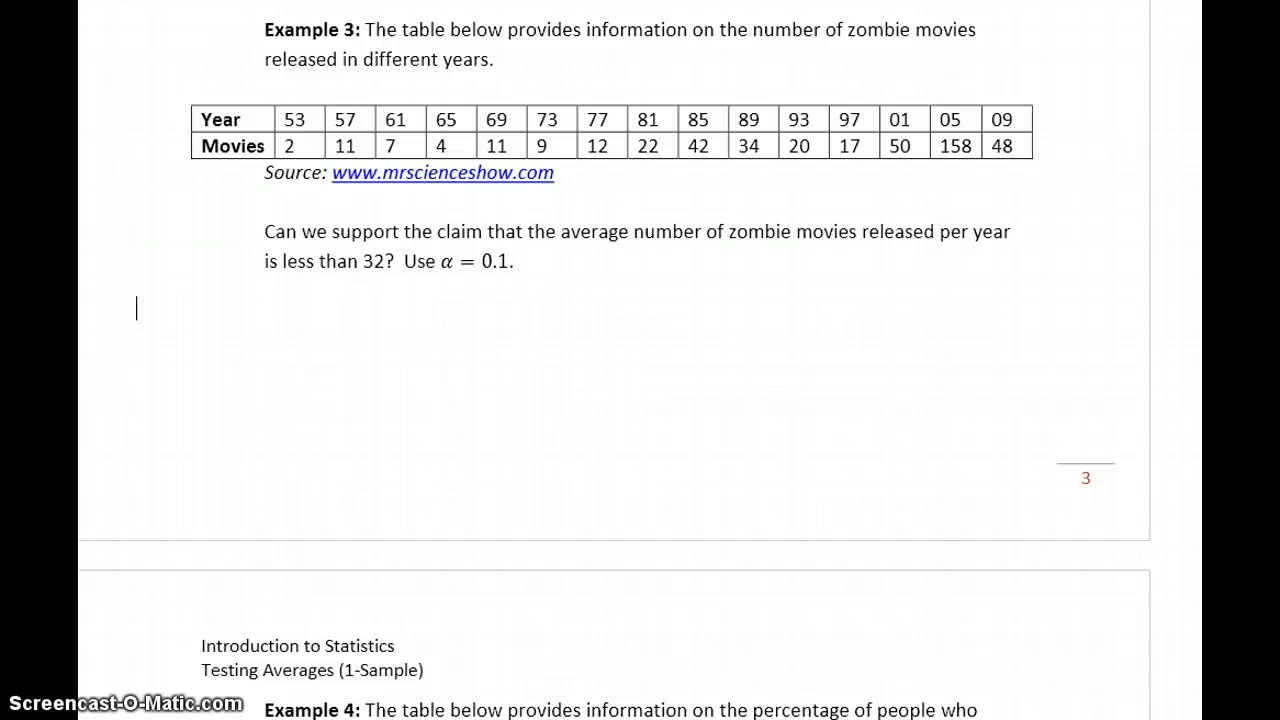
text(p-value)
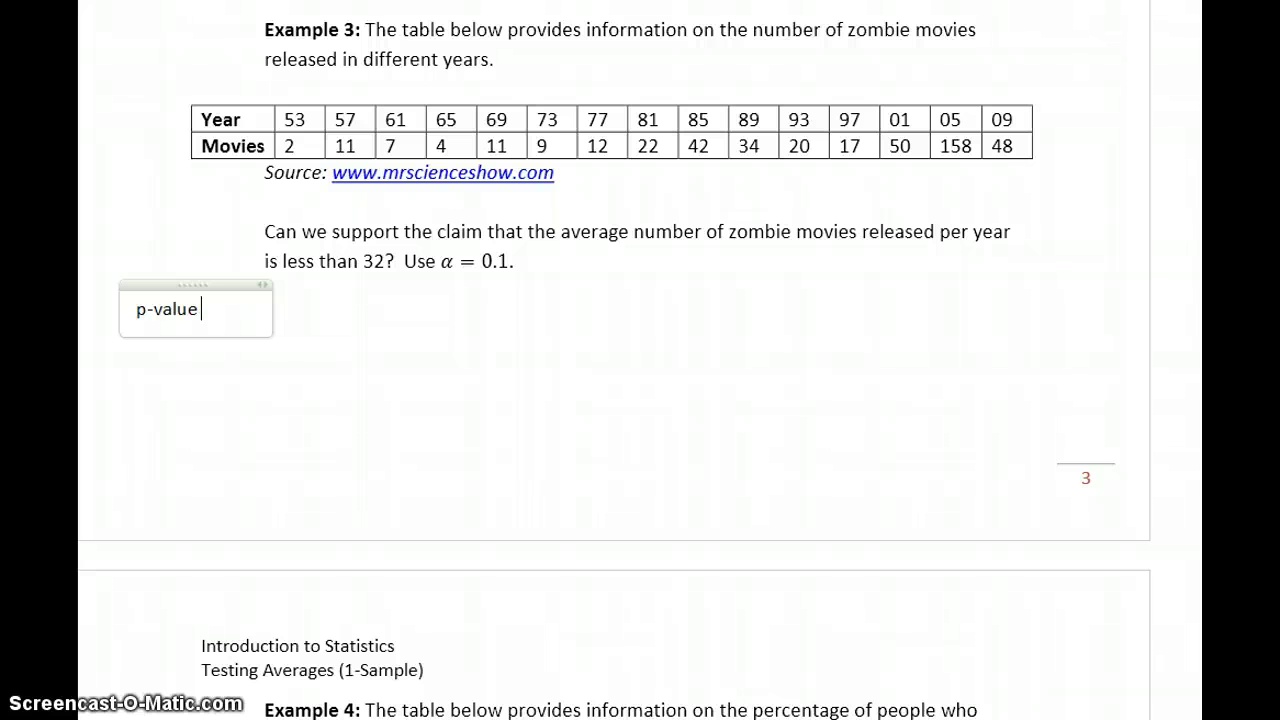
text(<0.000)
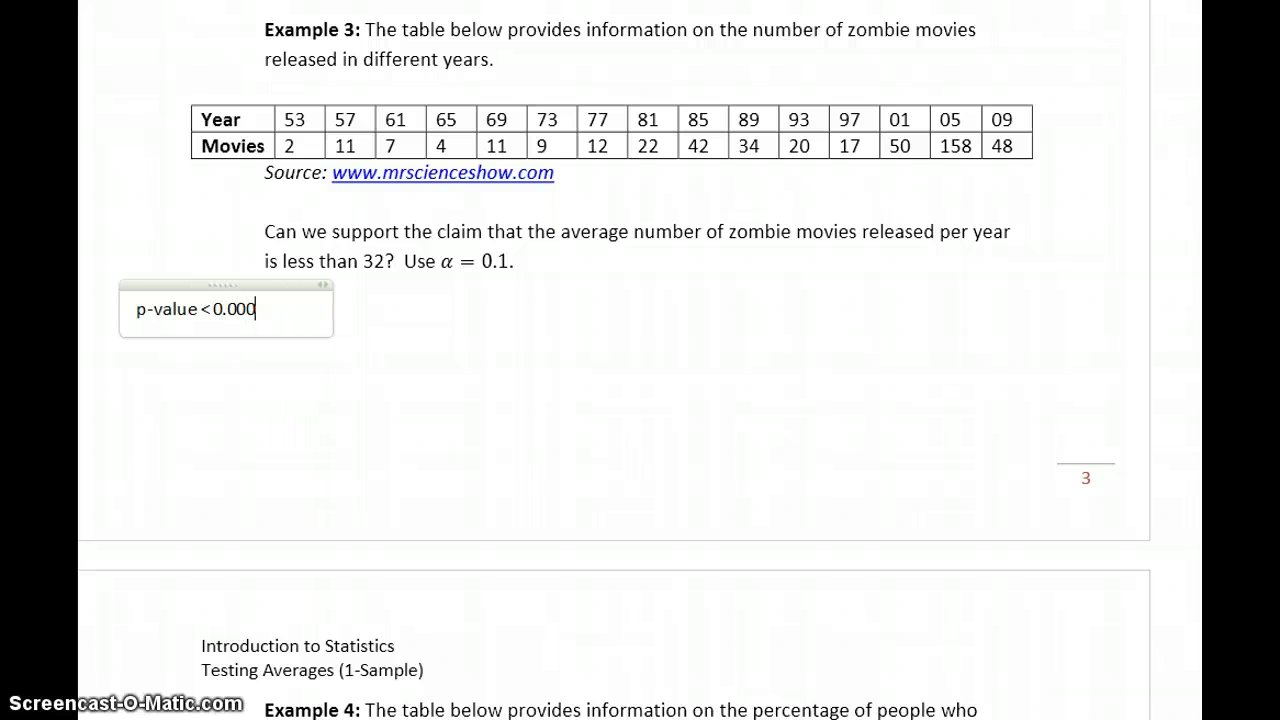
text(1, meani)
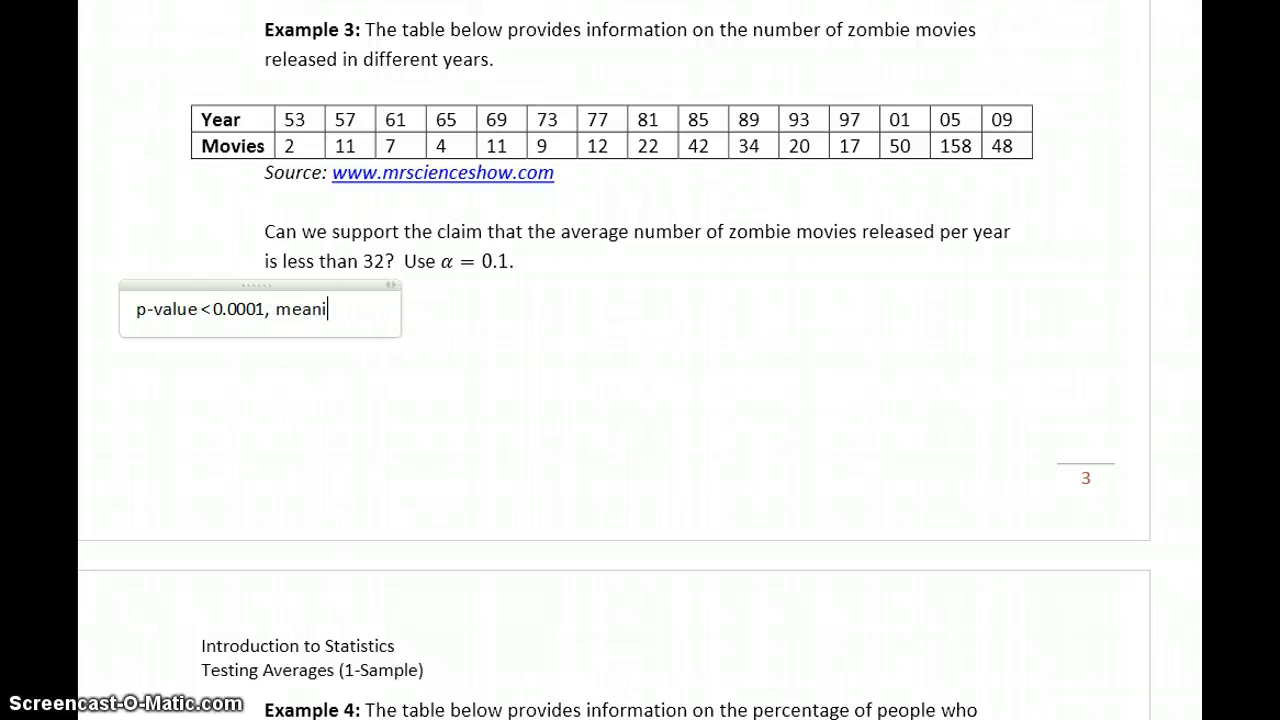
text(ng the conditions are not met)
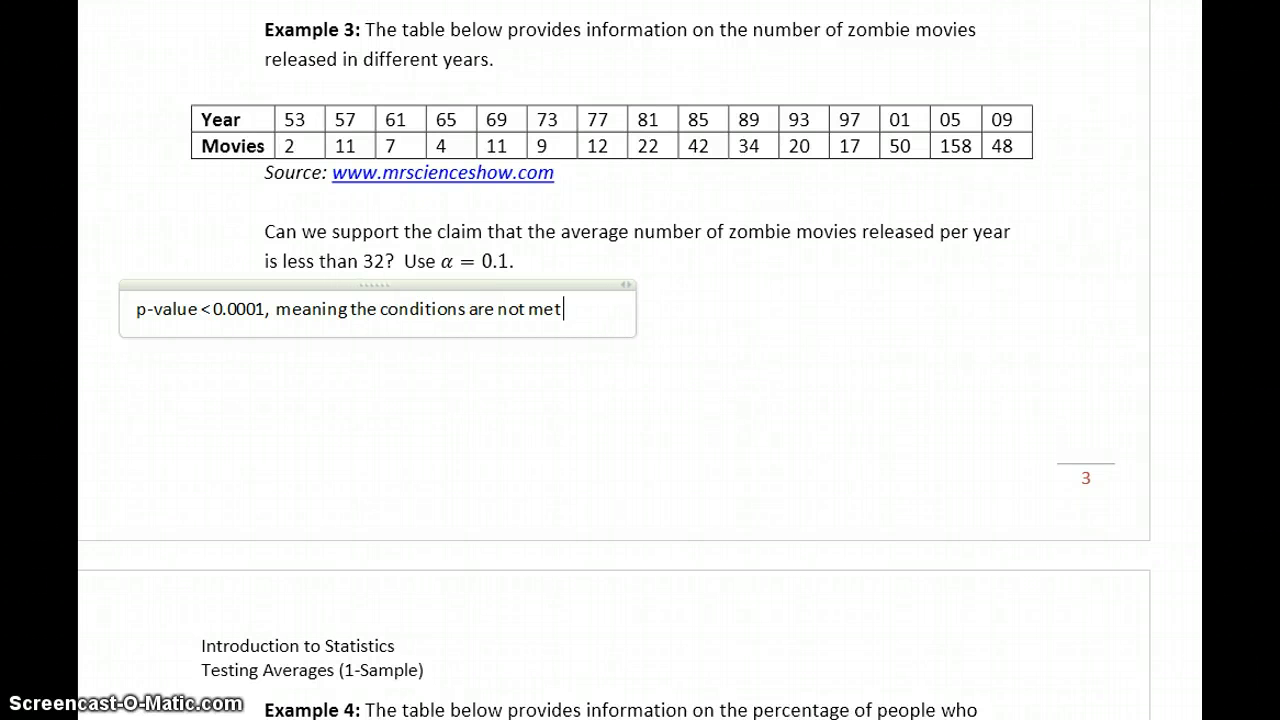
text( to test a)
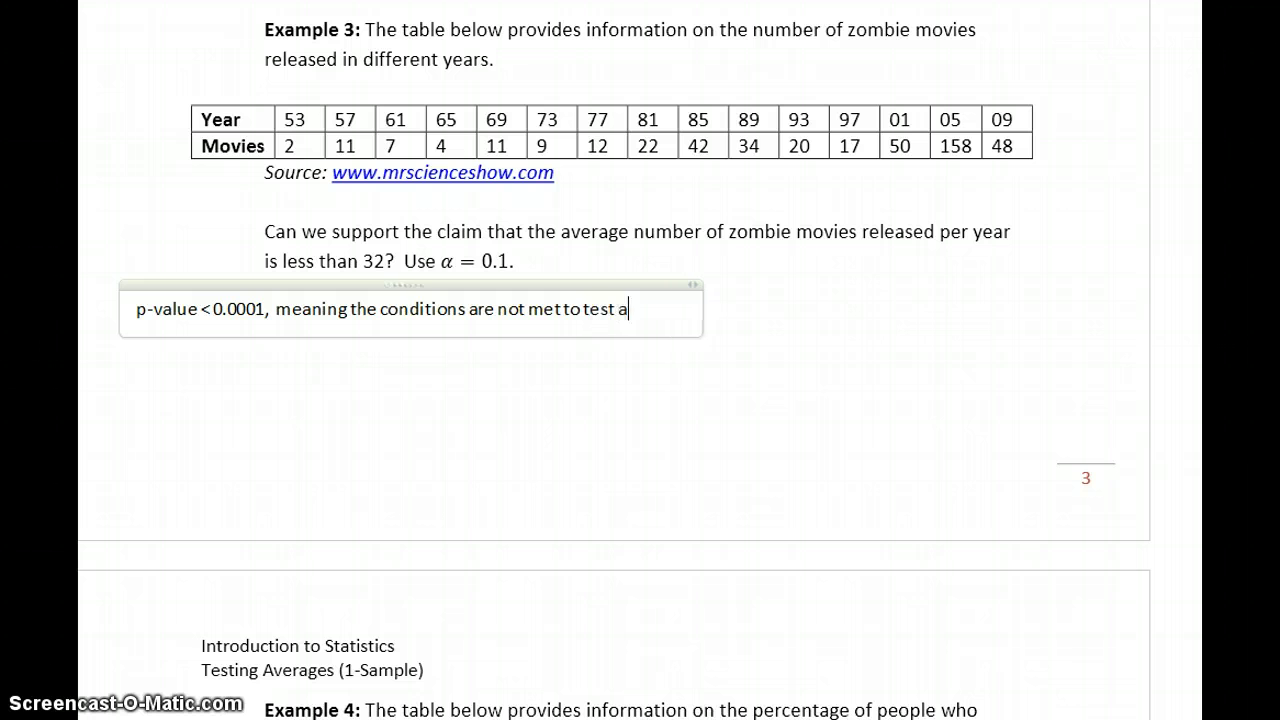
text( mean, so we )
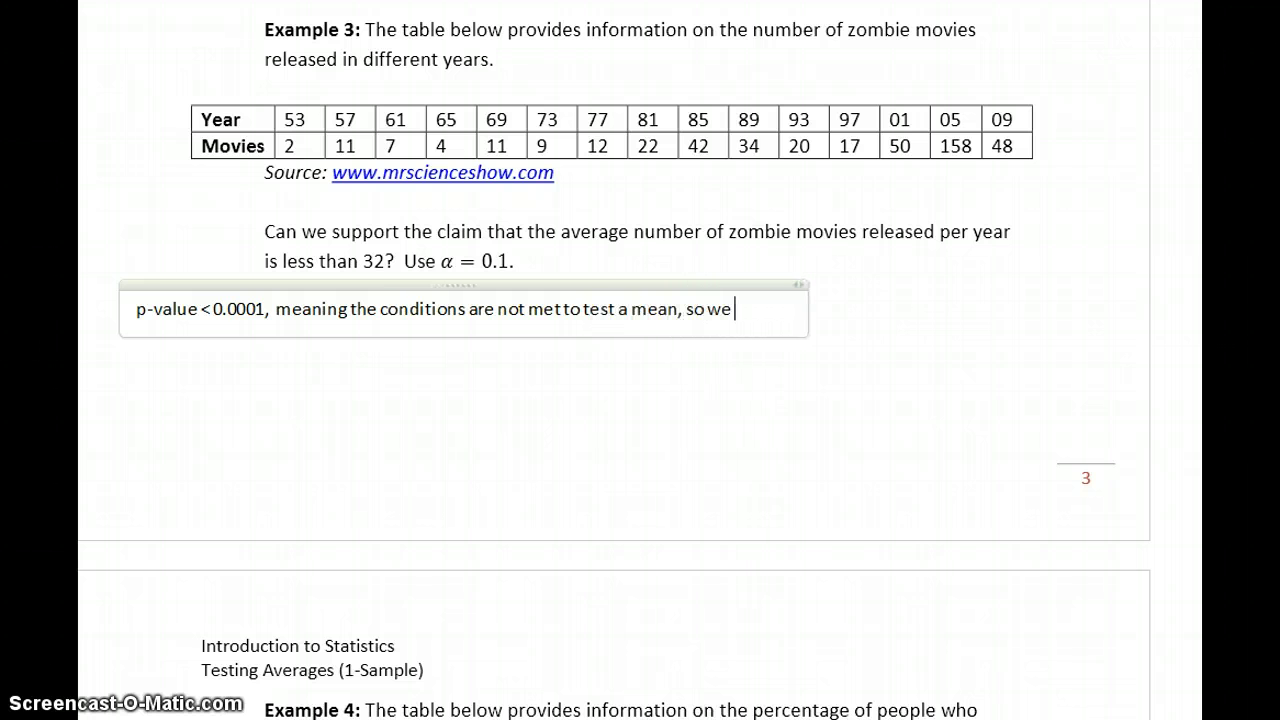
text(test a claim about a median)
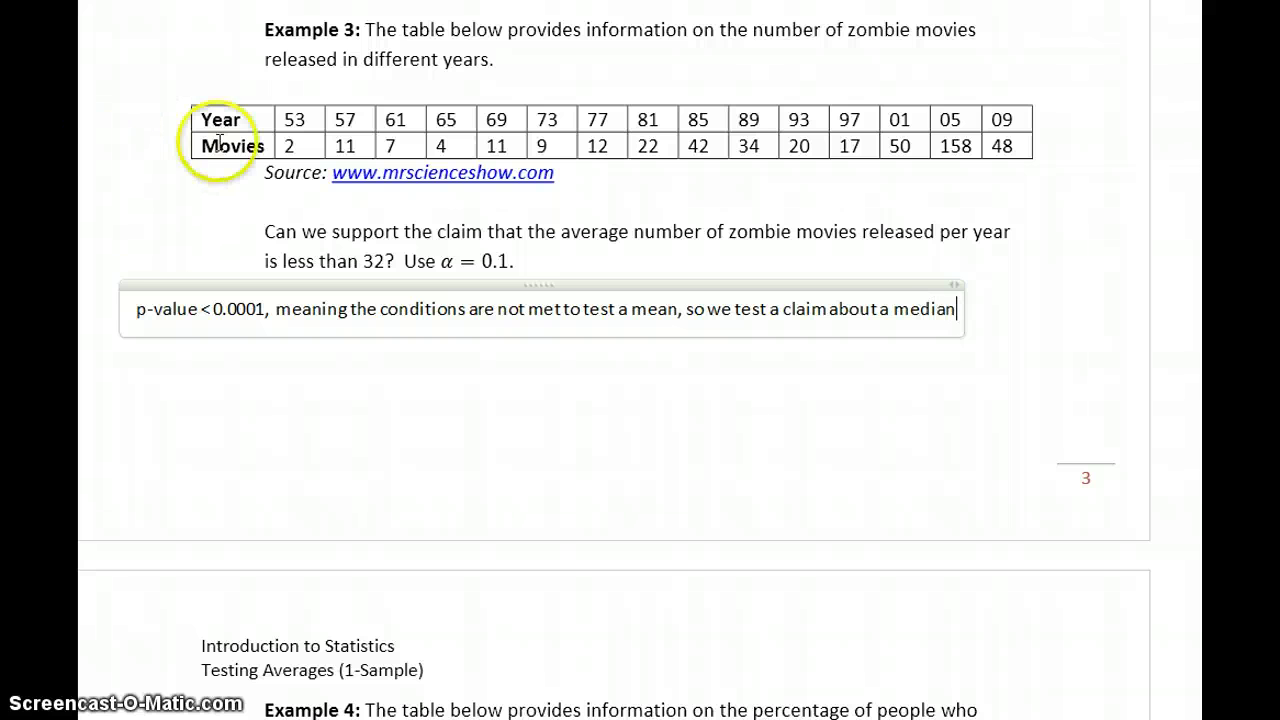
drag(944, 281, 1049, 279)
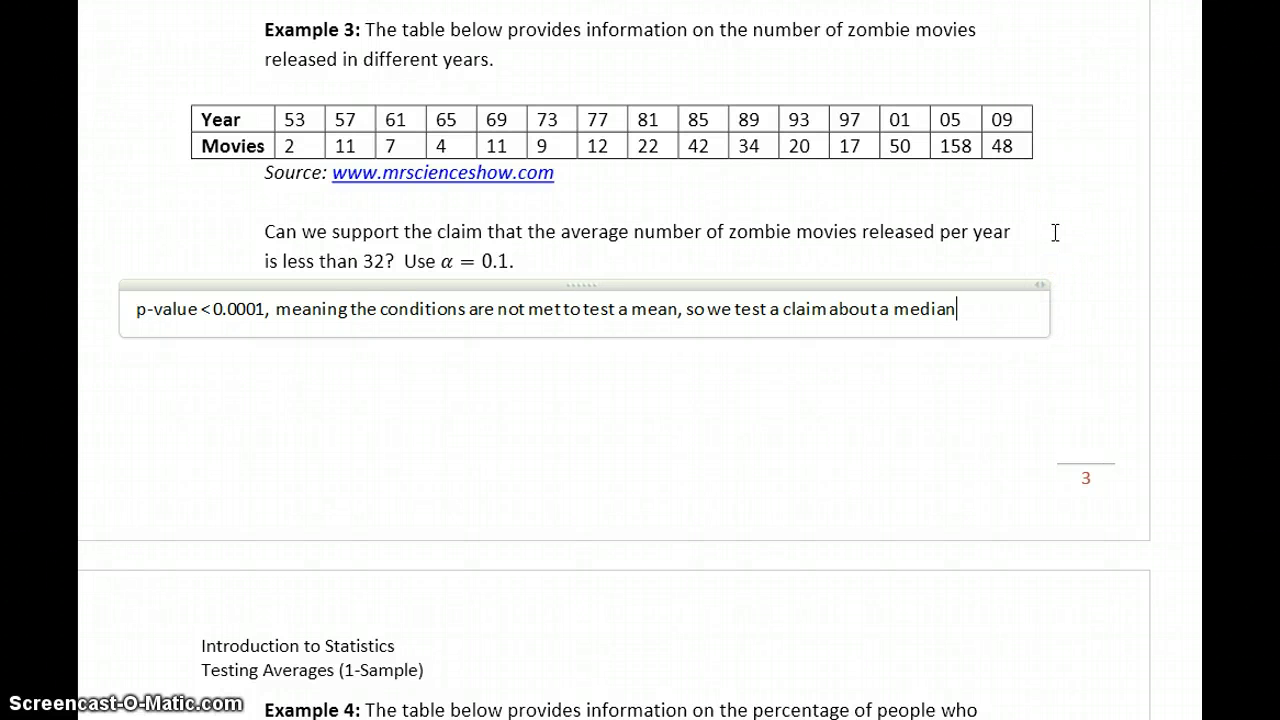
key(Return)
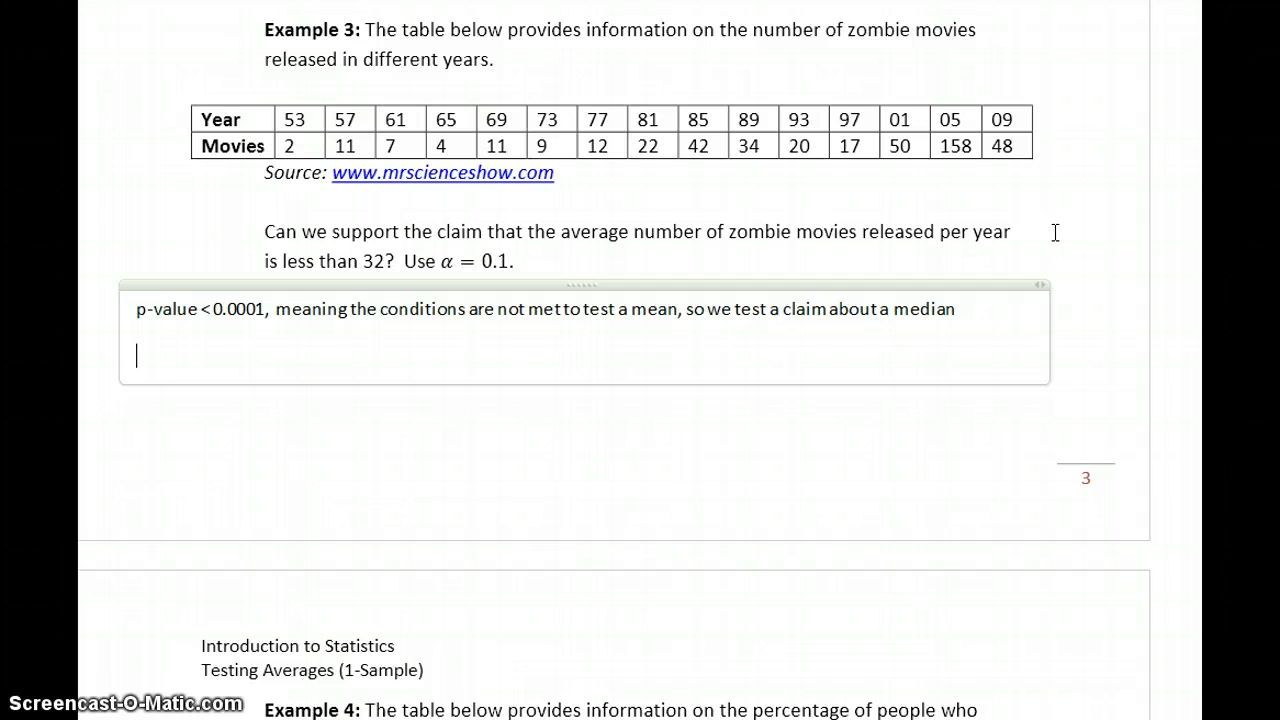
Write 'Specifically we'll test the hypotheses that:' followed by equations H0: m = 32 and Ha: m < 32
text(Specifically)
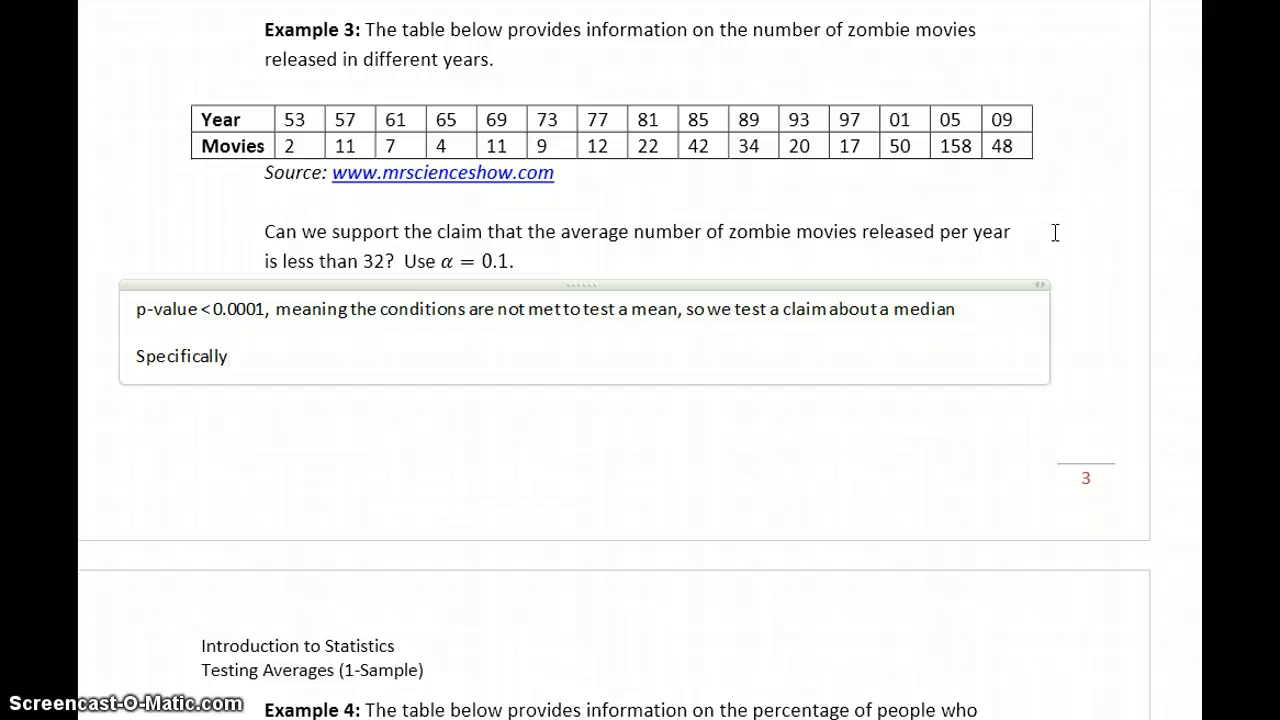
text( we'll test the hypotheses that)
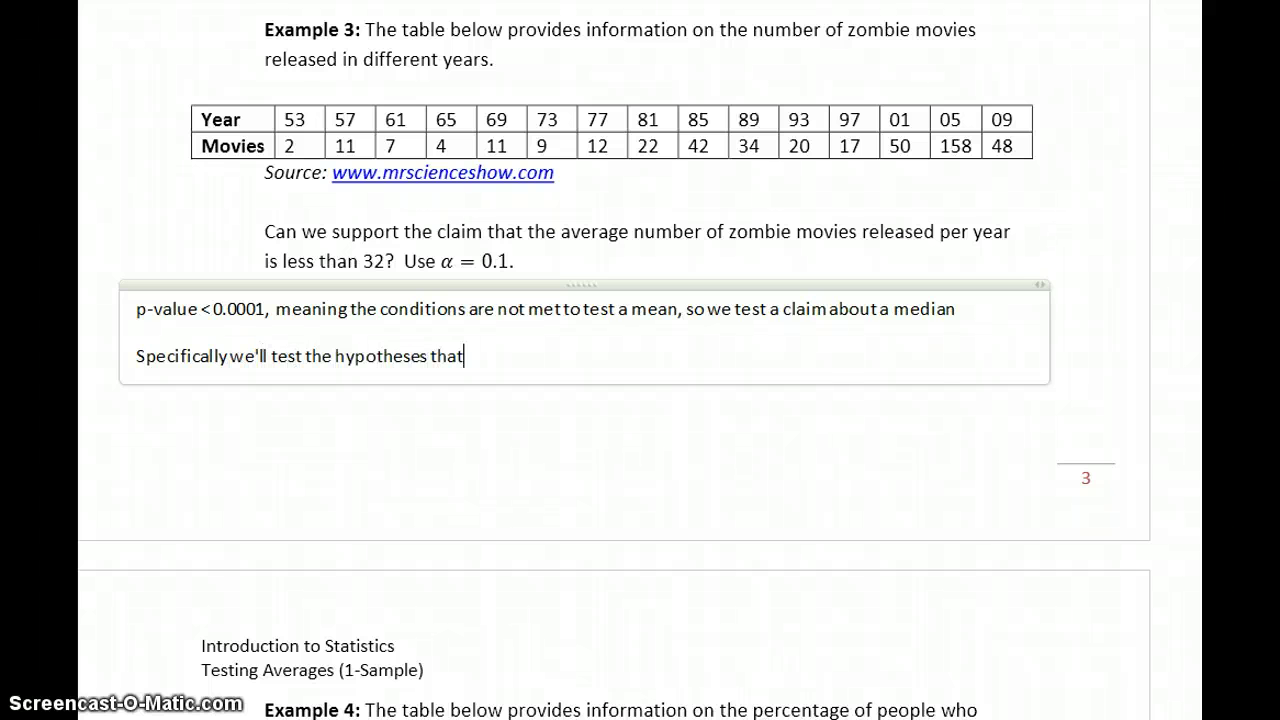
text(:)
key(Return)
key(alt+equal)
text(H_)
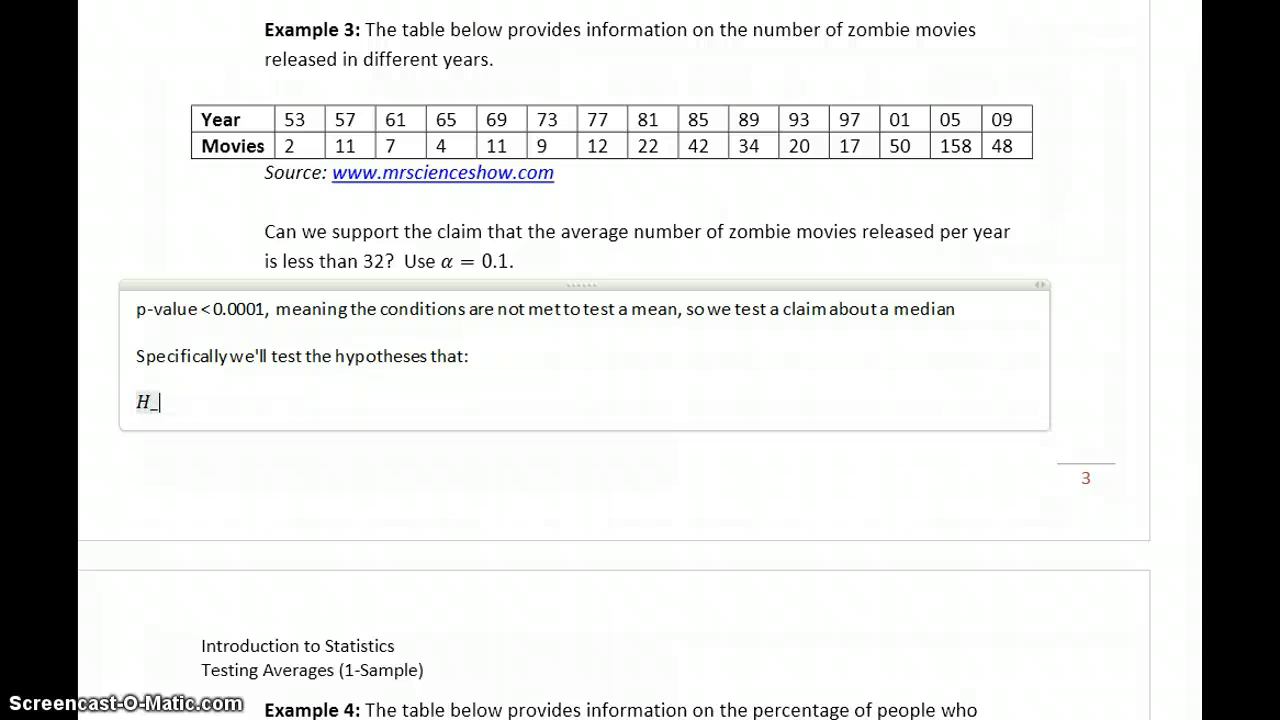
text(0:m = 32)
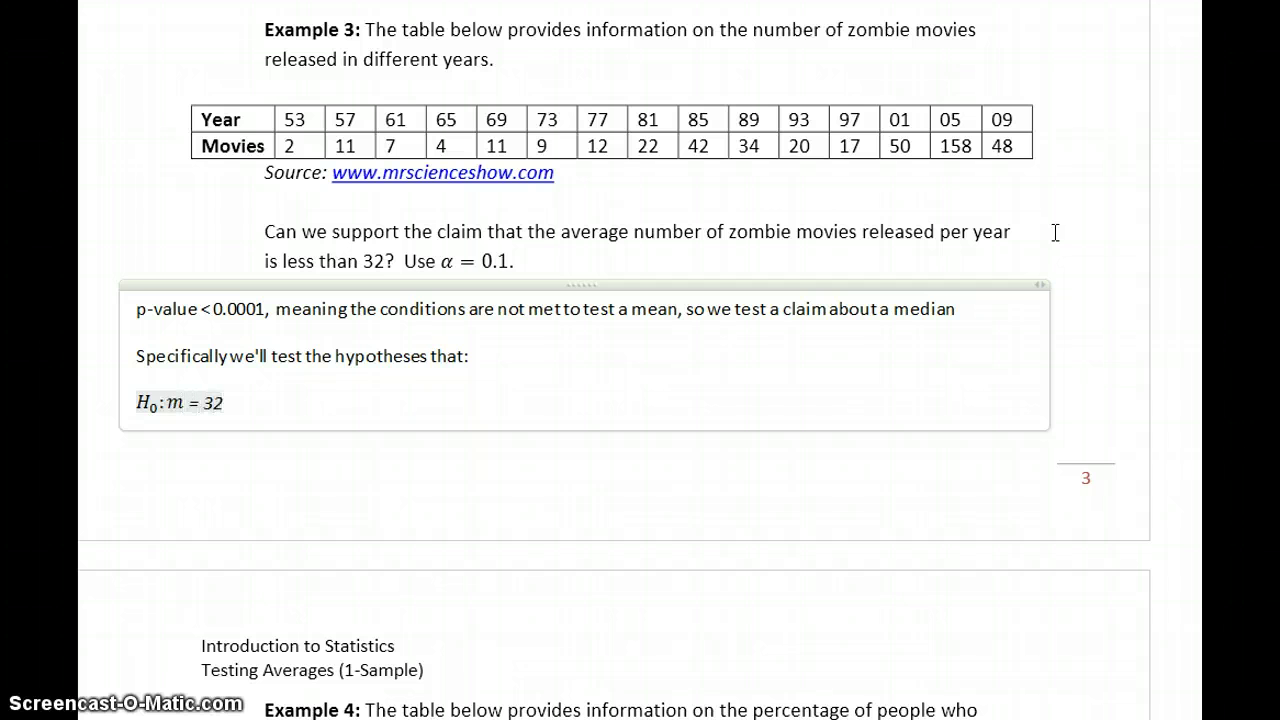
key(Return)
key(alt+equal)
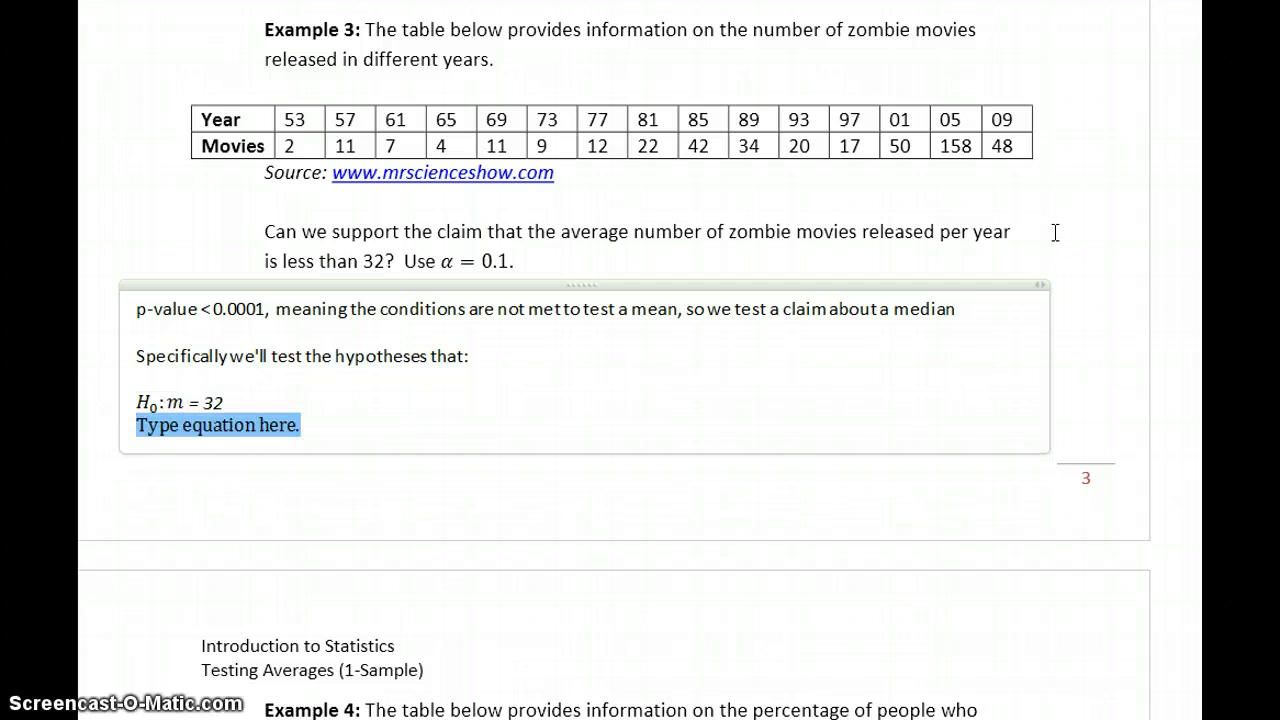
text(H_a:)
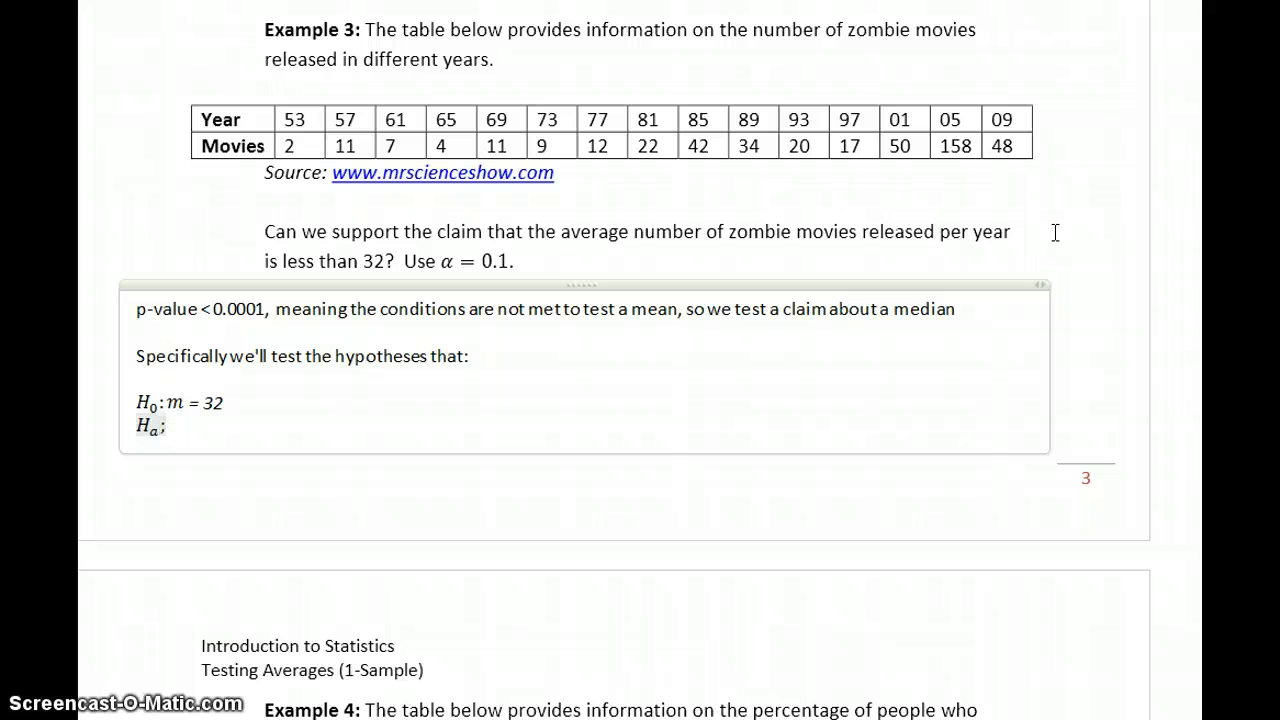
text(:m<32)
Move the note up under the question and add an empty line below the hypotheses
click(868, 264)
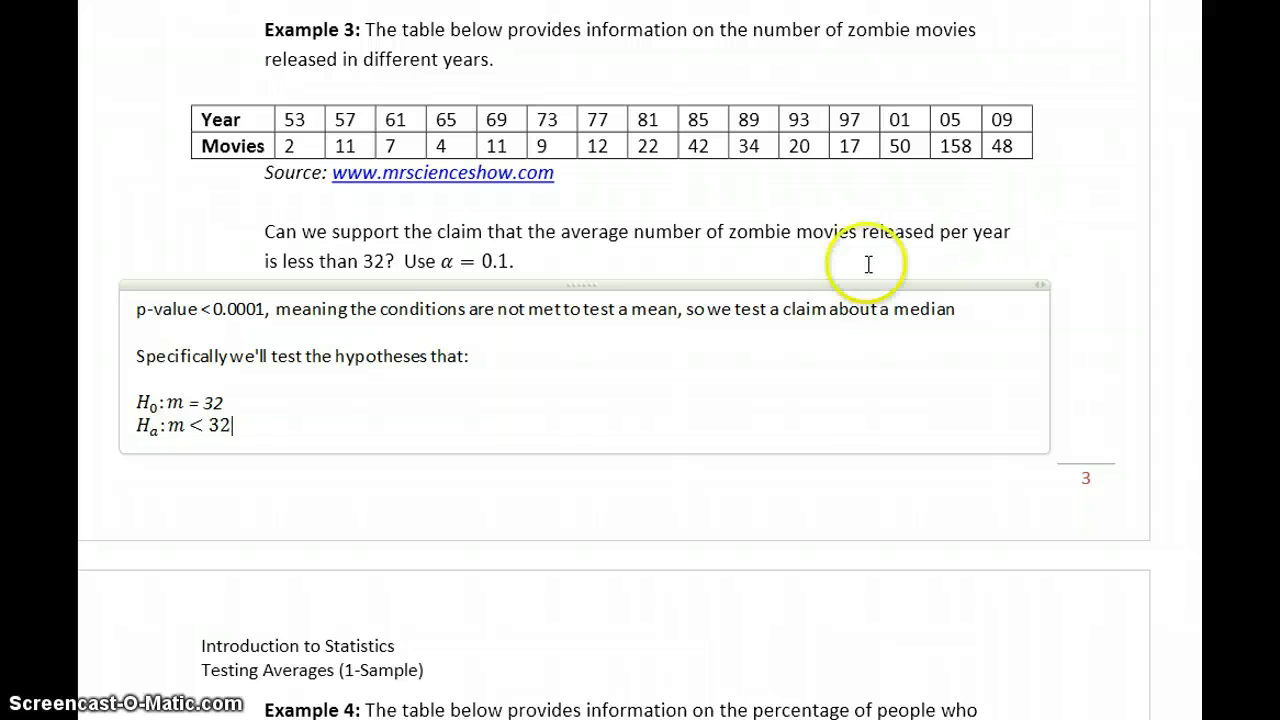
drag(578, 285, 577, 263)
click(508, 343)
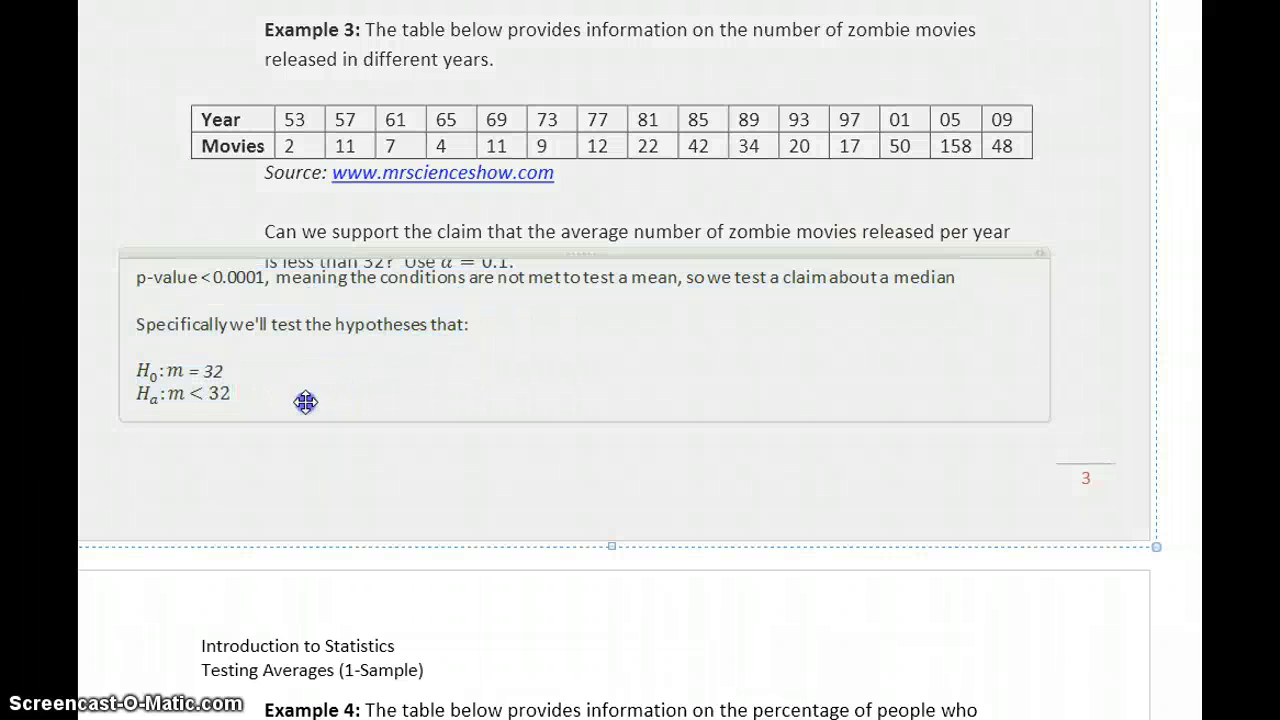
click(391, 452)
click(275, 396)
click(482, 455)
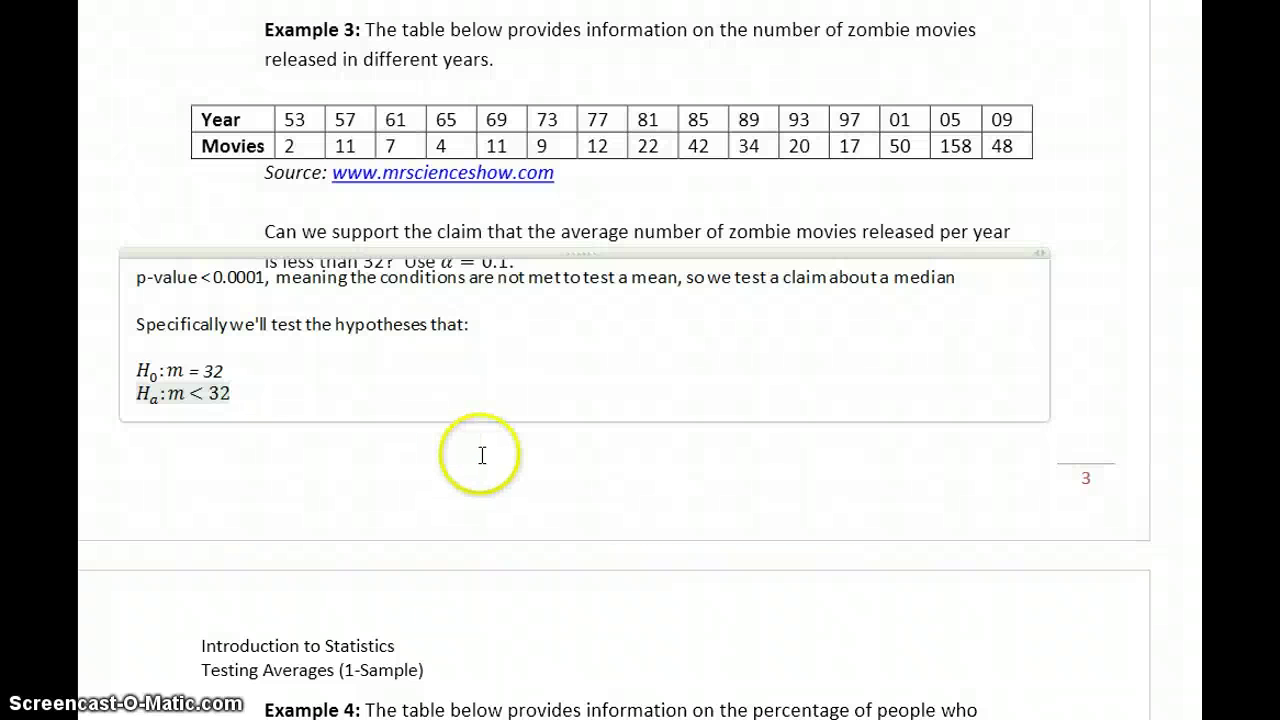
key(Return)
click(466, 460)
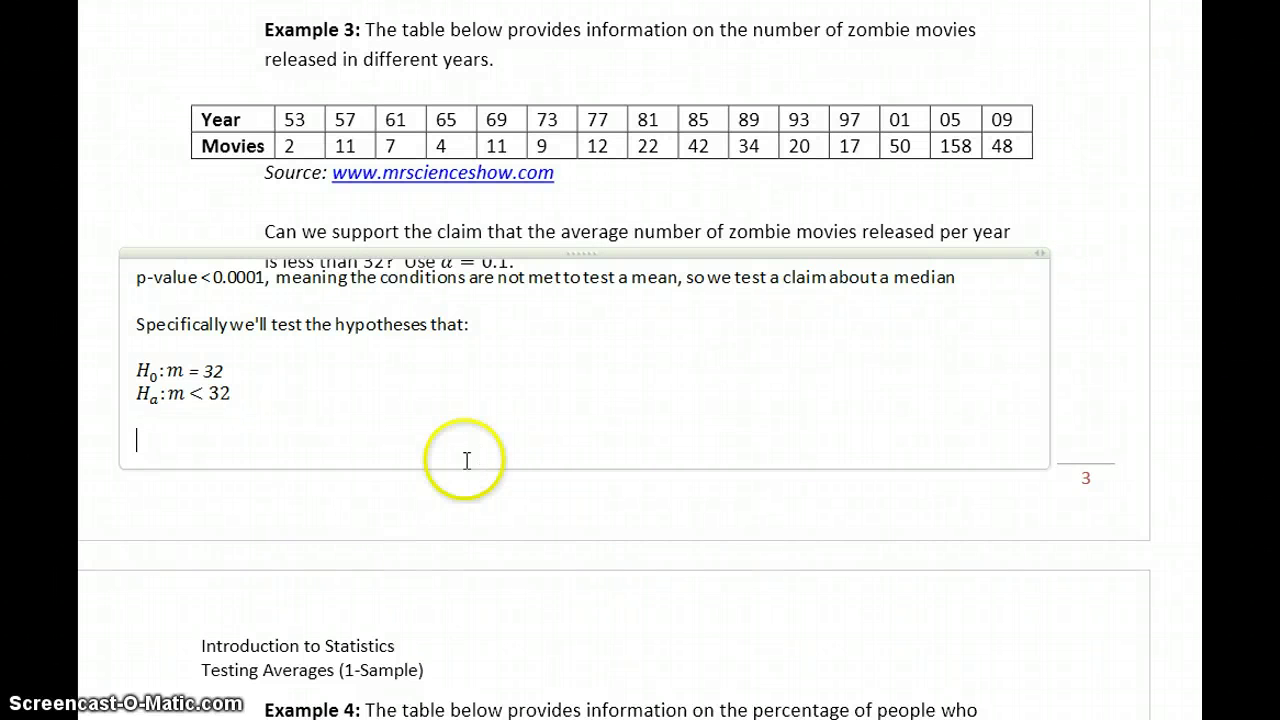
Run a StatCrunch sign test on var1 for median 32 versus median < 32, getting p-value 0.1509
key(alt+Tab)
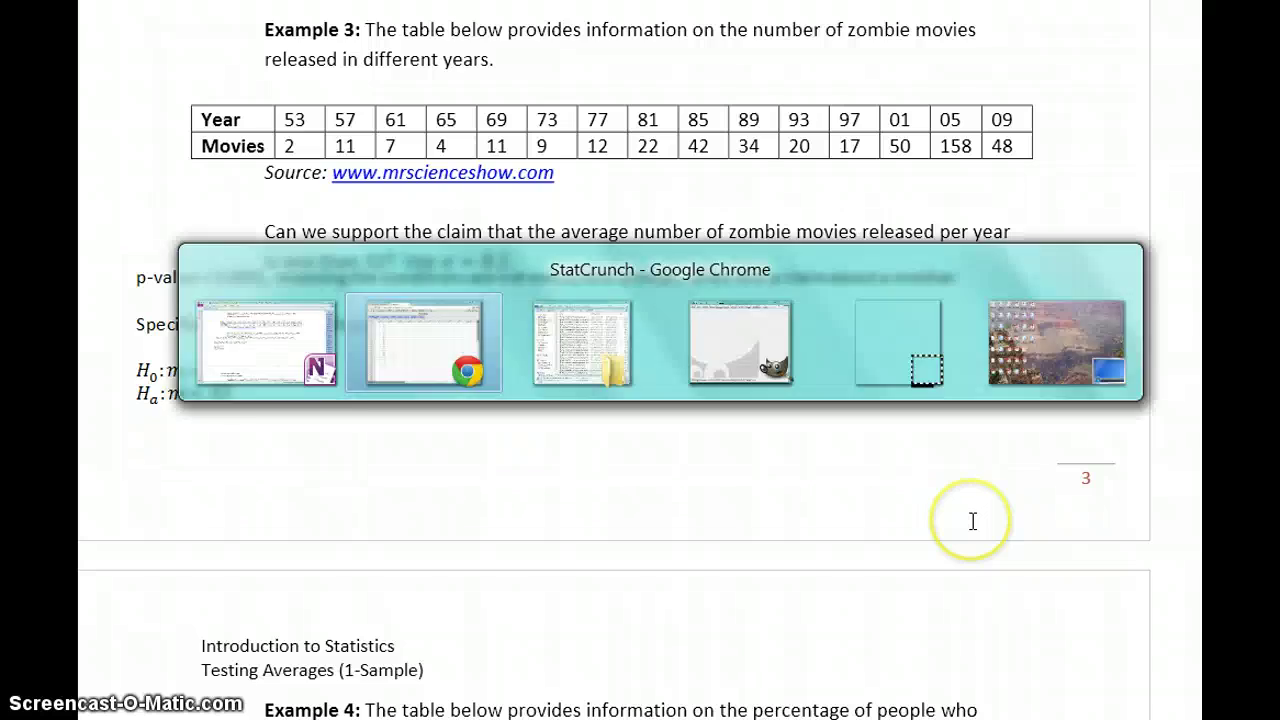
click(473, 74)
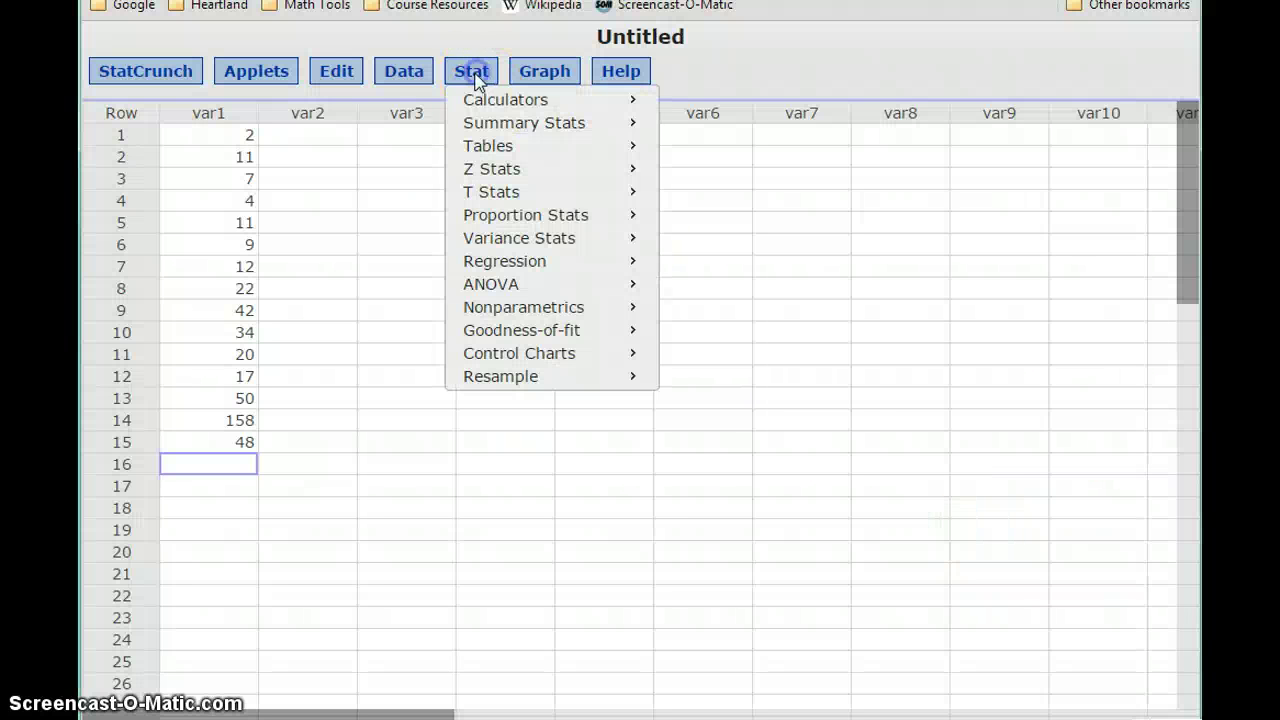
mouse_move(490, 307)
click(687, 314)
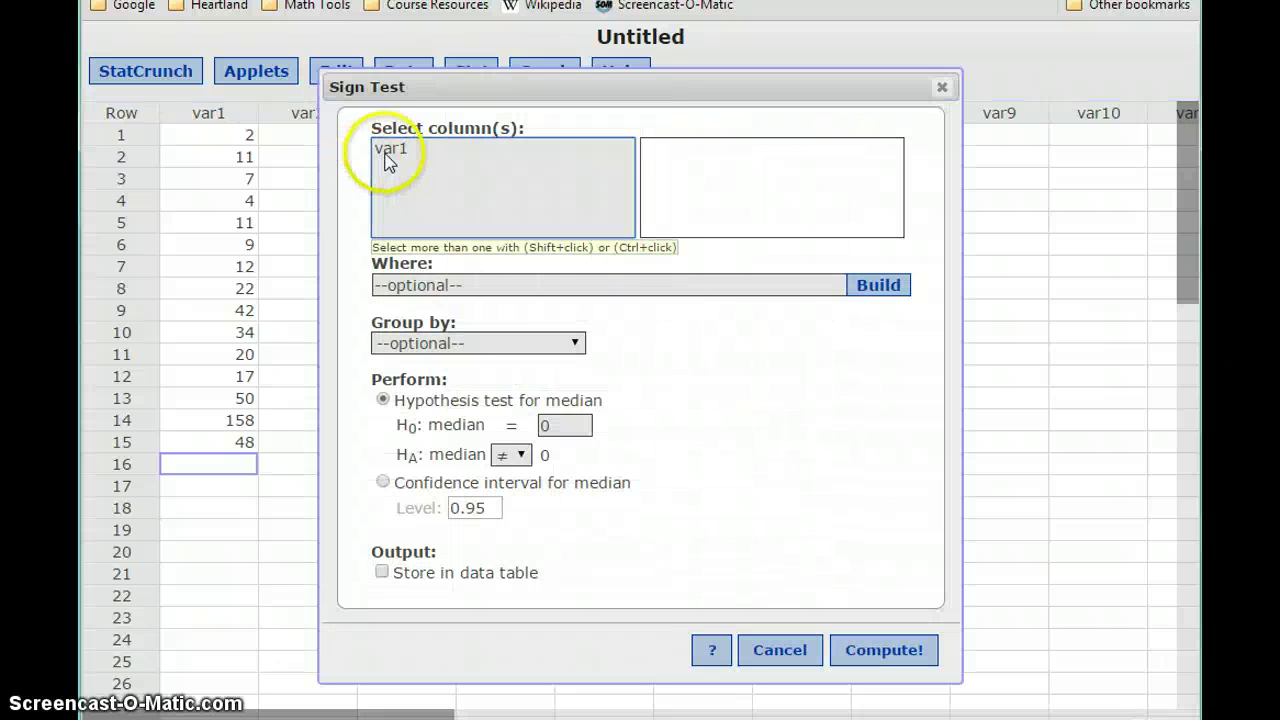
click(388, 162)
drag(566, 430, 522, 432)
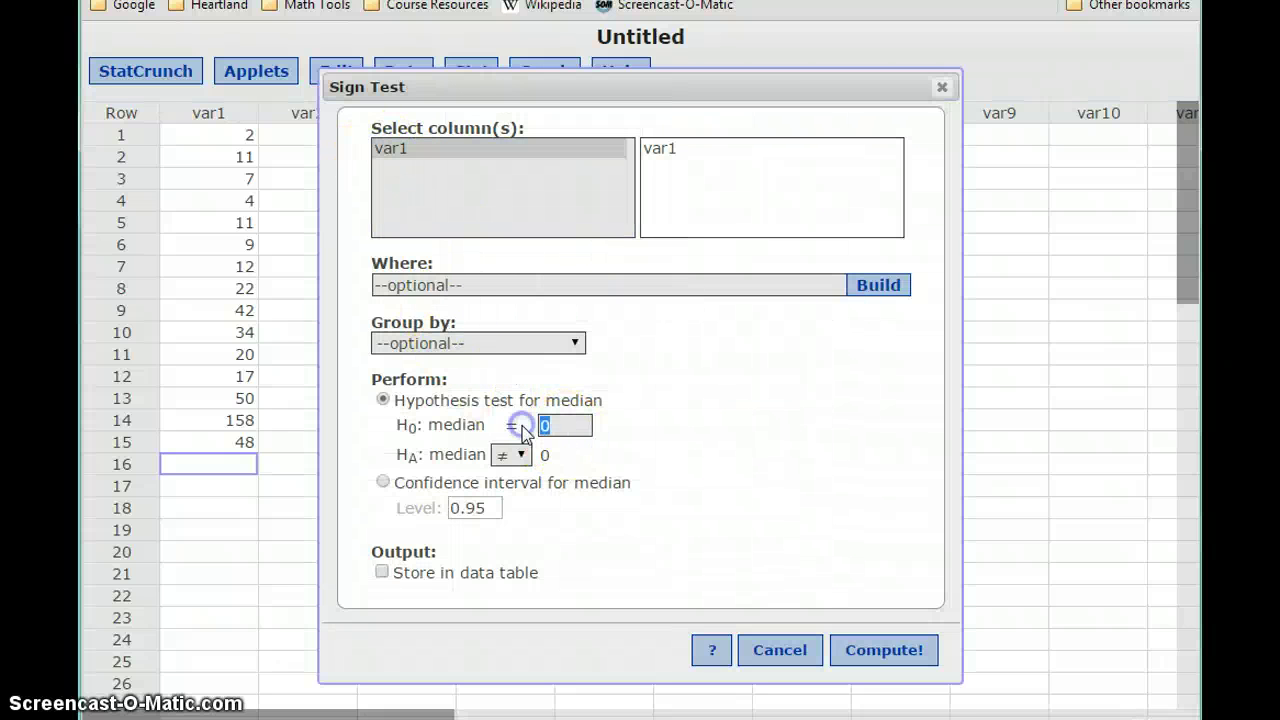
text(32)
click(520, 454)
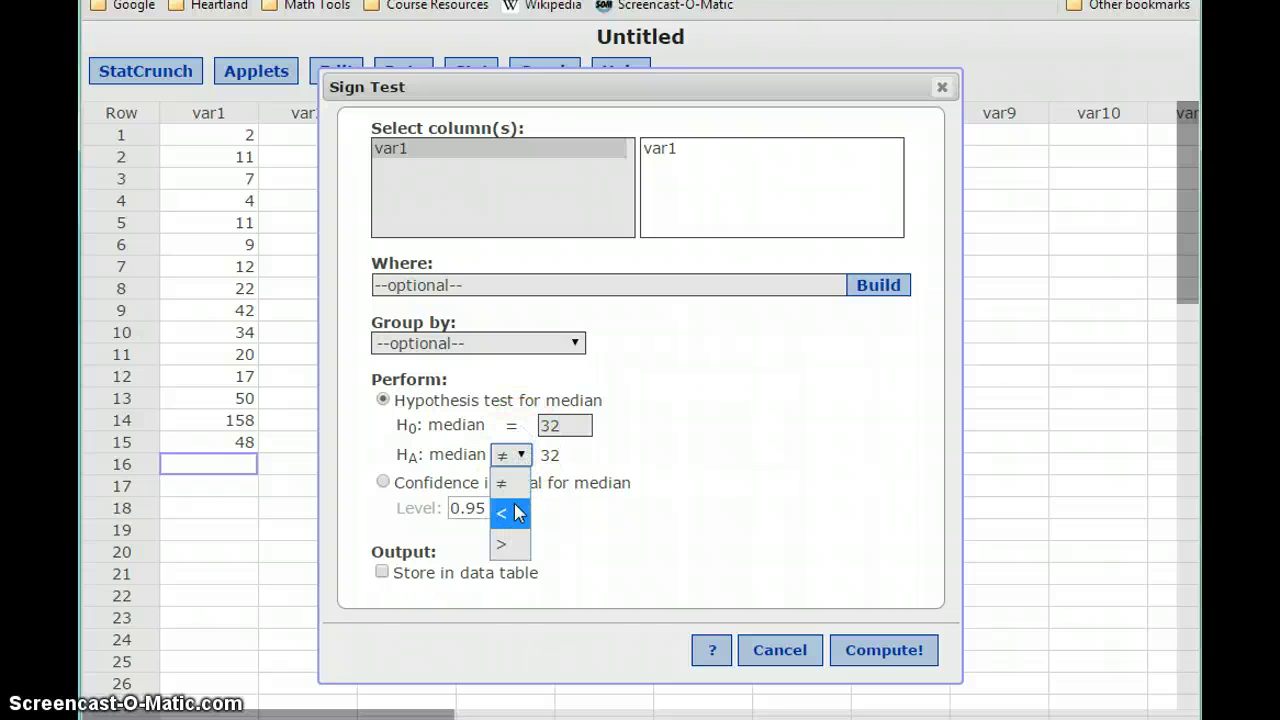
click(514, 514)
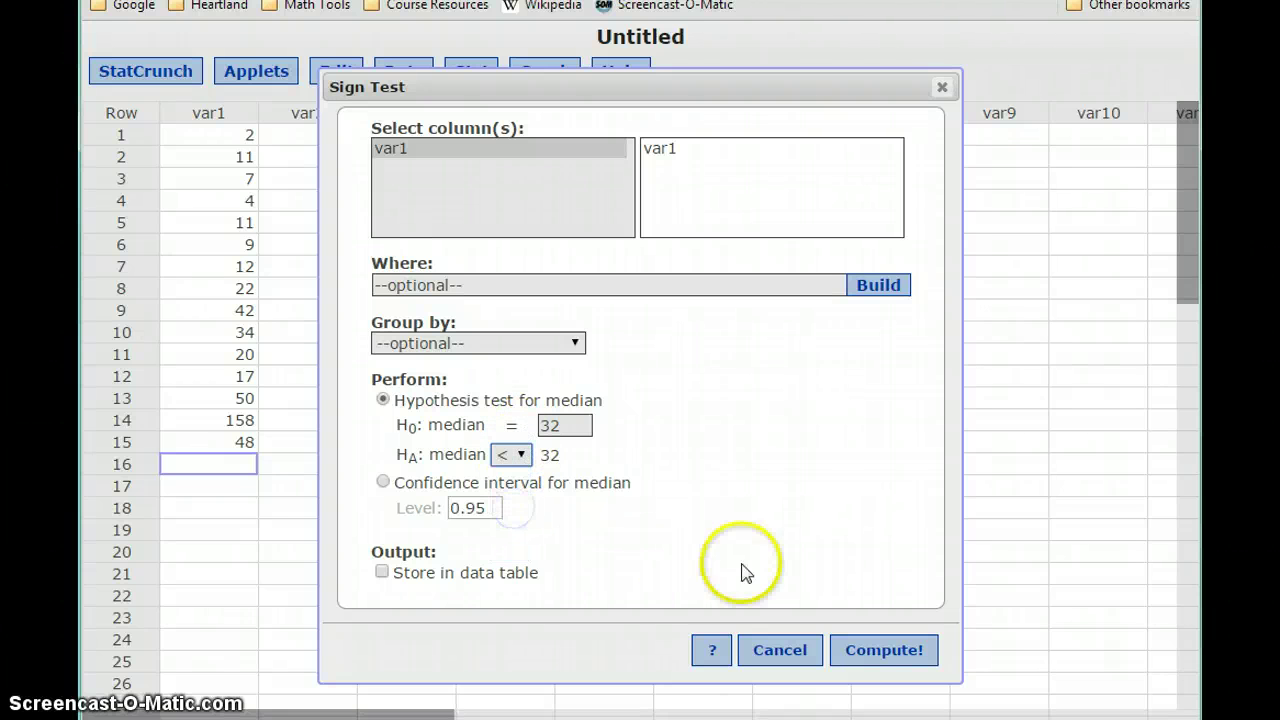
click(872, 652)
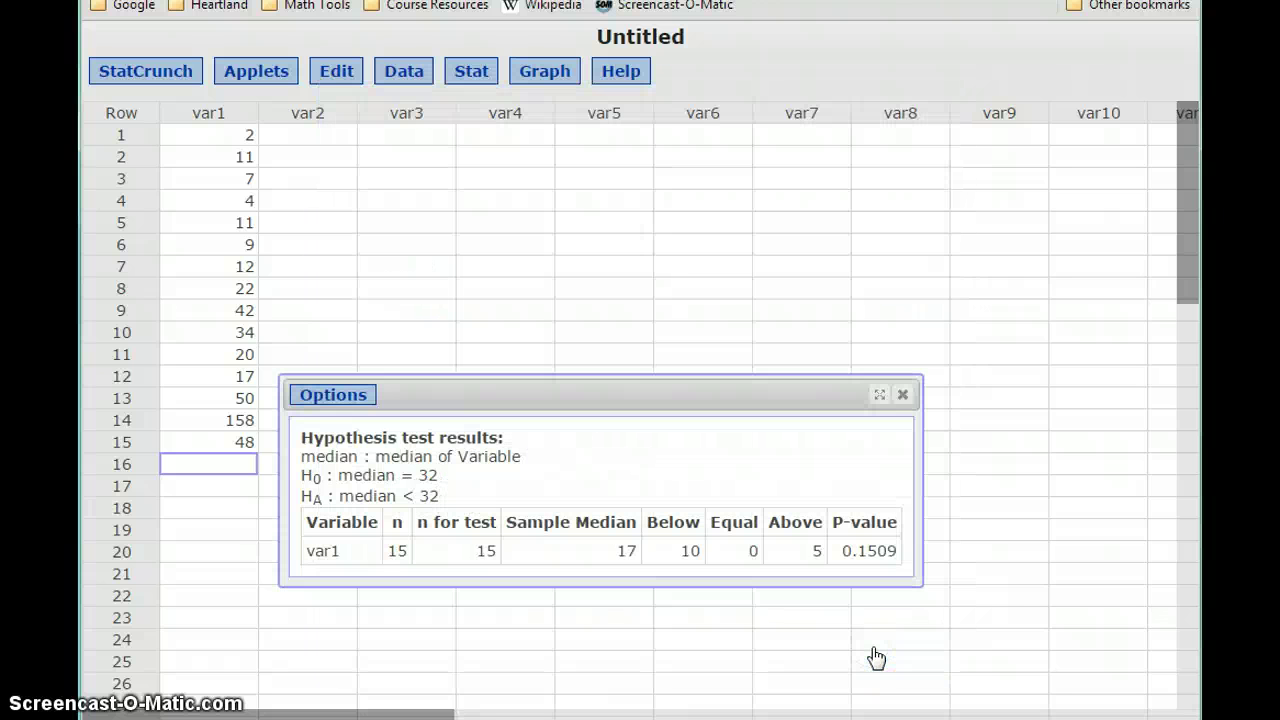
key(alt+Tab)
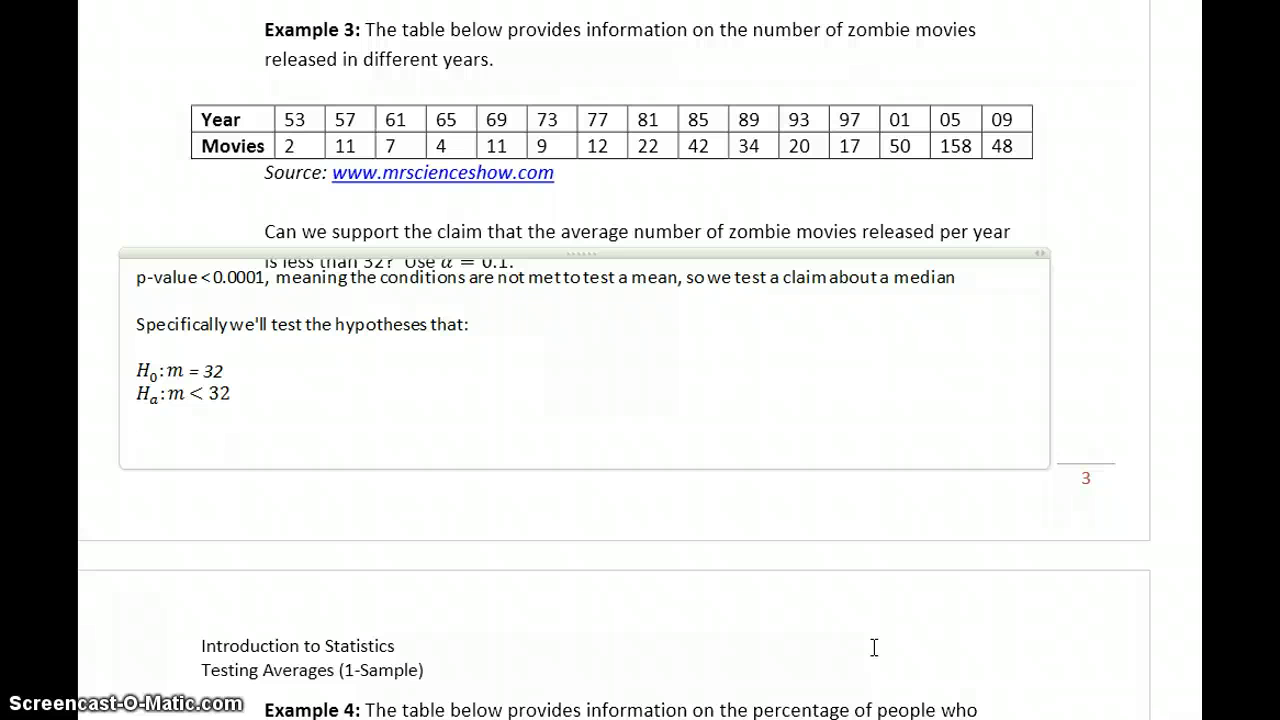
Write 'The p-value is 0.1509 > α = 0.1 so we fail to reject H0 and conclude that m = 32'
text(THe p-value )
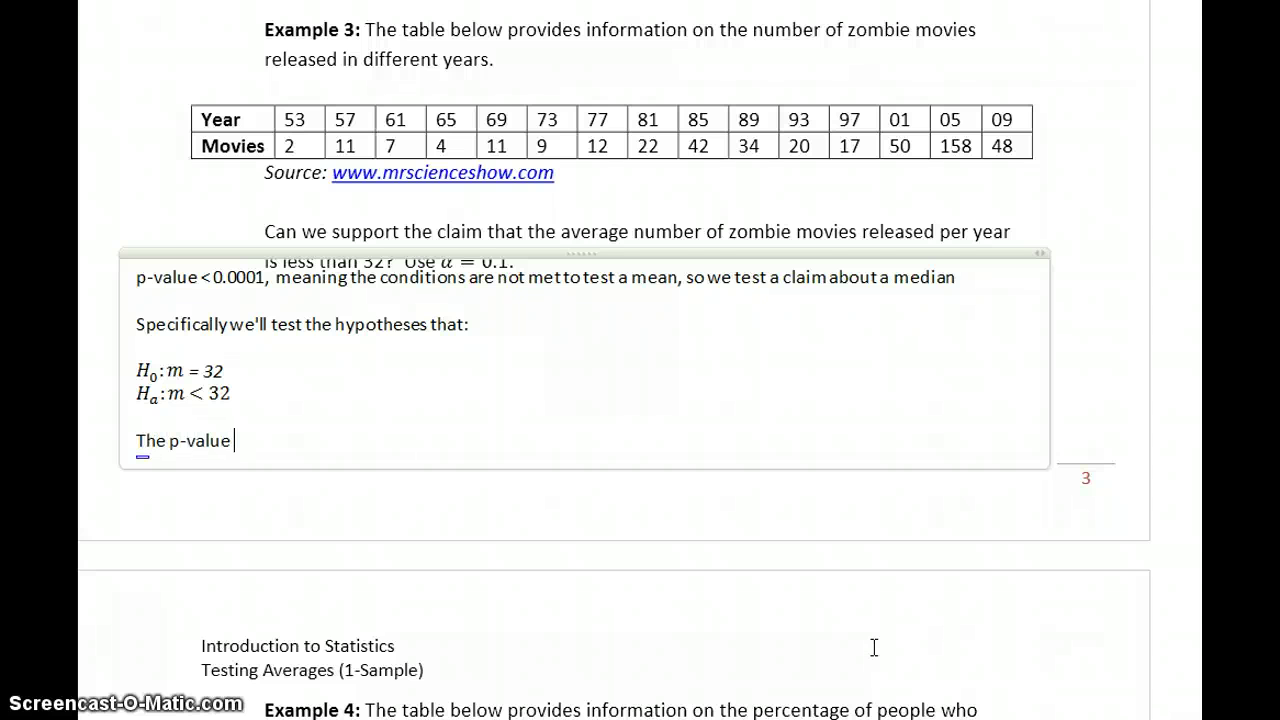
text(is 0.1509 >)
key(alt+equal)
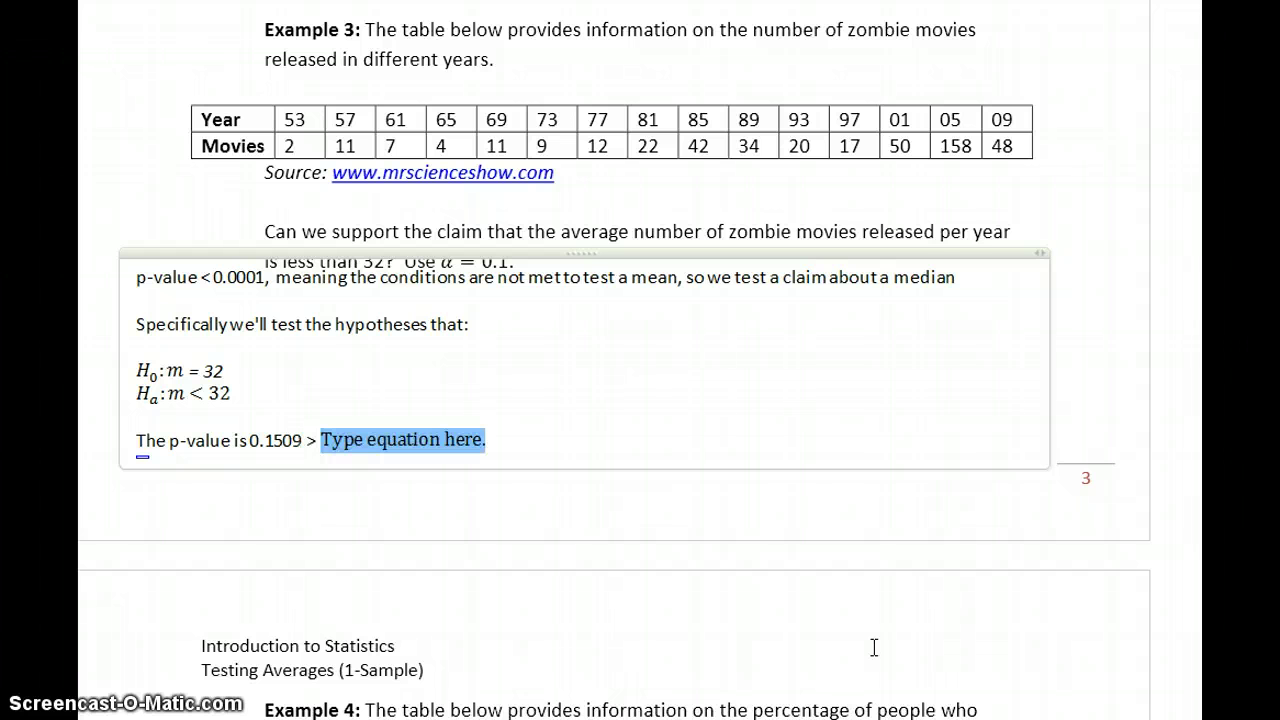
text(\alpha =)
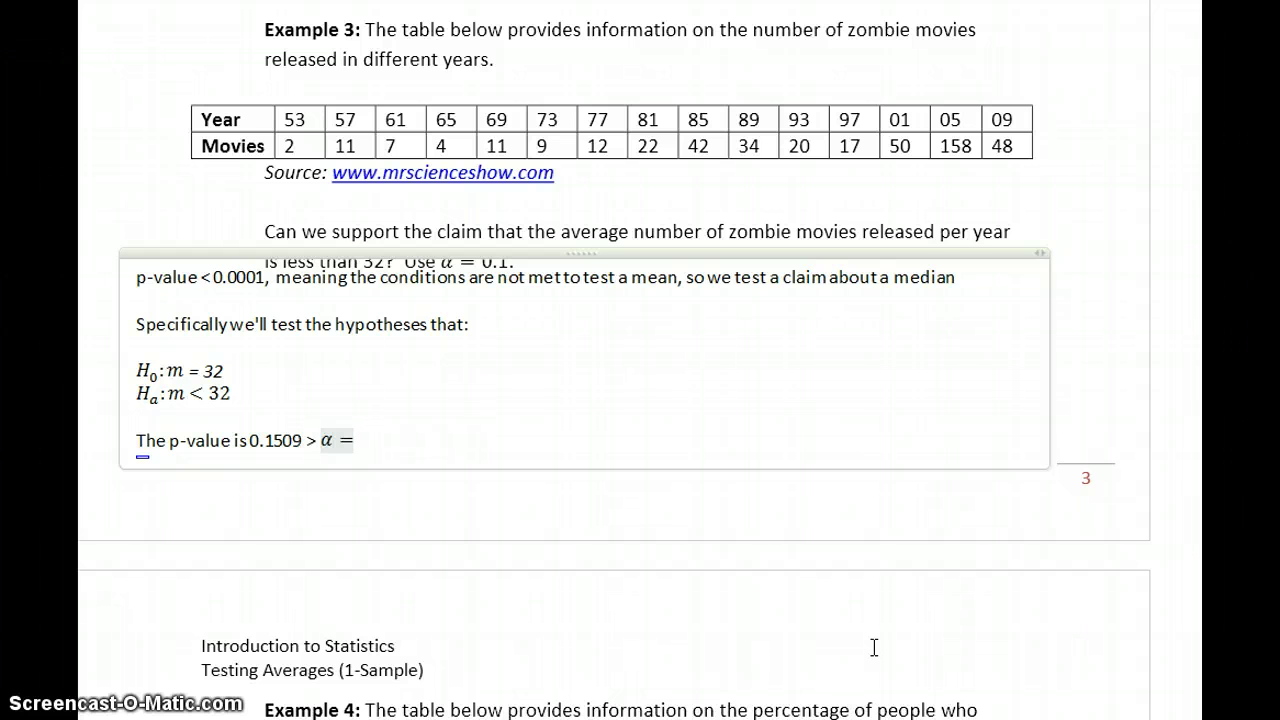
text(0.1)
key(Right)
text(so)
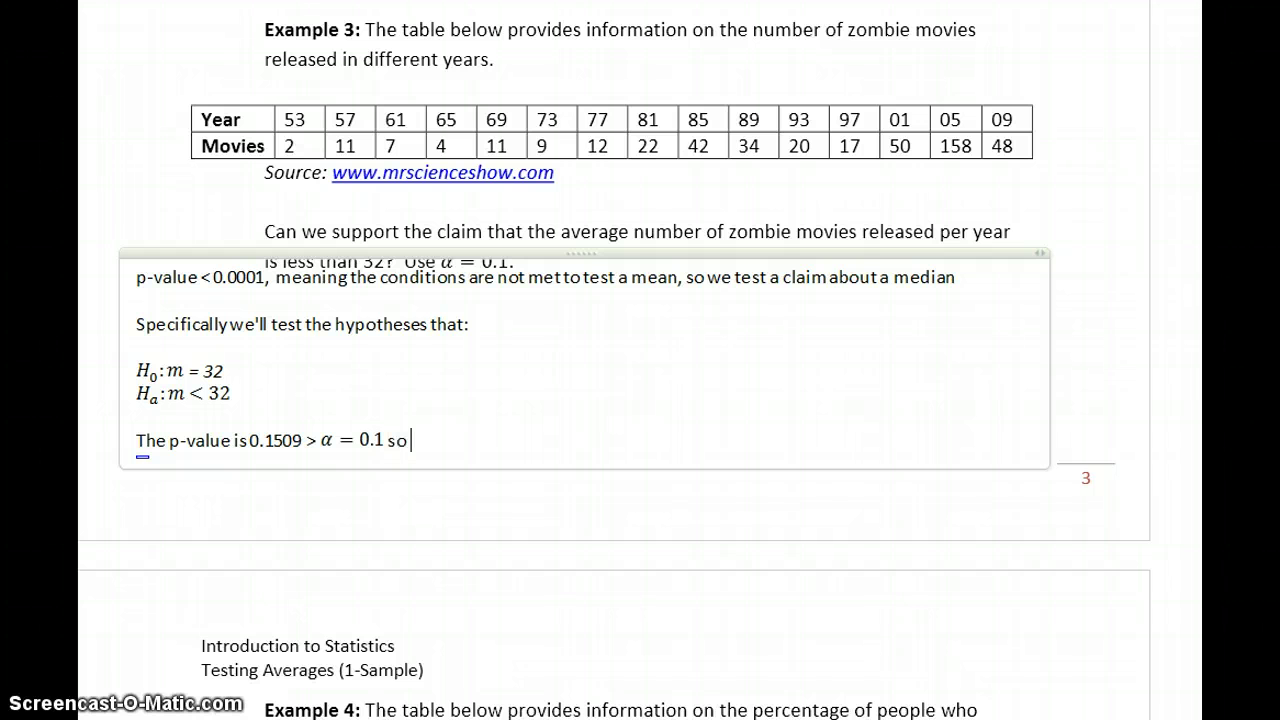
text( we fail to reject)
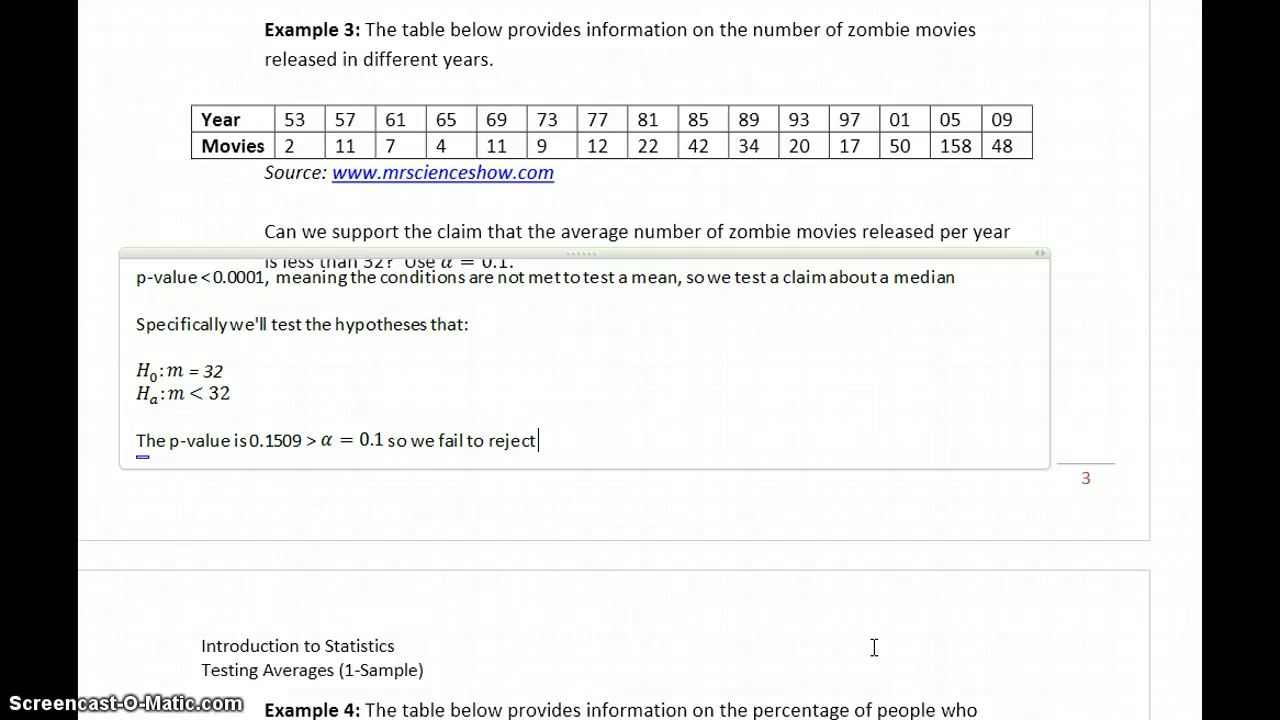
key(alt+equal)
text(H_0)
key(Right)
text(and conclude that)
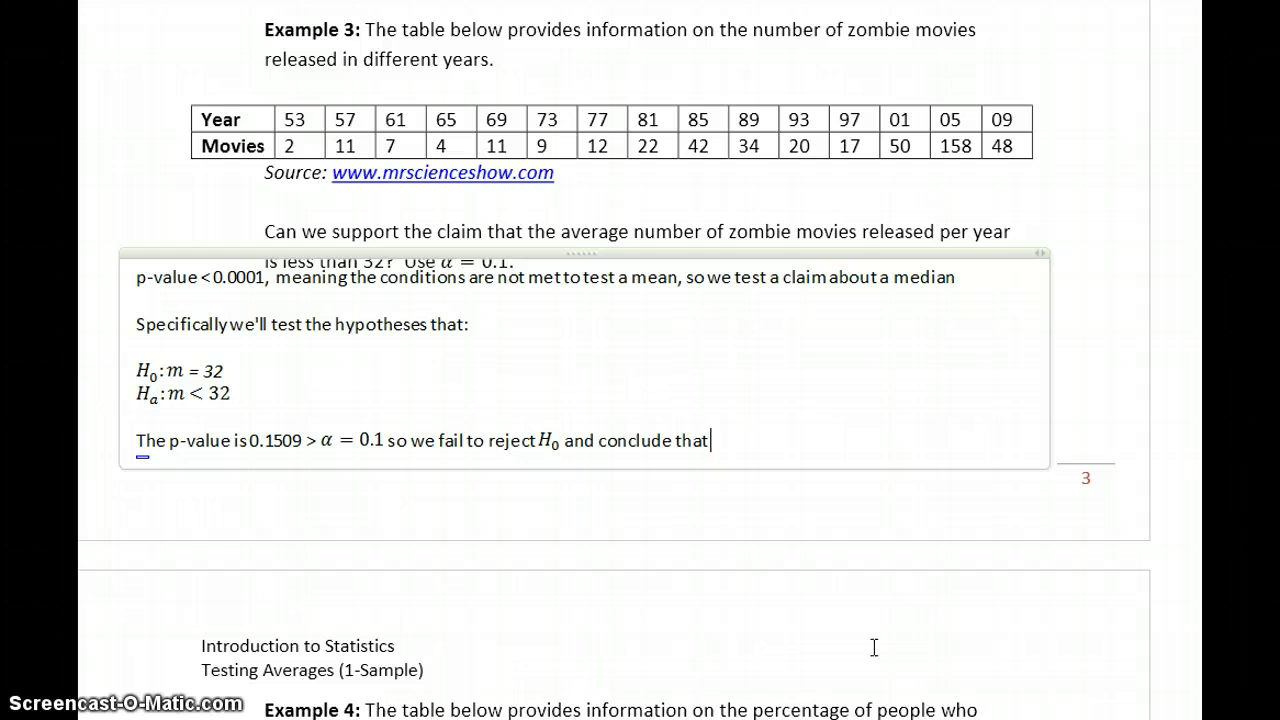
key(alt+equal)
text(m = 32)
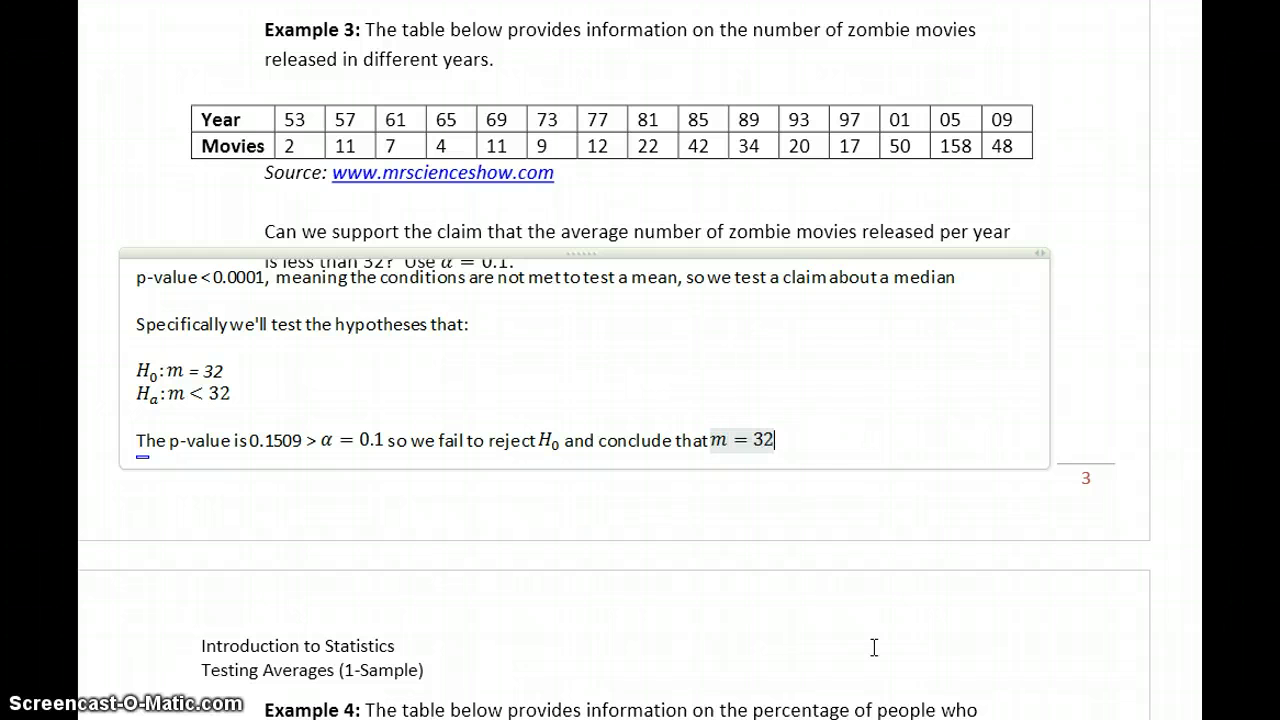
key(Right)
Add that there's insufficient evidence against an average of 32 zombie movies yearly, then 'The claim is not supported.'
text(. Ther)
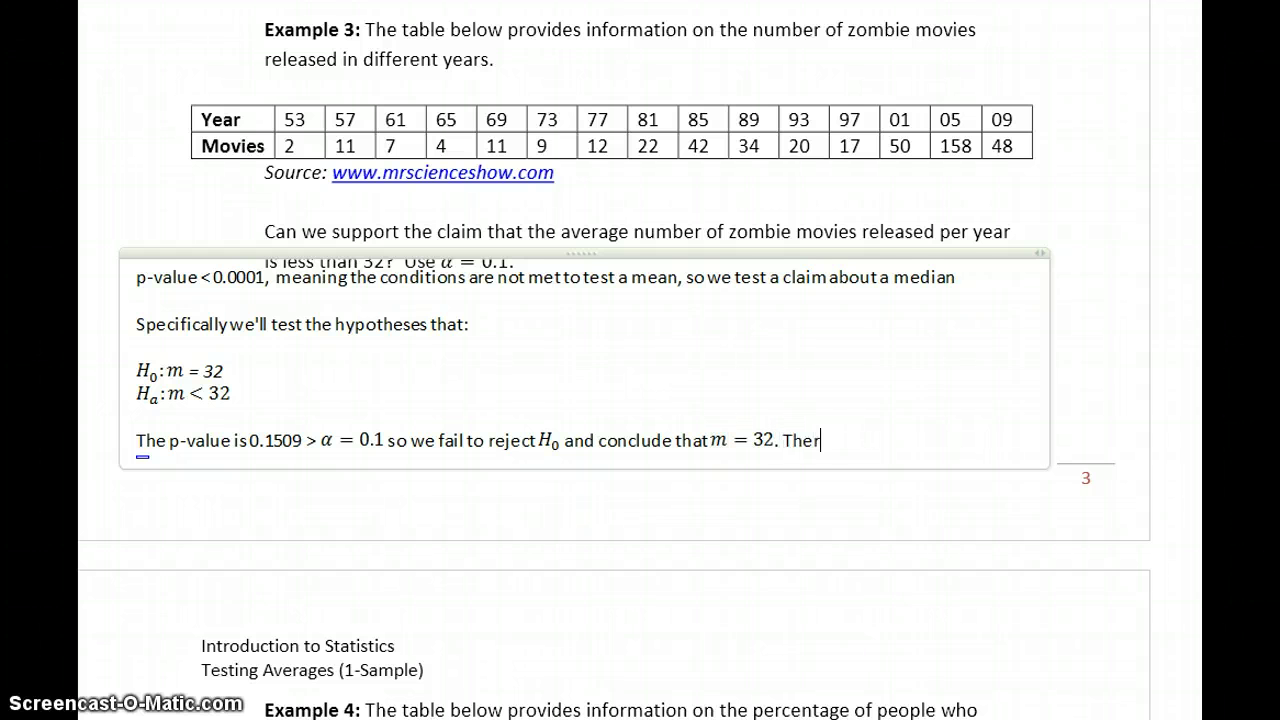
text(e is not sufficient)
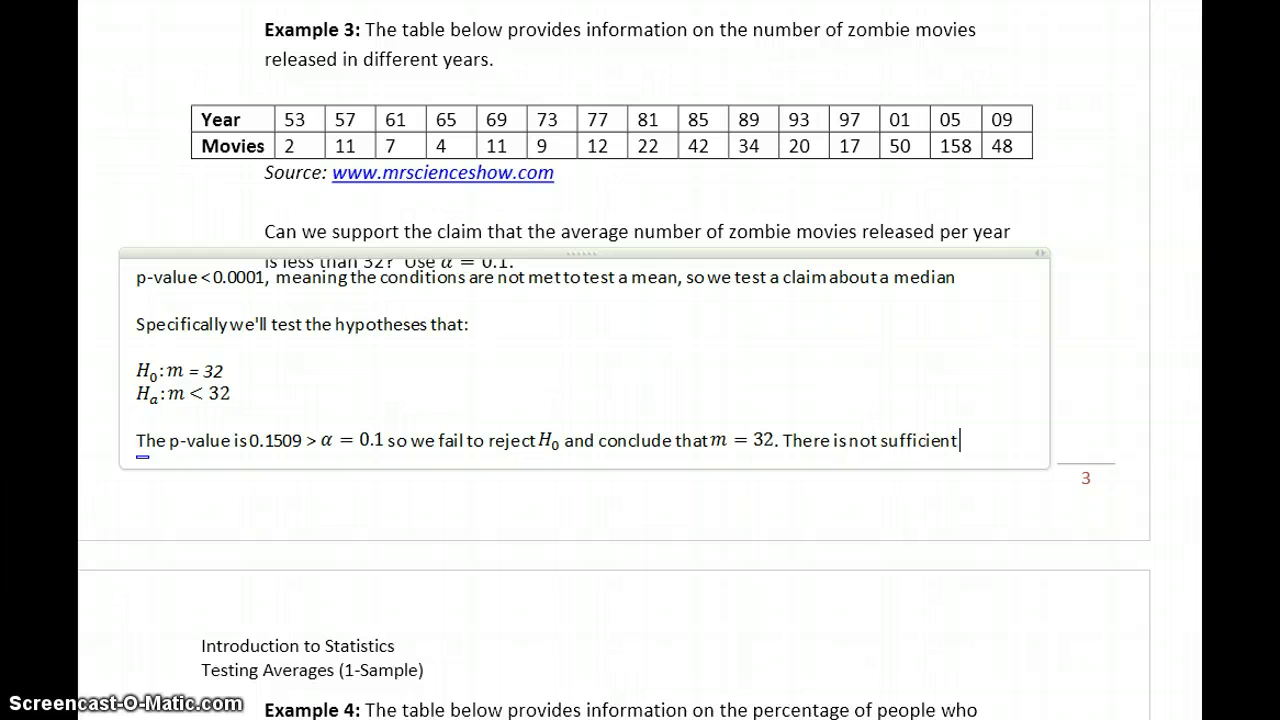
text( evidence to)
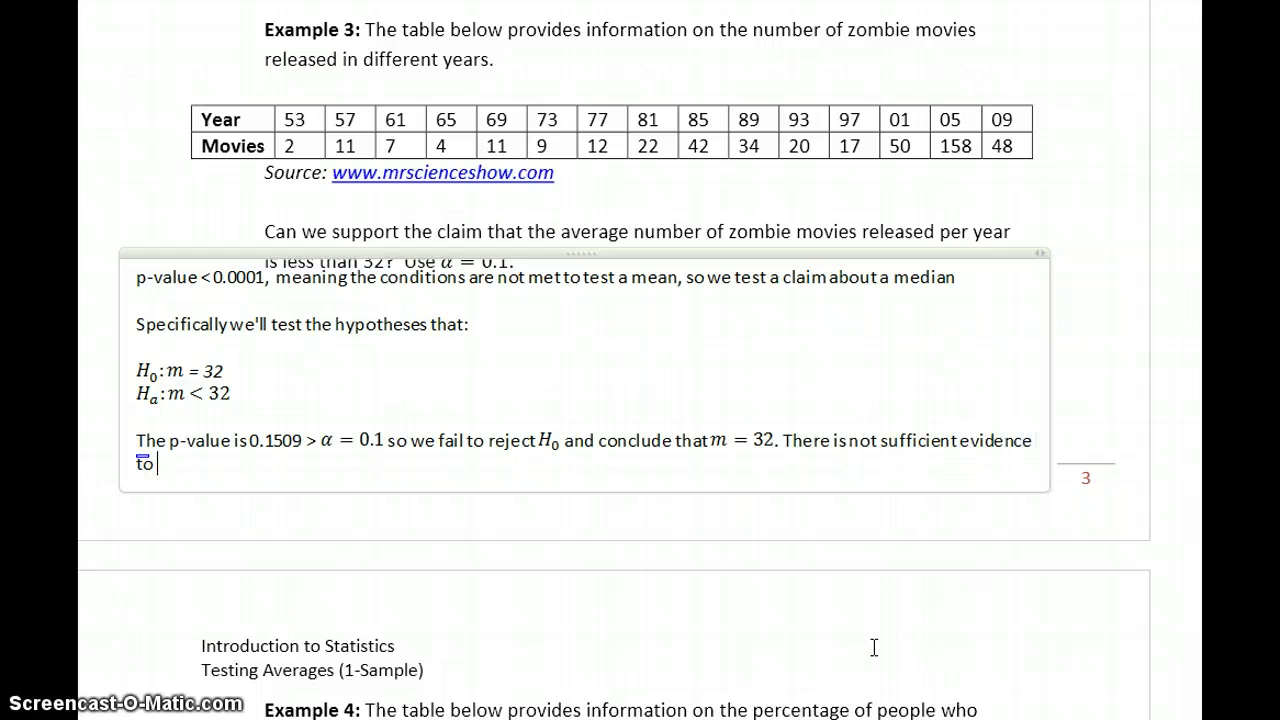
text( discredit the origin)
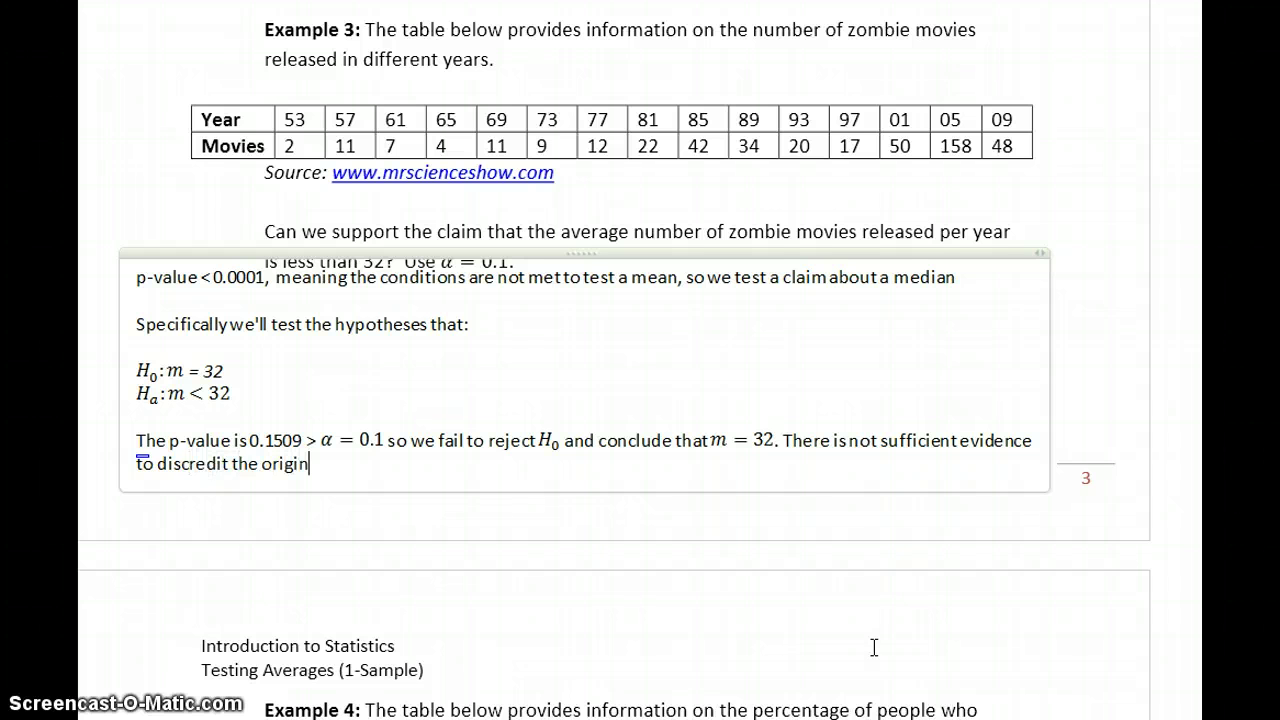
text(al assumption )
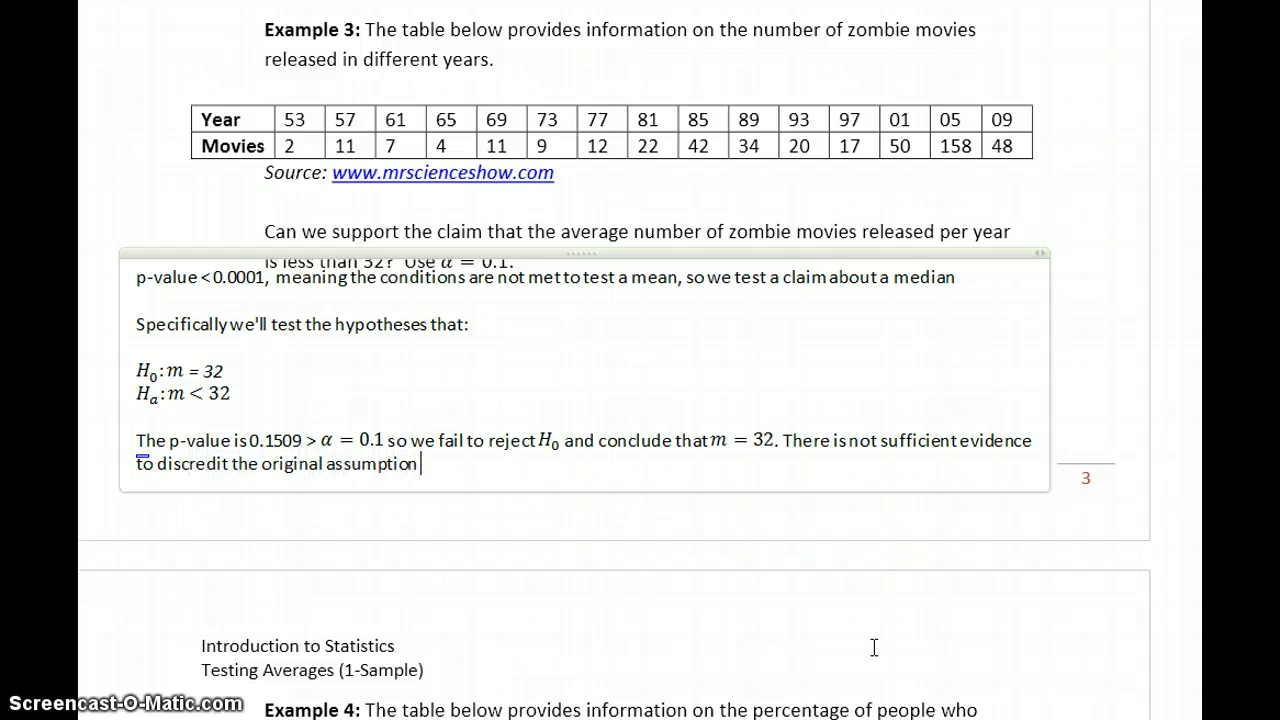
text(that)
key(BackSpace)
key(BackSpace)
key(BackSpace)
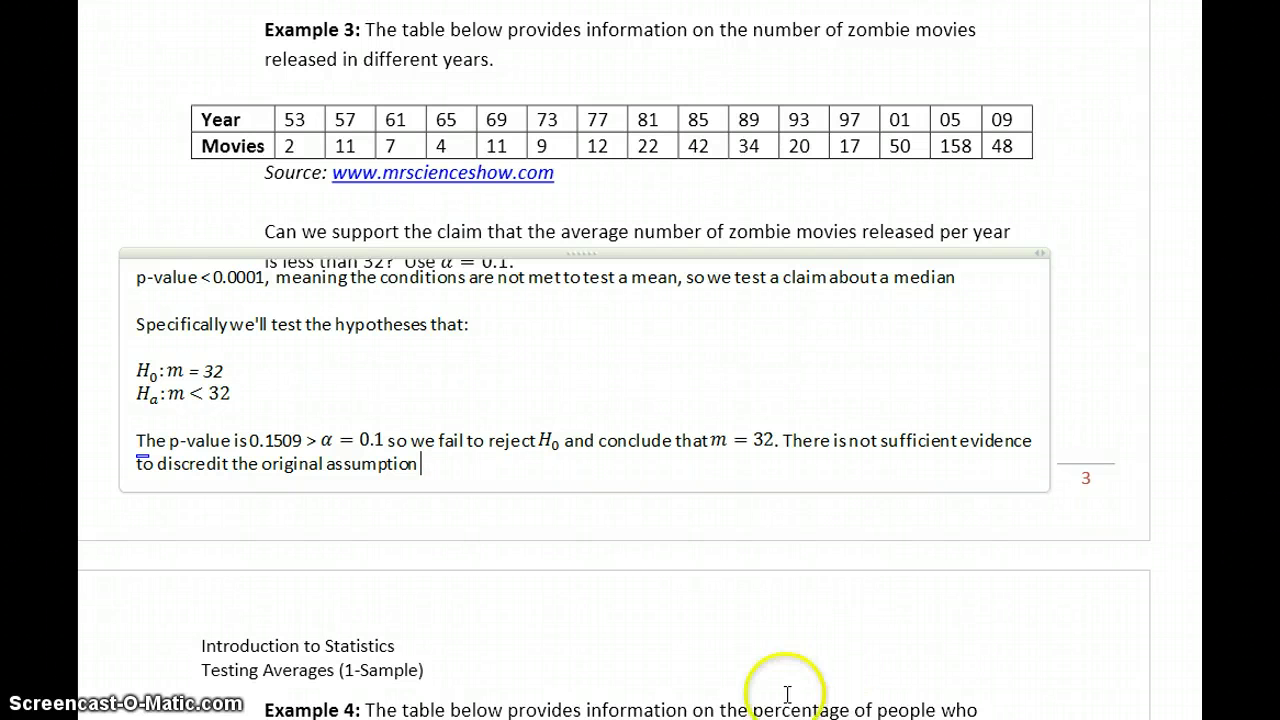
text(that)
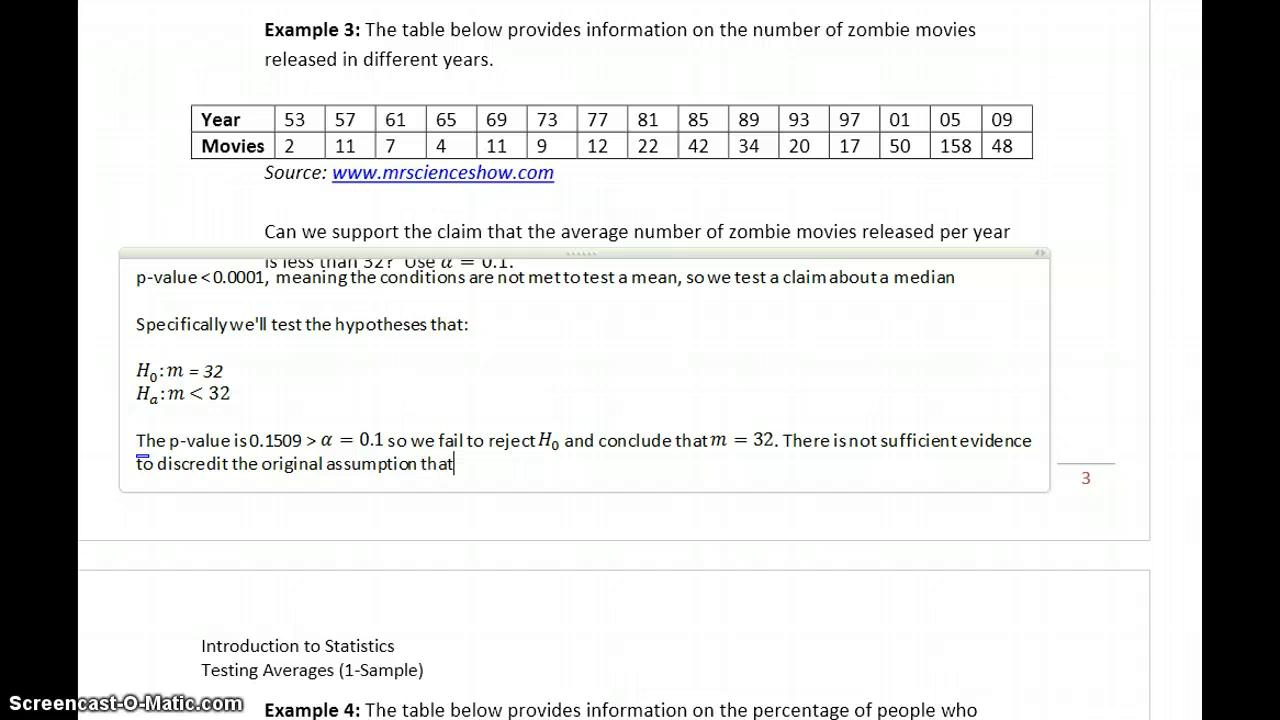
text( the average of n)
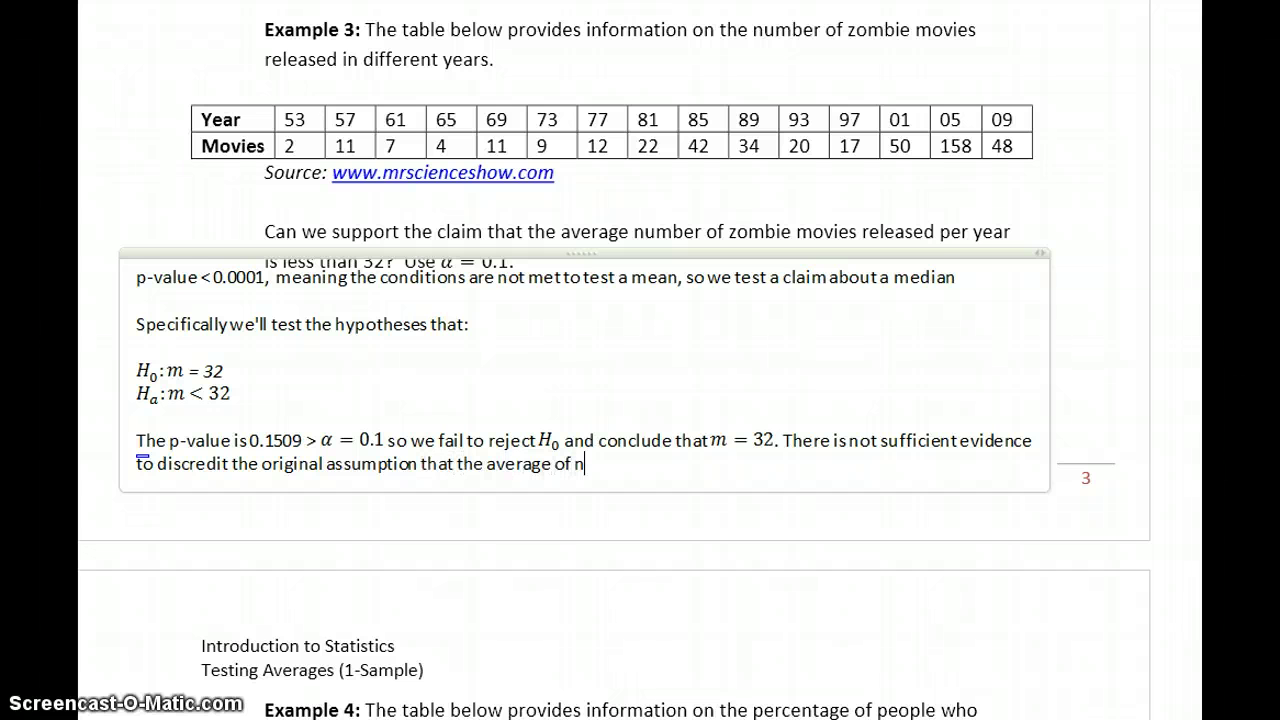
text(umber of zomb)
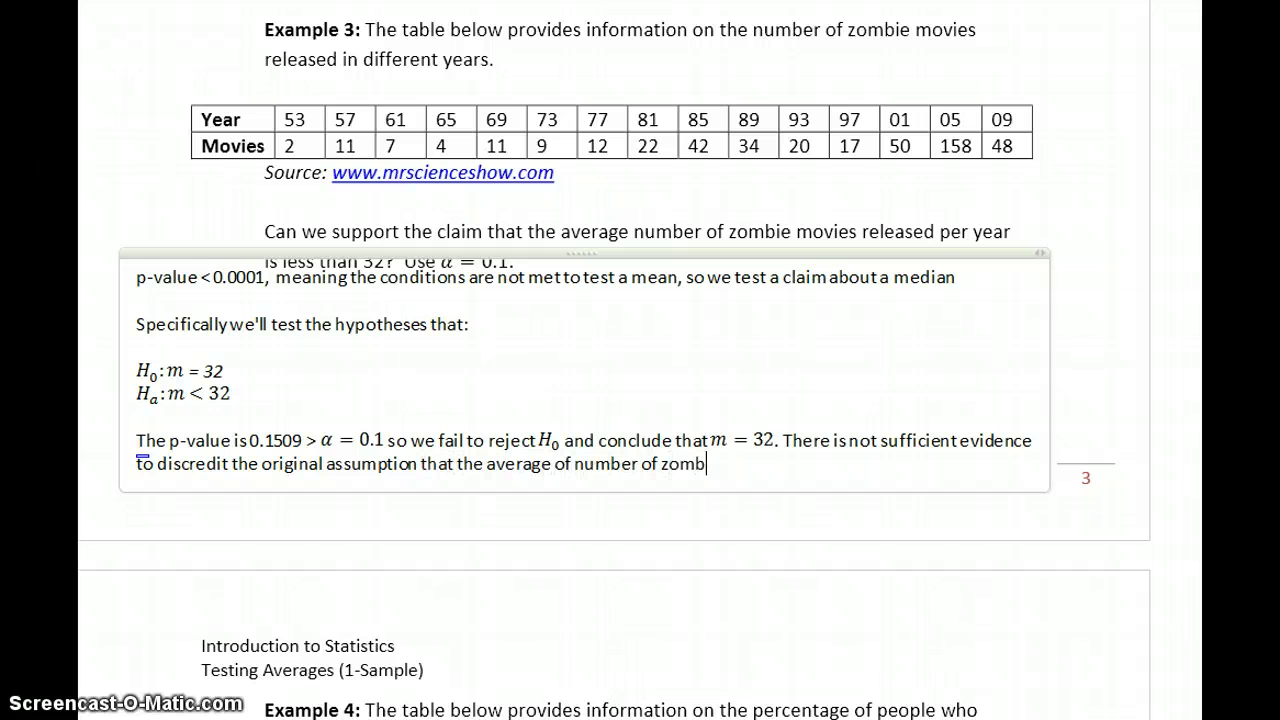
text(ie mmovies)
key(BackSpace)
key(BackSpace)
key(BackSpace)
key(BackSpace)
key(BackSpace)
key(BackSpace)
text(ovies released each year is)
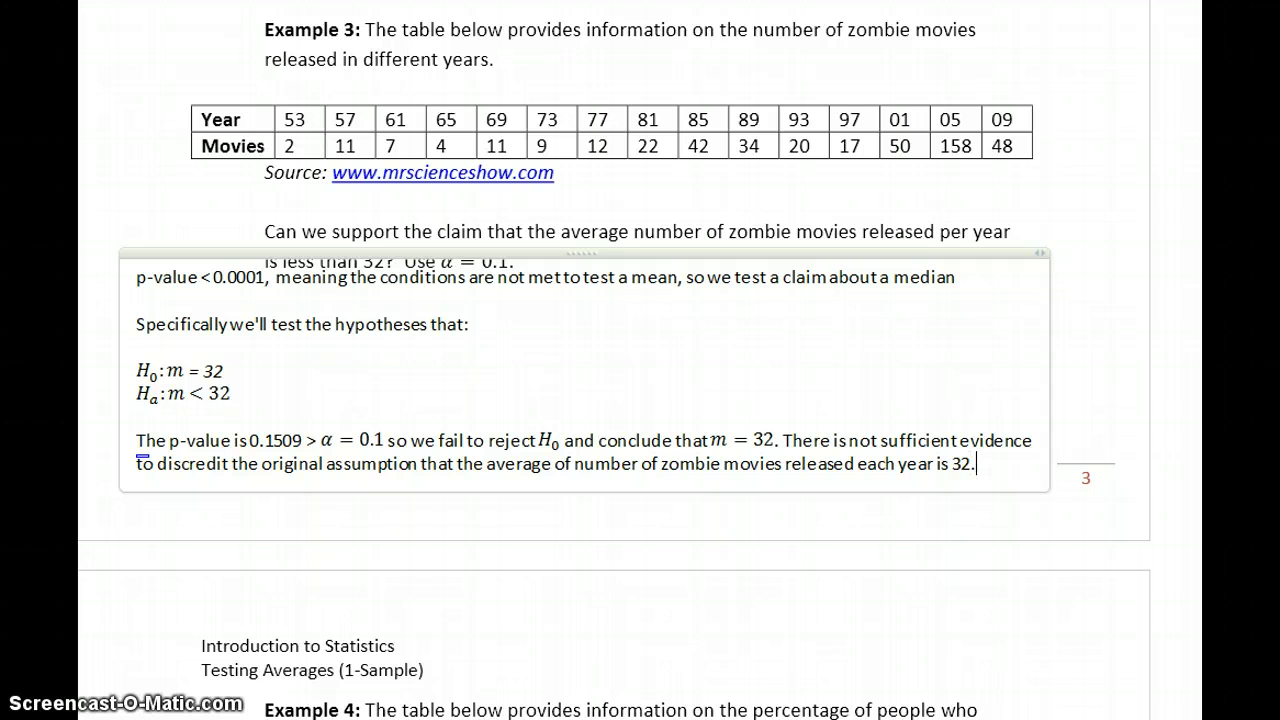
text(32.)
key(Return)
key(Return)
text(The c)
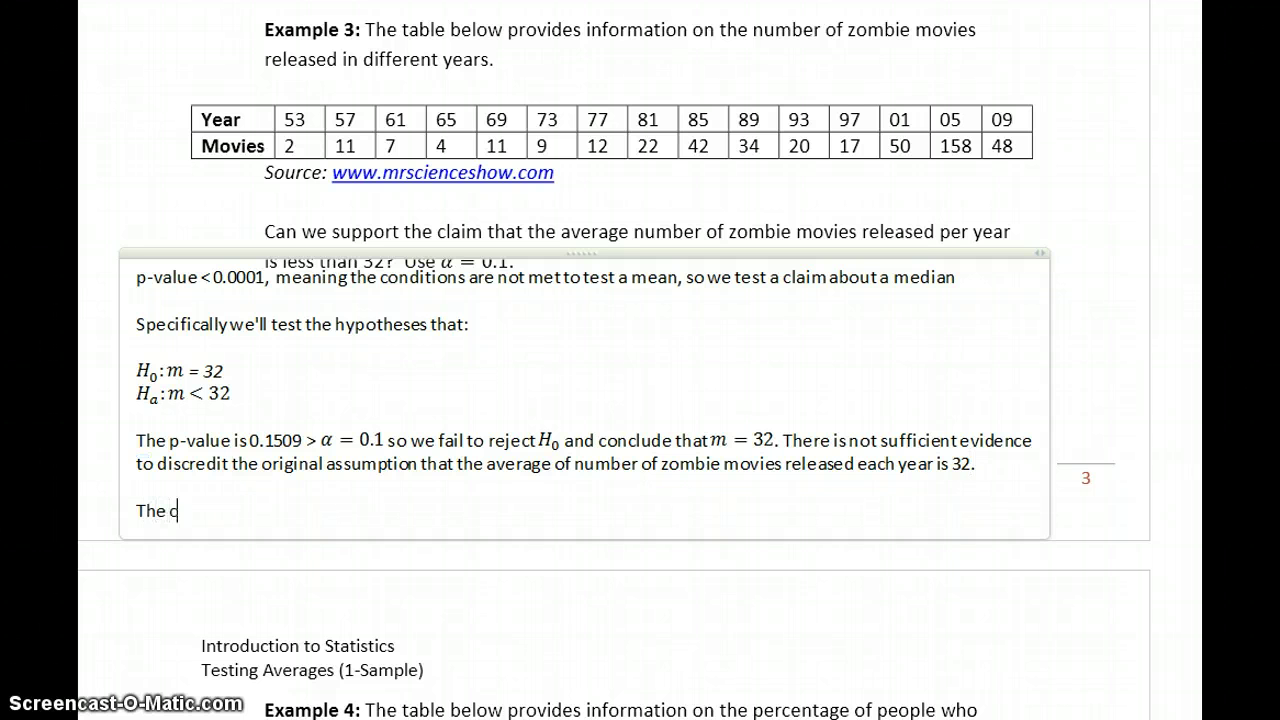
text(laim is not supported.)
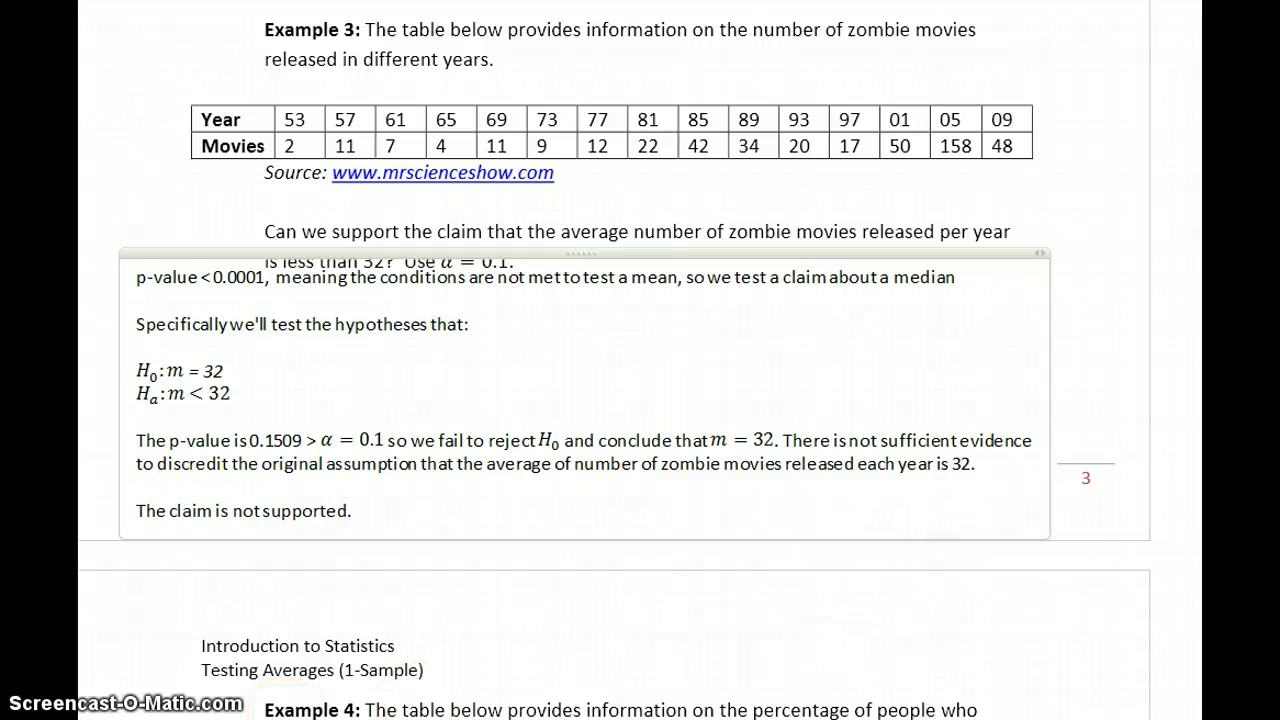
Scroll down to Example 4 and start a note beside its police-approval country table
scroll(615, 360, down, 10)
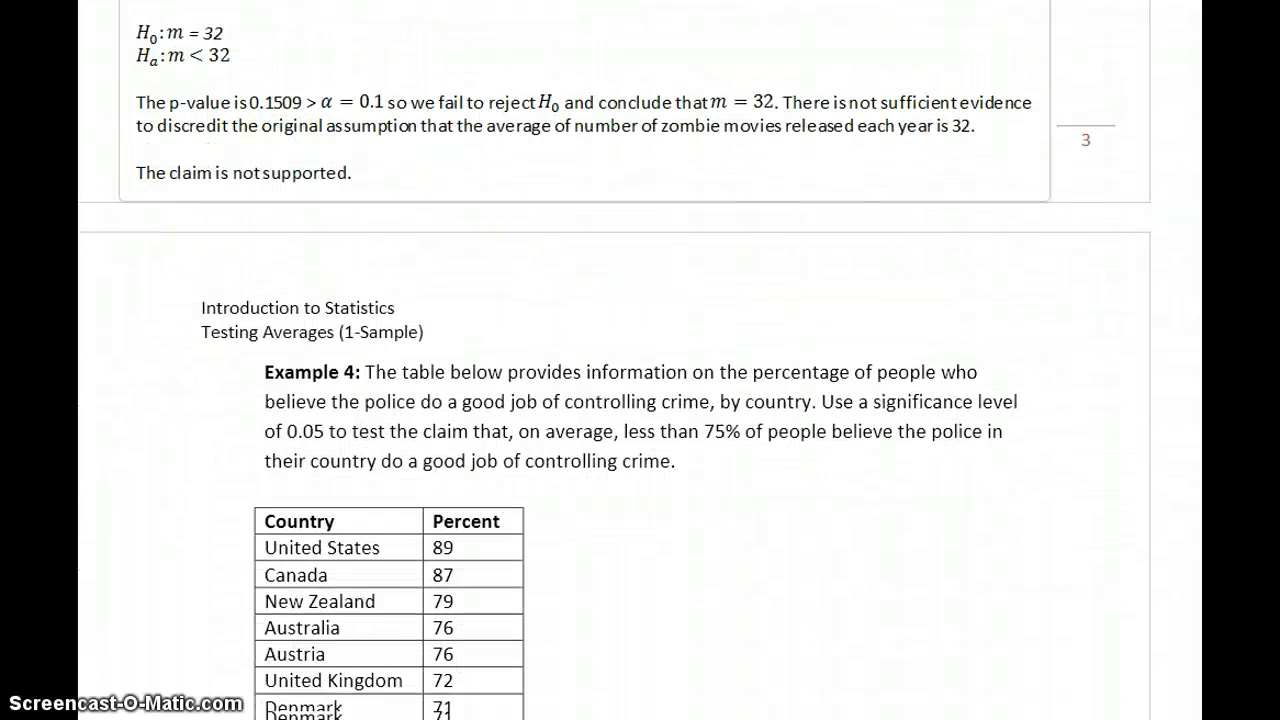
scroll(615, 360, down, 1)
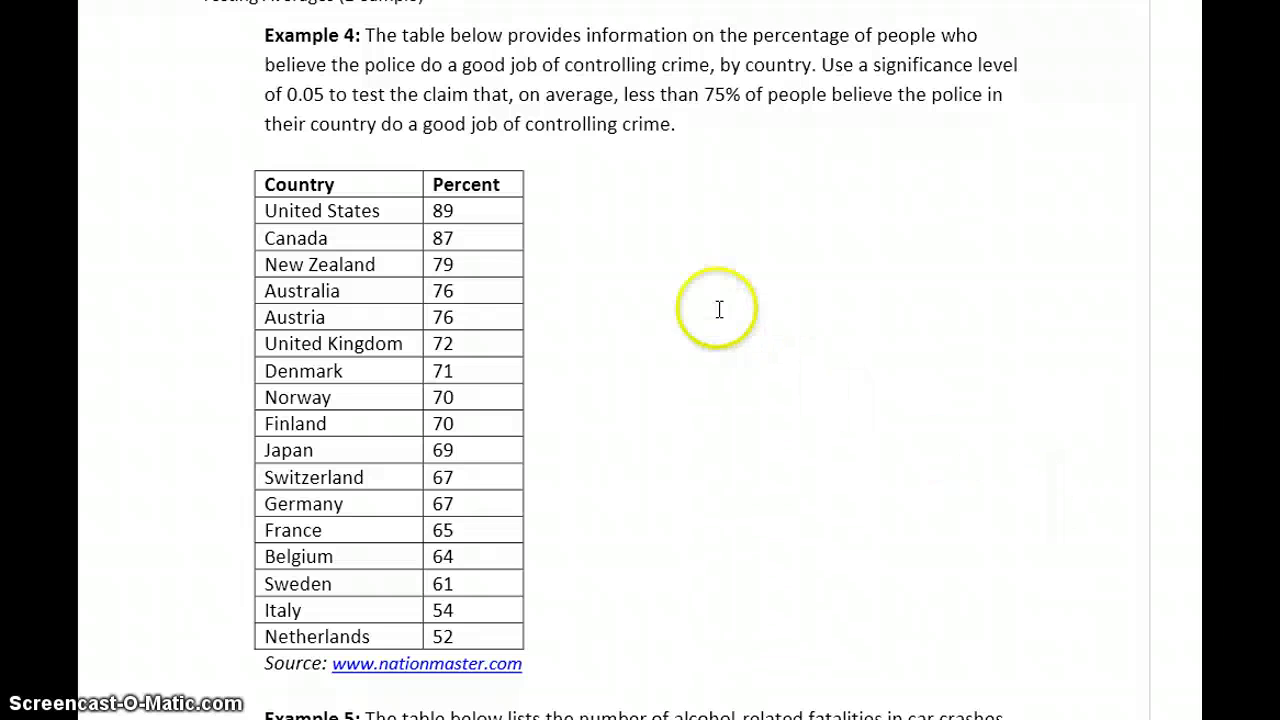
click(543, 153)
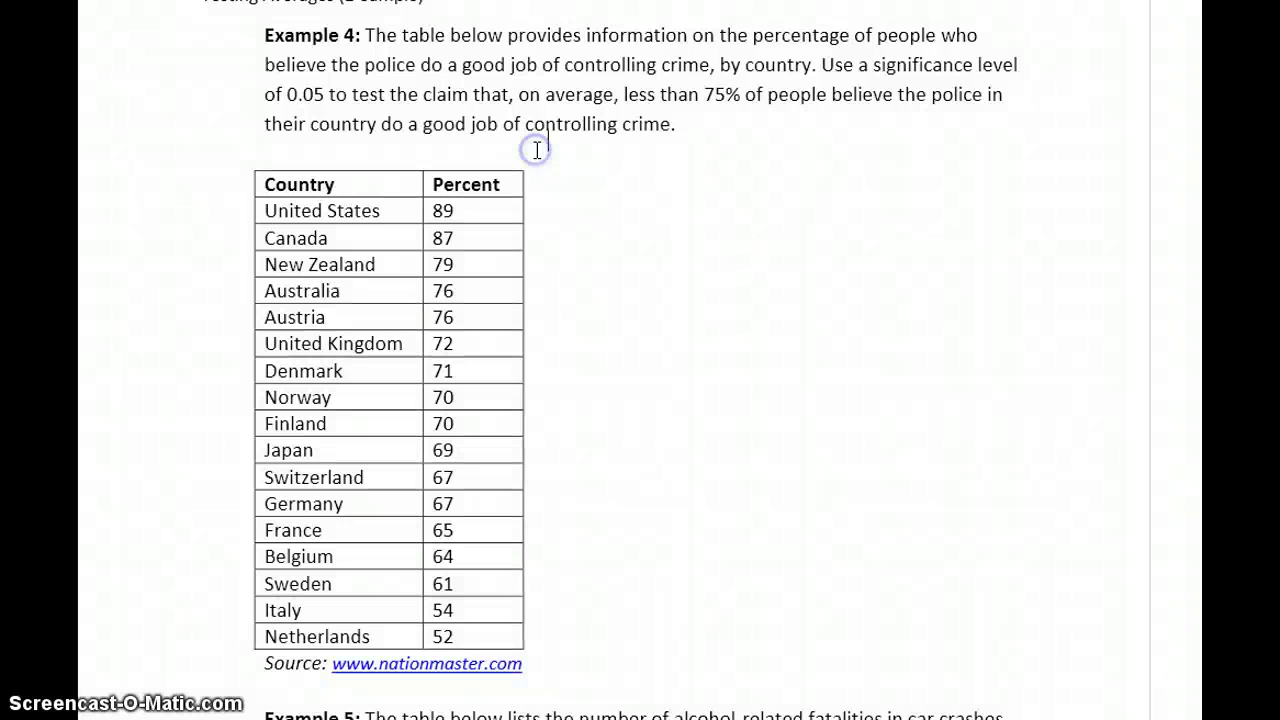
click(535, 156)
Note that p-value 0.7615 means the conditions are met to test a mean
text(p-value)
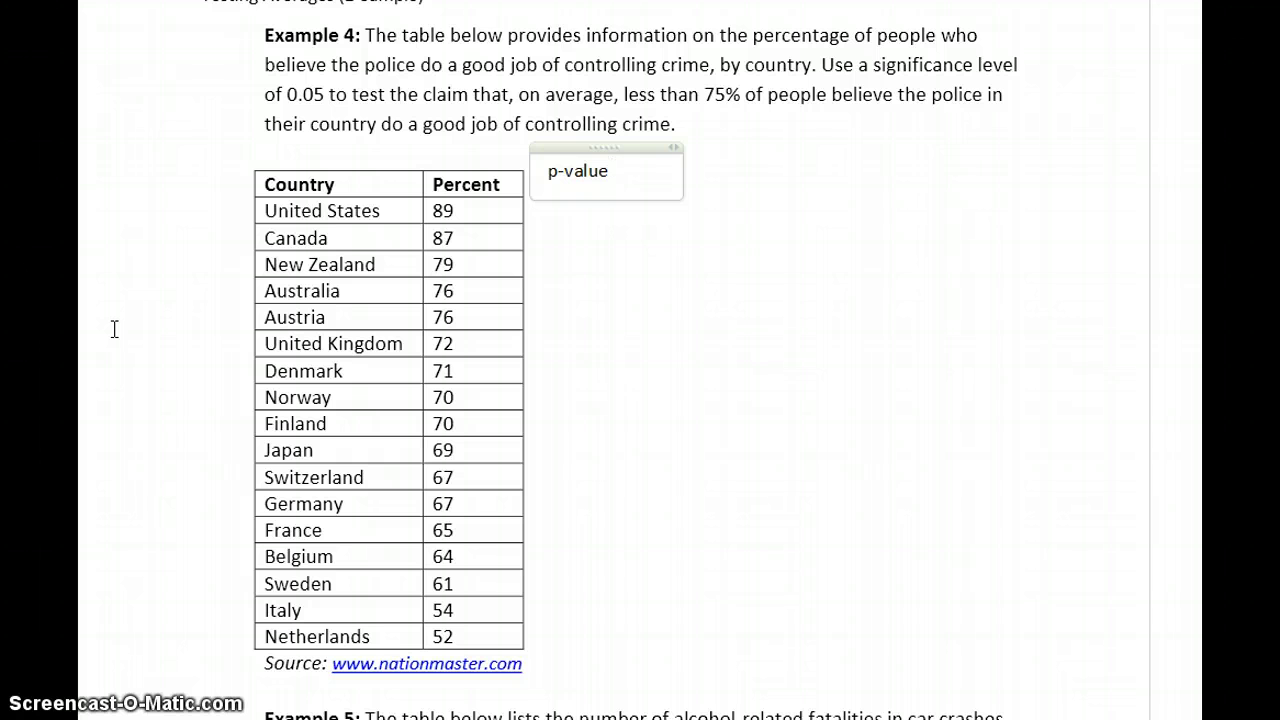
text( 0.7)
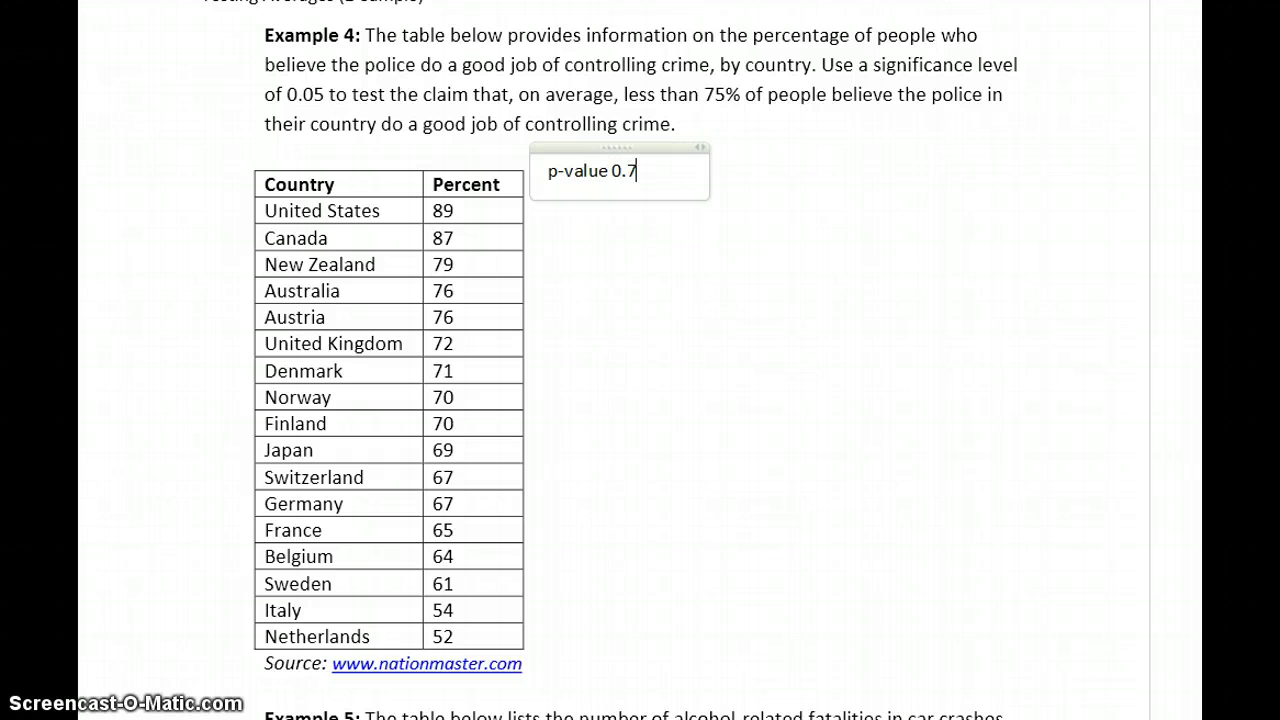
text(615, meaning the con)
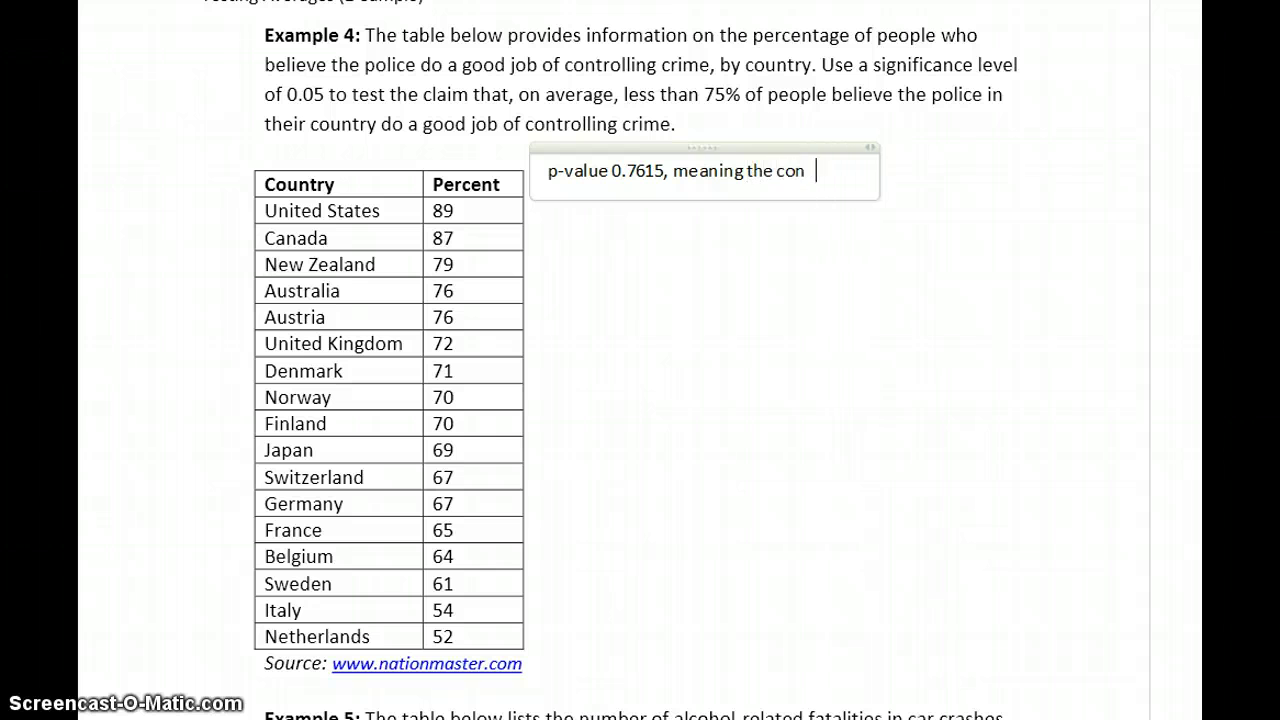
key(BackSpace)
text(ditiosn)
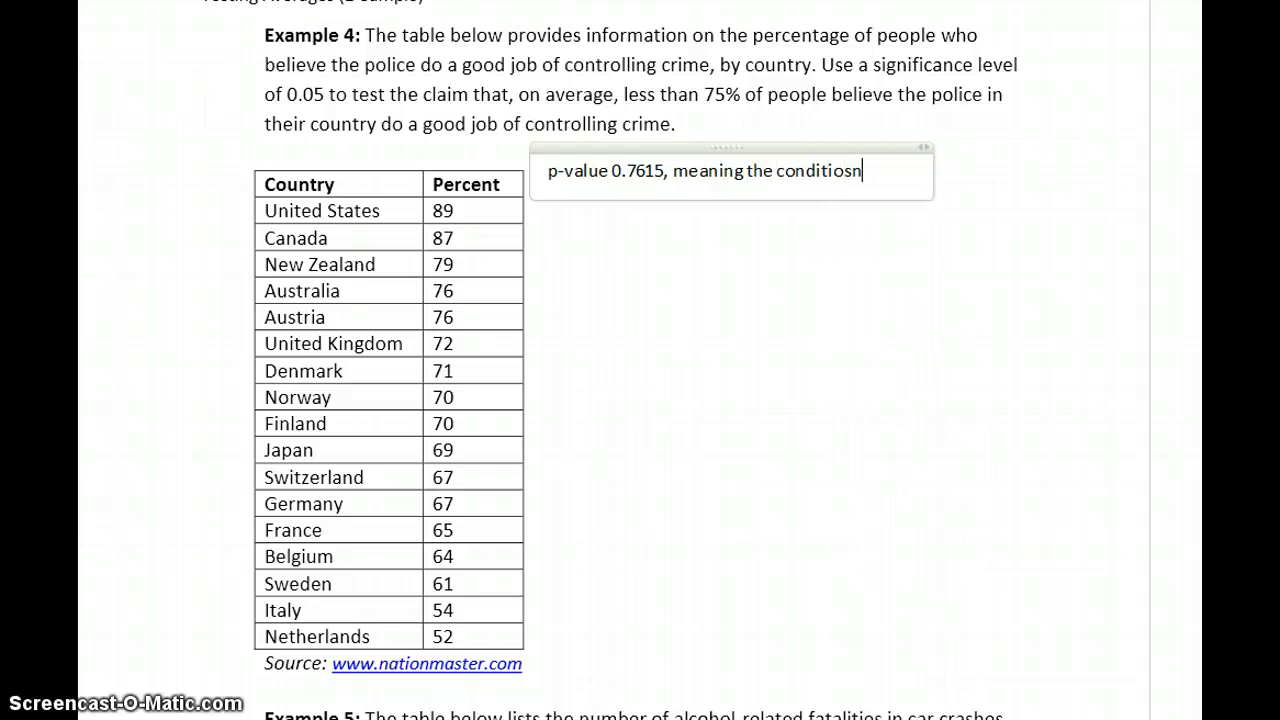
text( are)
key(BackSpace)
key(BackSpace)
key(BackSpace)
key(BackSpace)
key(BackSpace)
text(ns are met to)
text(test a mean)
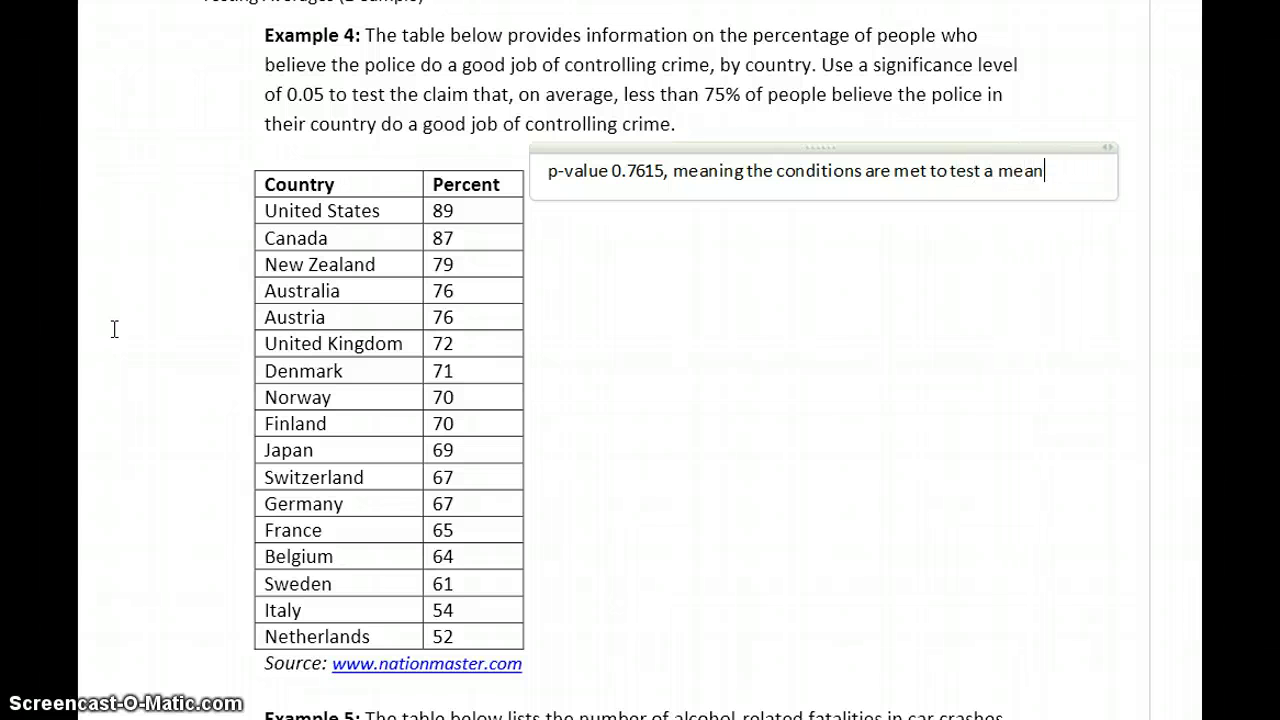
key(Return)
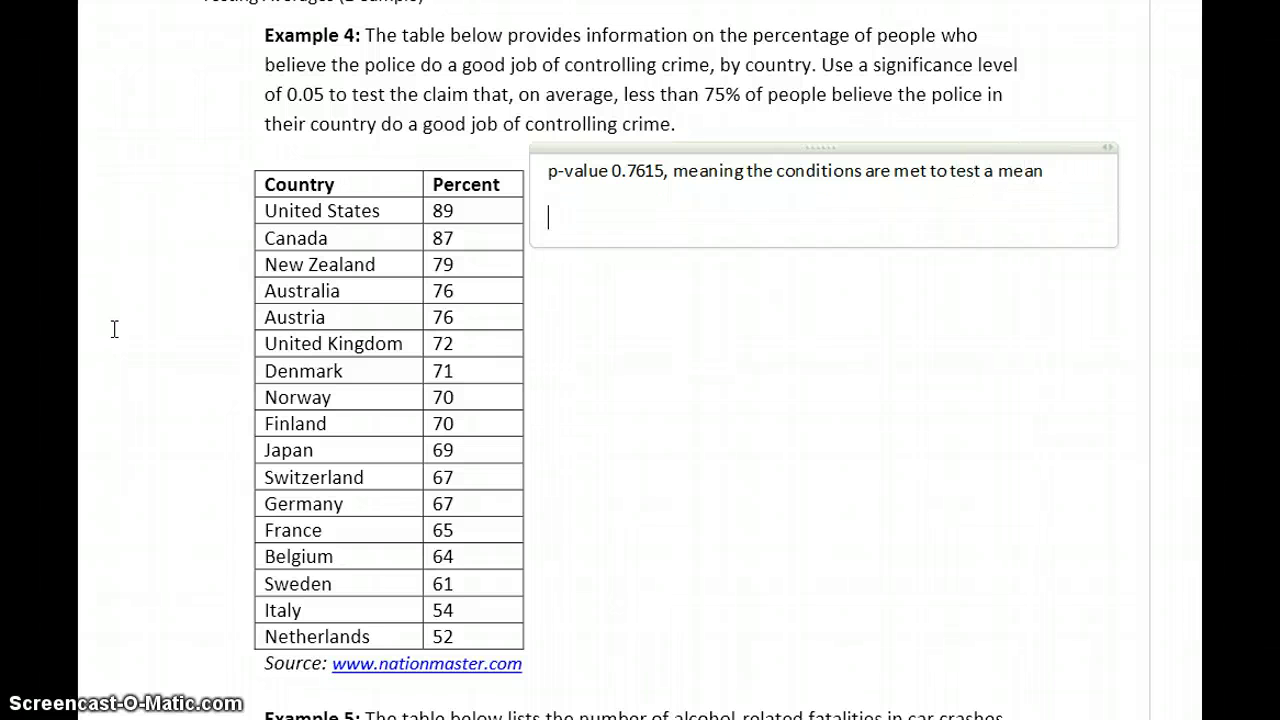
Add 'Specifically, we'll test the hypotheses that:' with equations H₀: μ = 75 and Hₐ: μ < 75
text(Specifically)
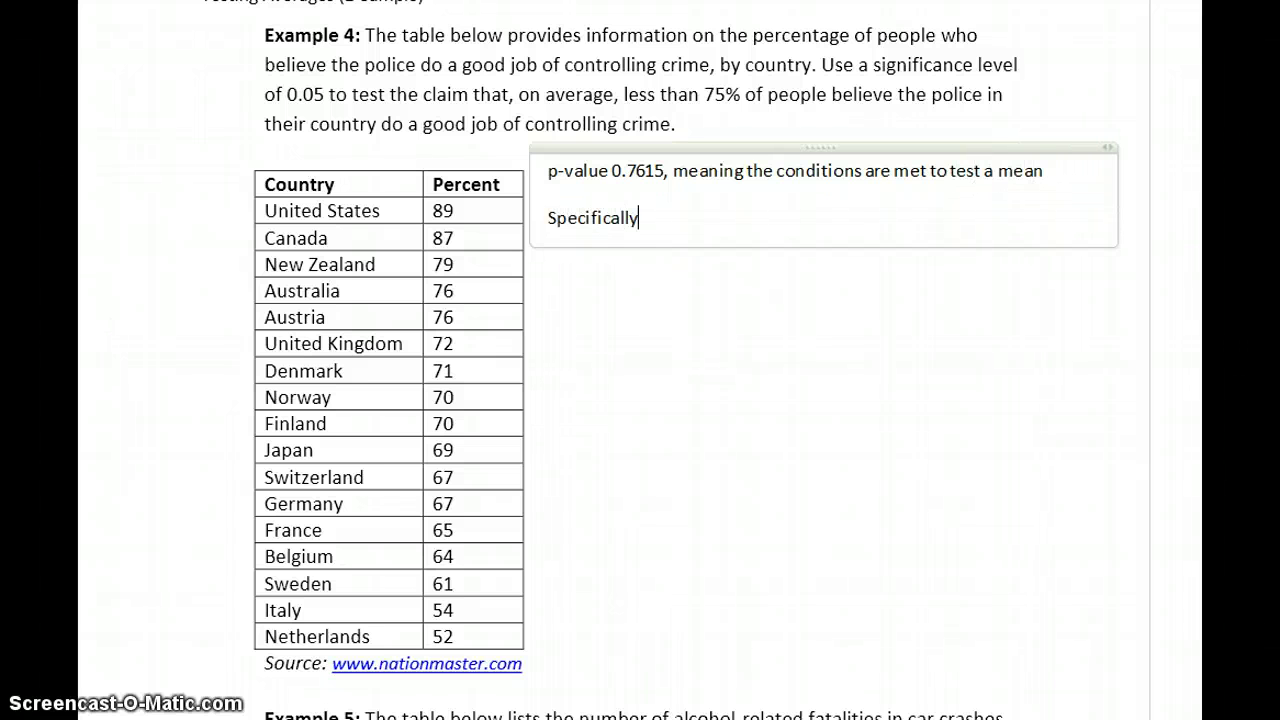
text(, we'll test the hypotheses)
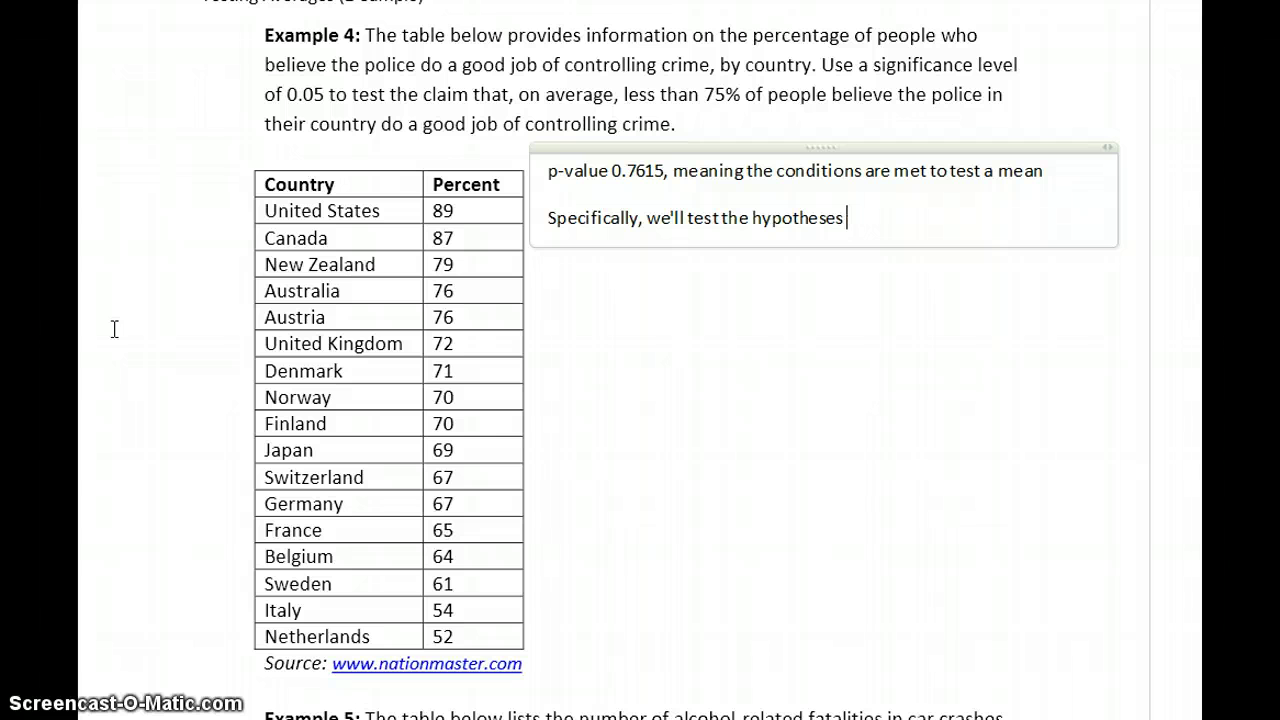
text( that:)
key(Return)
key(alt+equal)
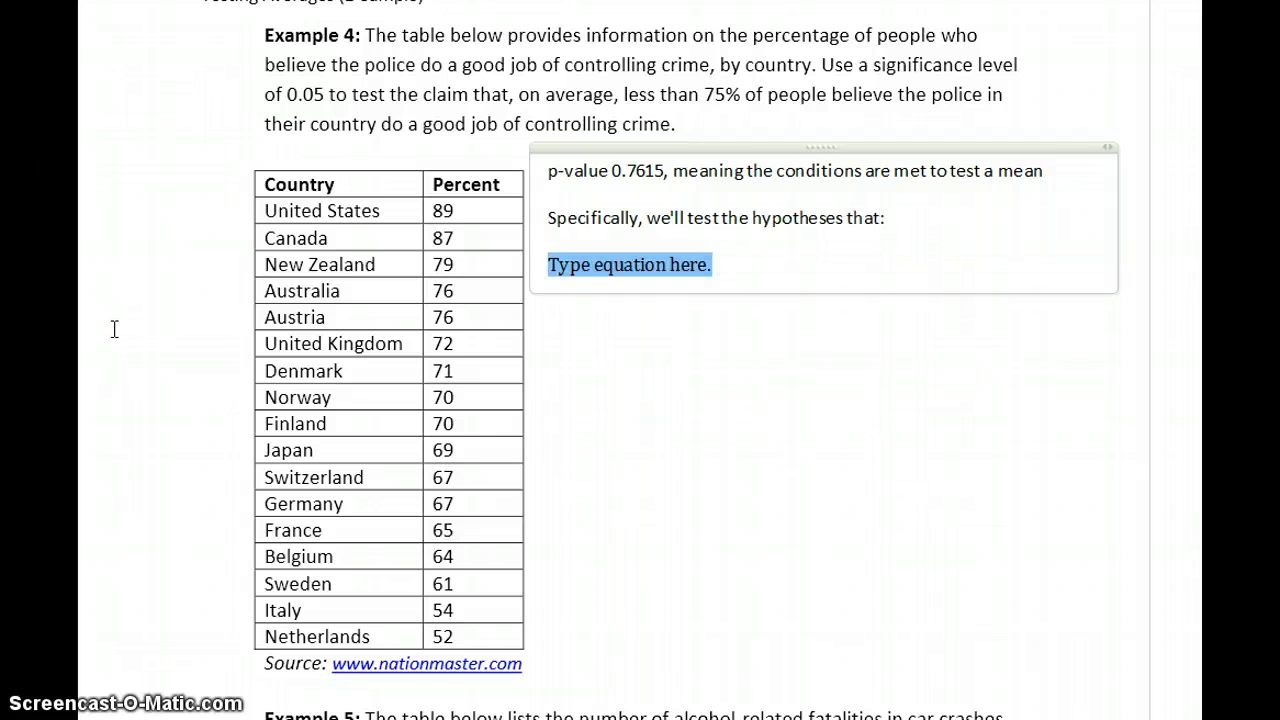
text(H_0 :)
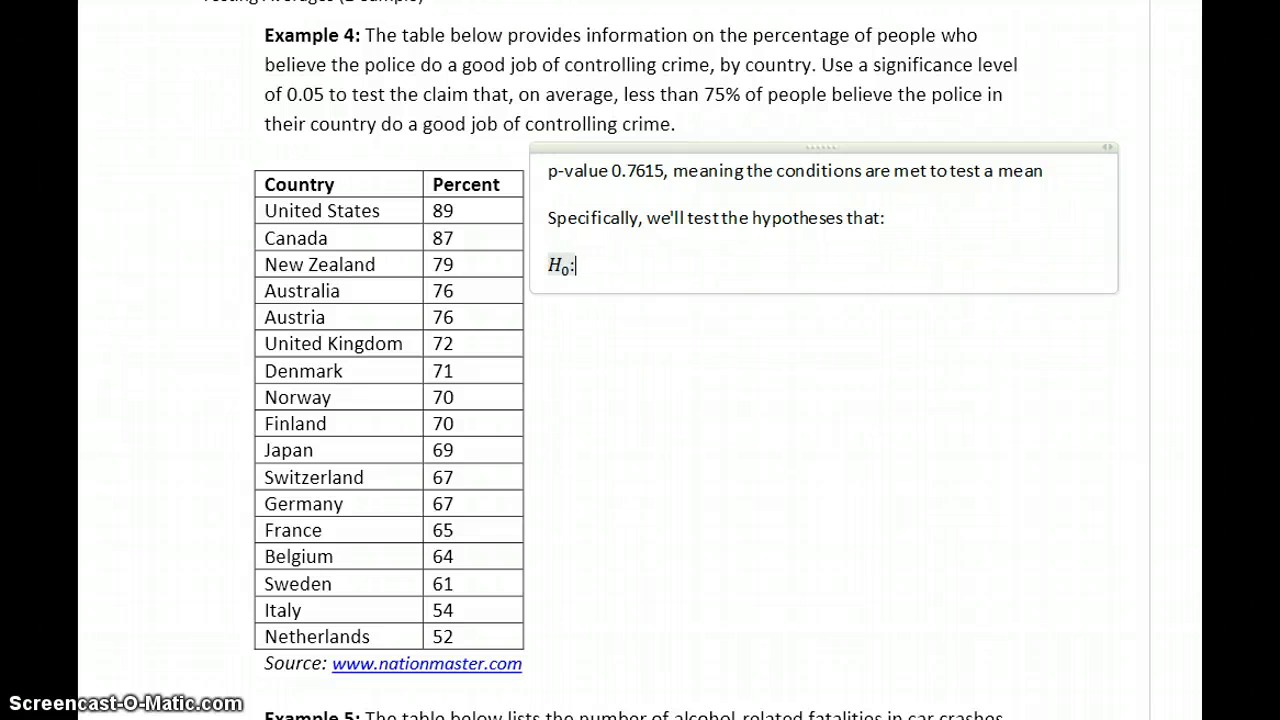
text(\mu)
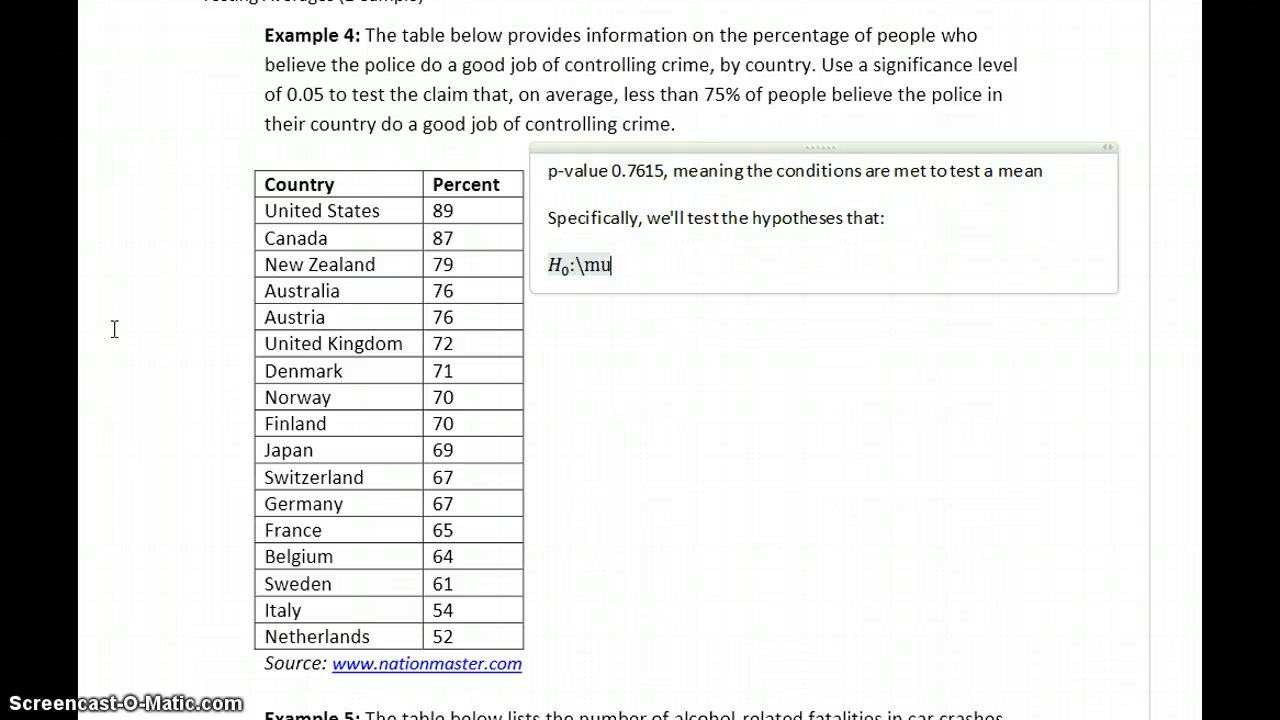
text( = 75)
key(Return)
key(alt+equal)
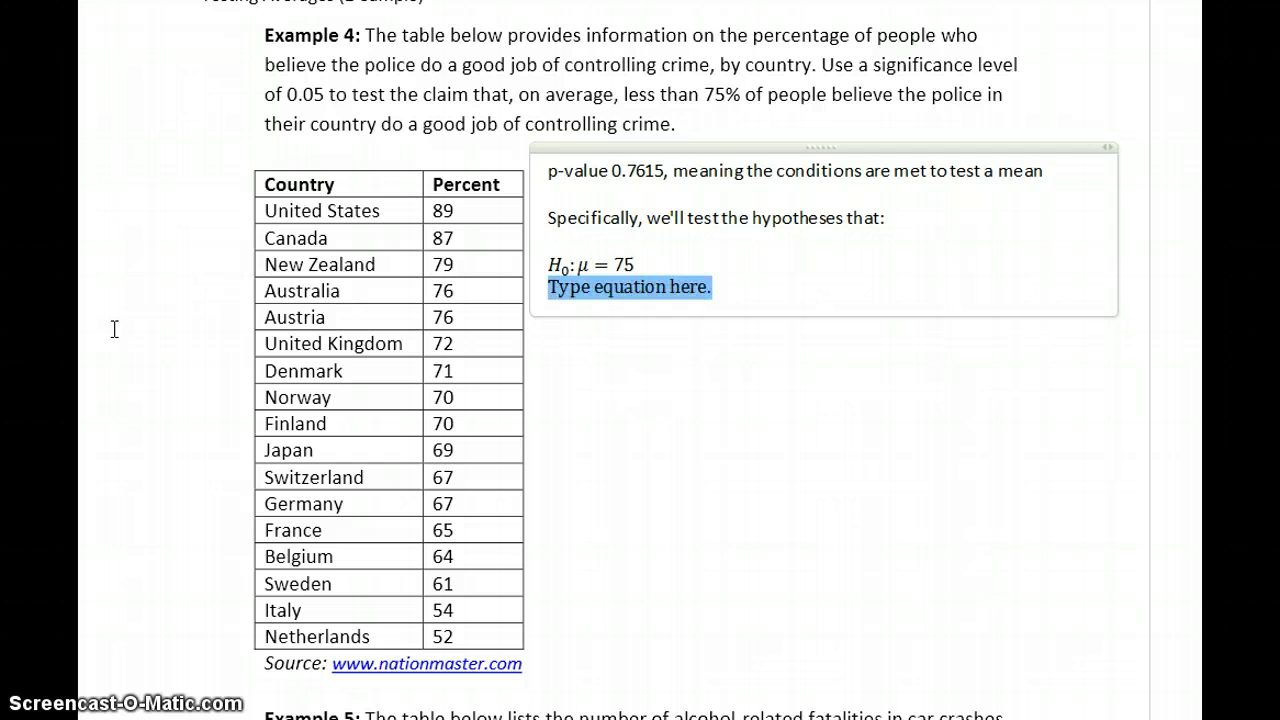
text(H_a:)
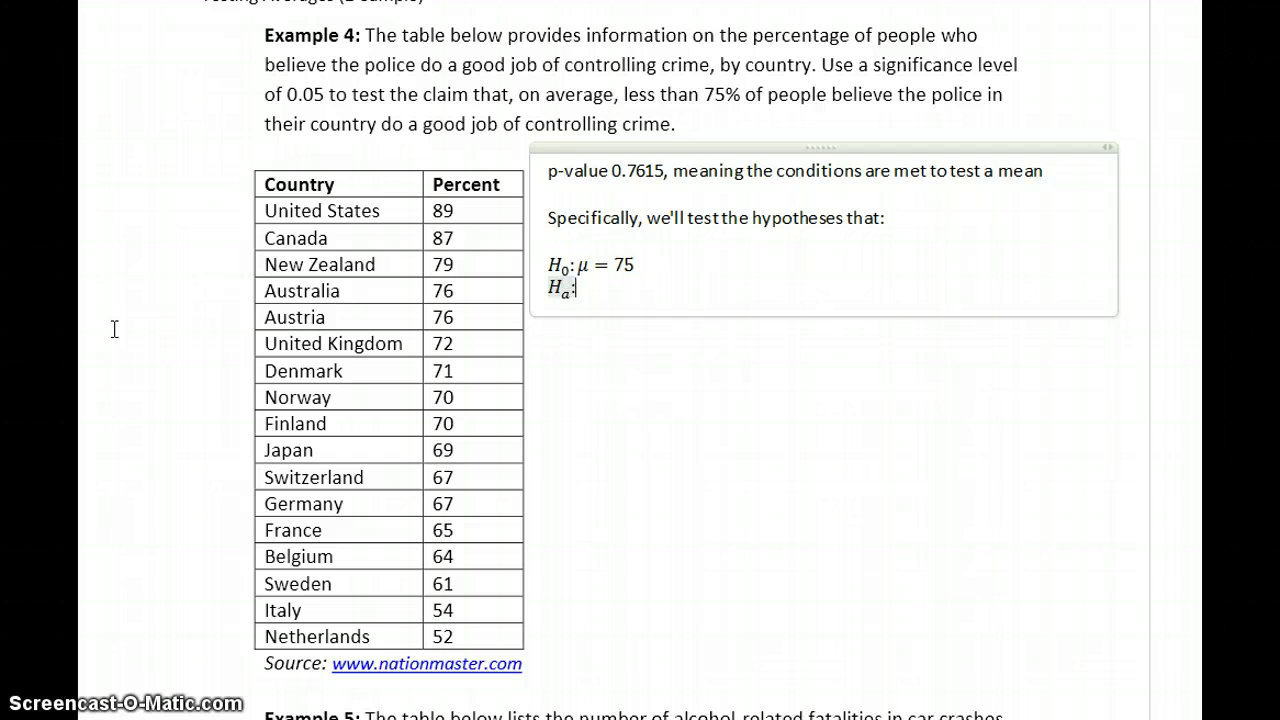
text(\mu <75)
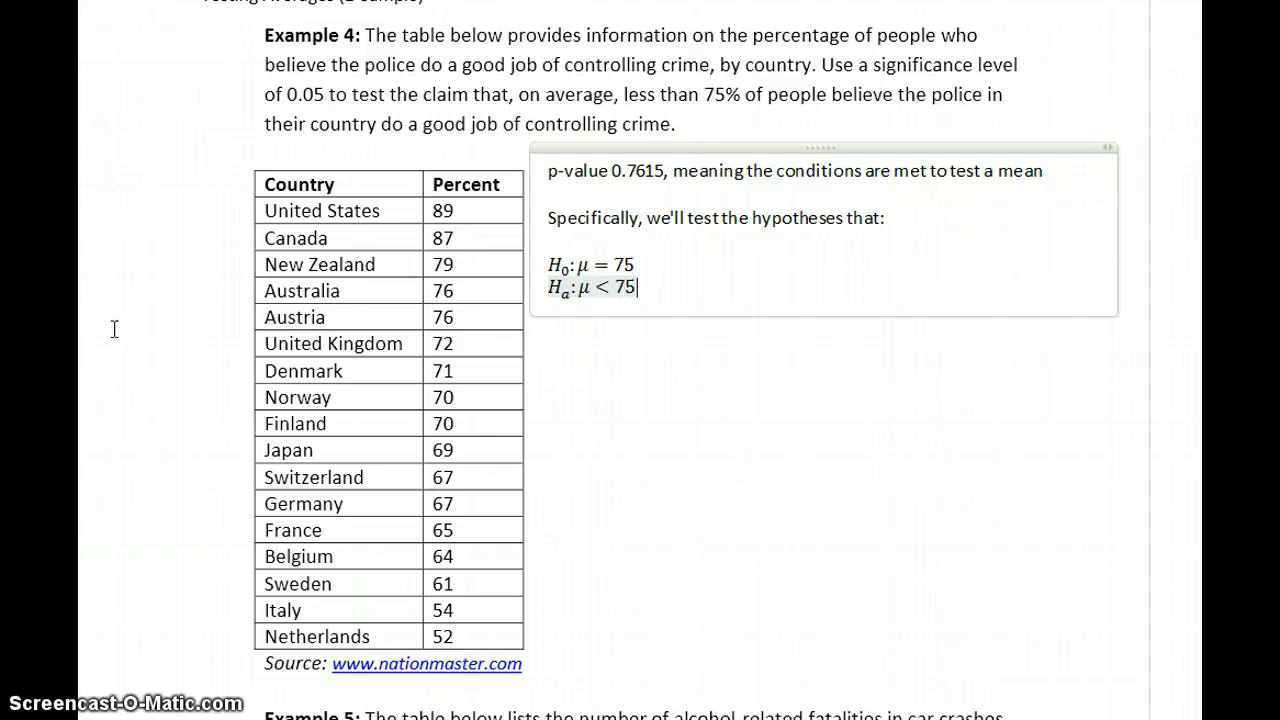
key(Return)
key(Return)
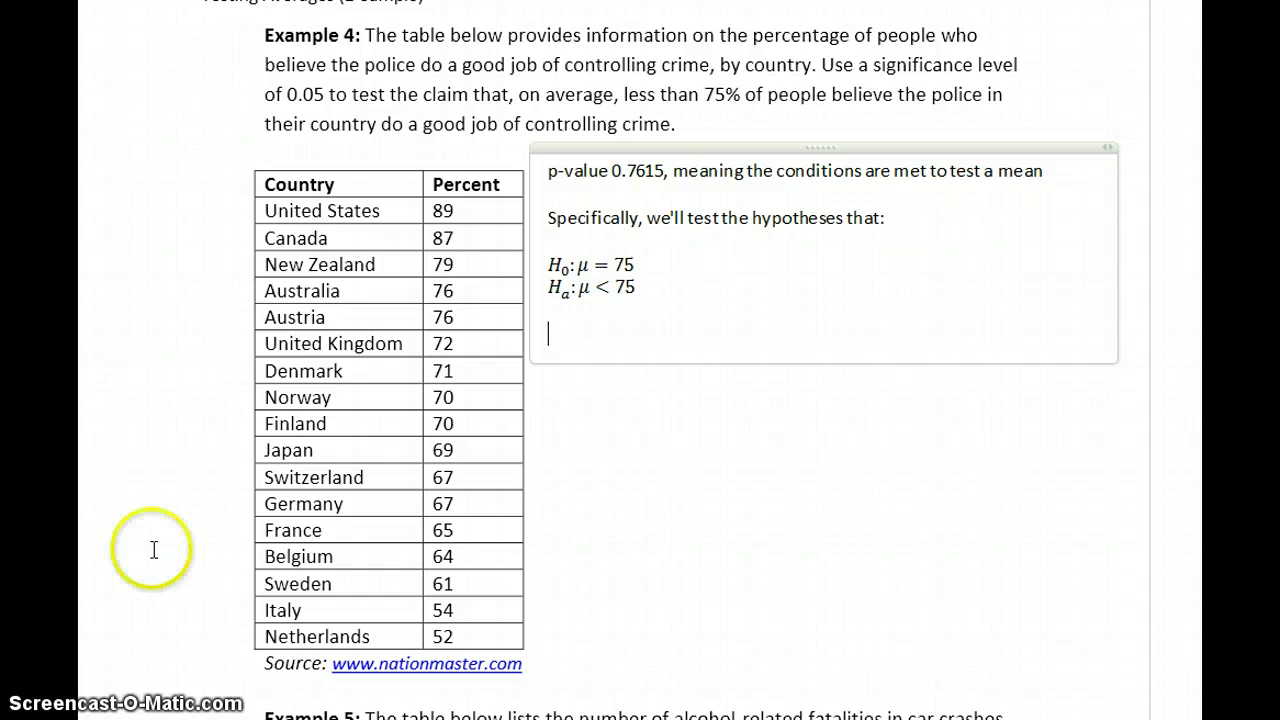
Run a StatCrunch one-sample T test on var1 for μ = 75 versus μ < 75, giving p-value 0.025
key(alt+Tab)
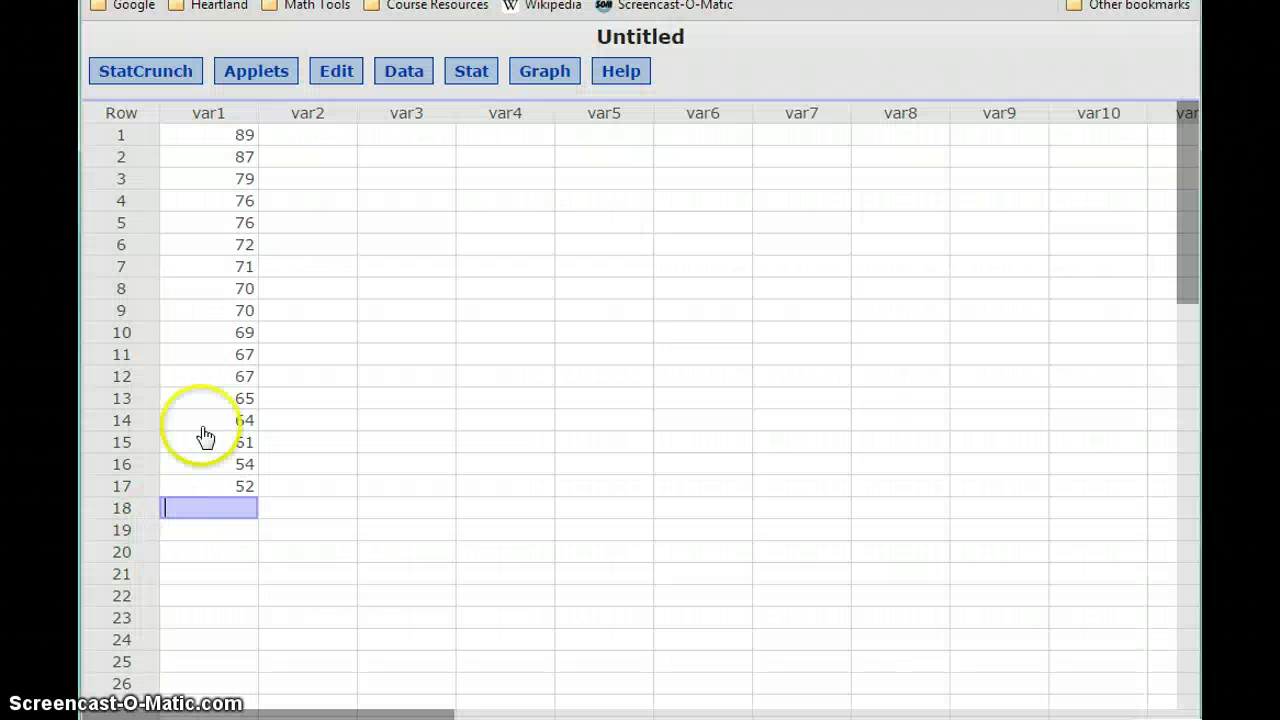
click(467, 73)
mouse_move(540, 193)
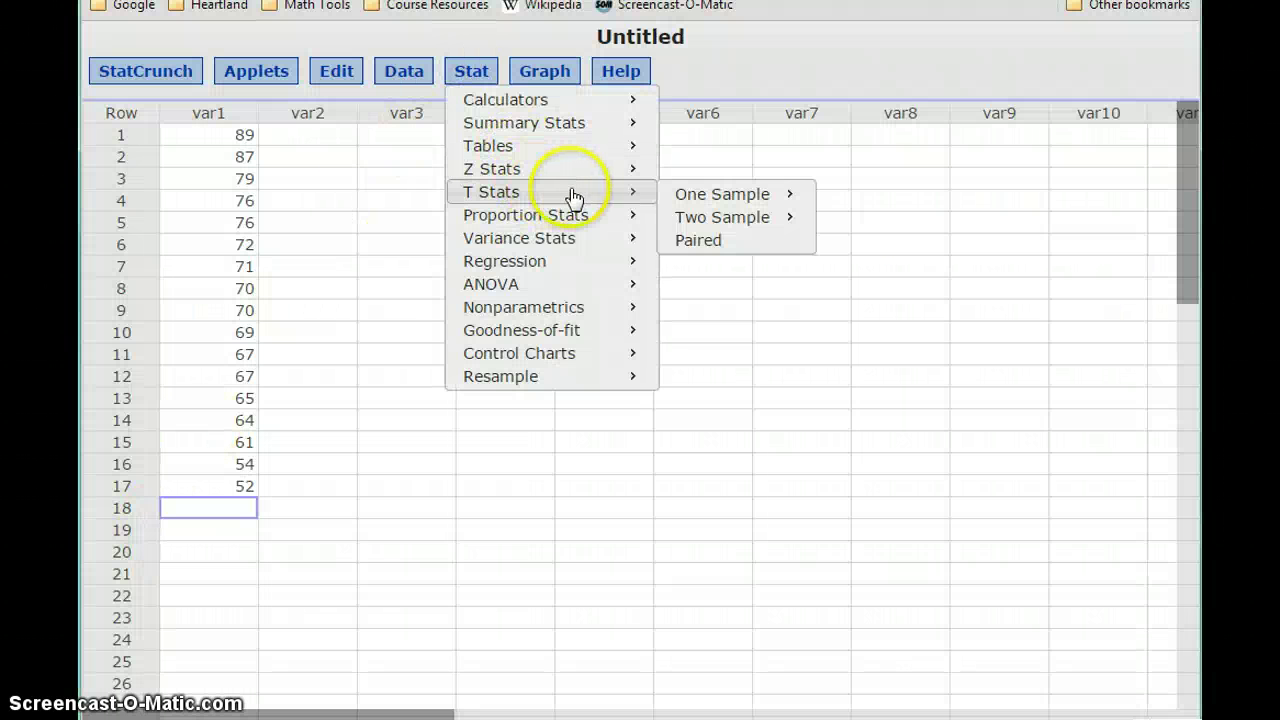
mouse_move(693, 197)
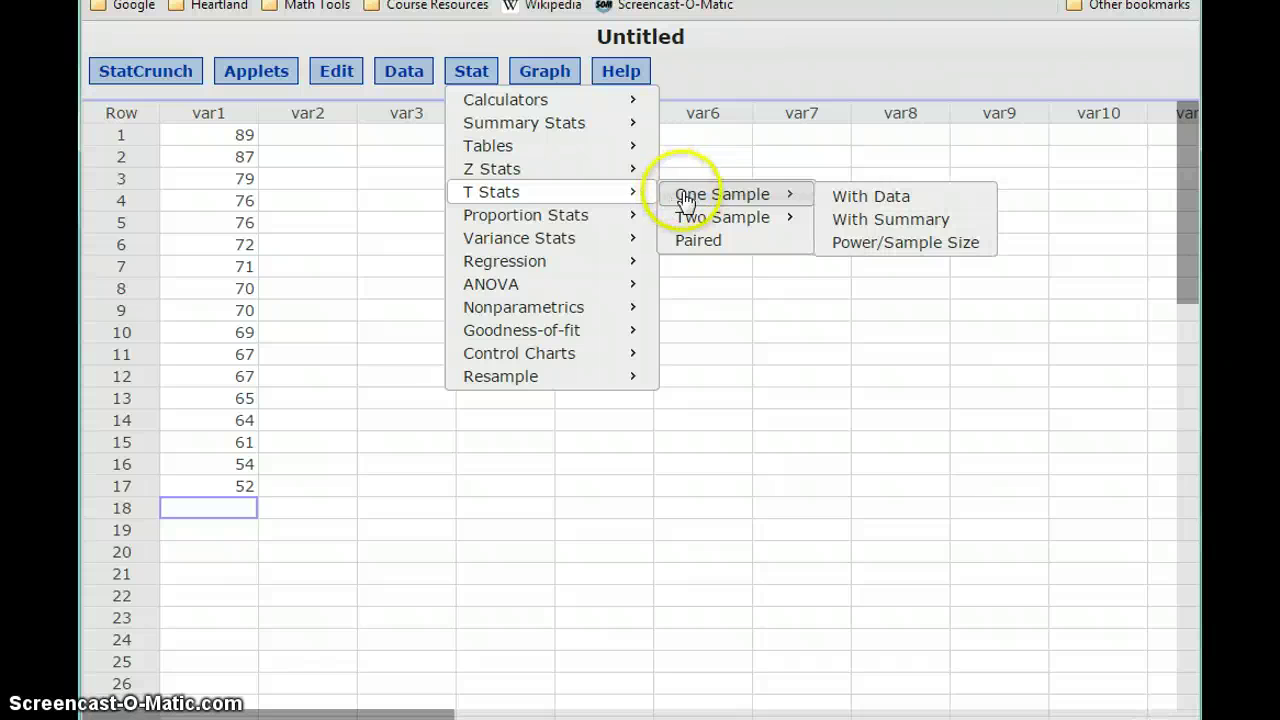
click(851, 197)
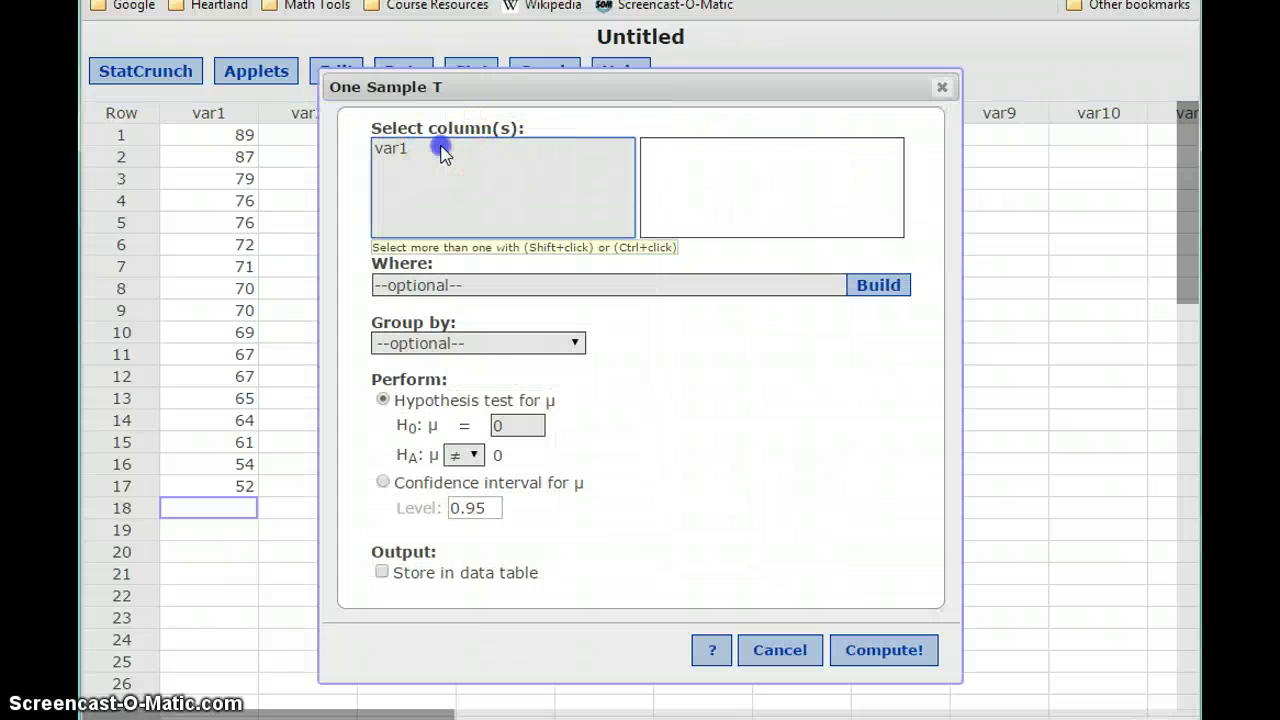
click(444, 147)
double_click(505, 426)
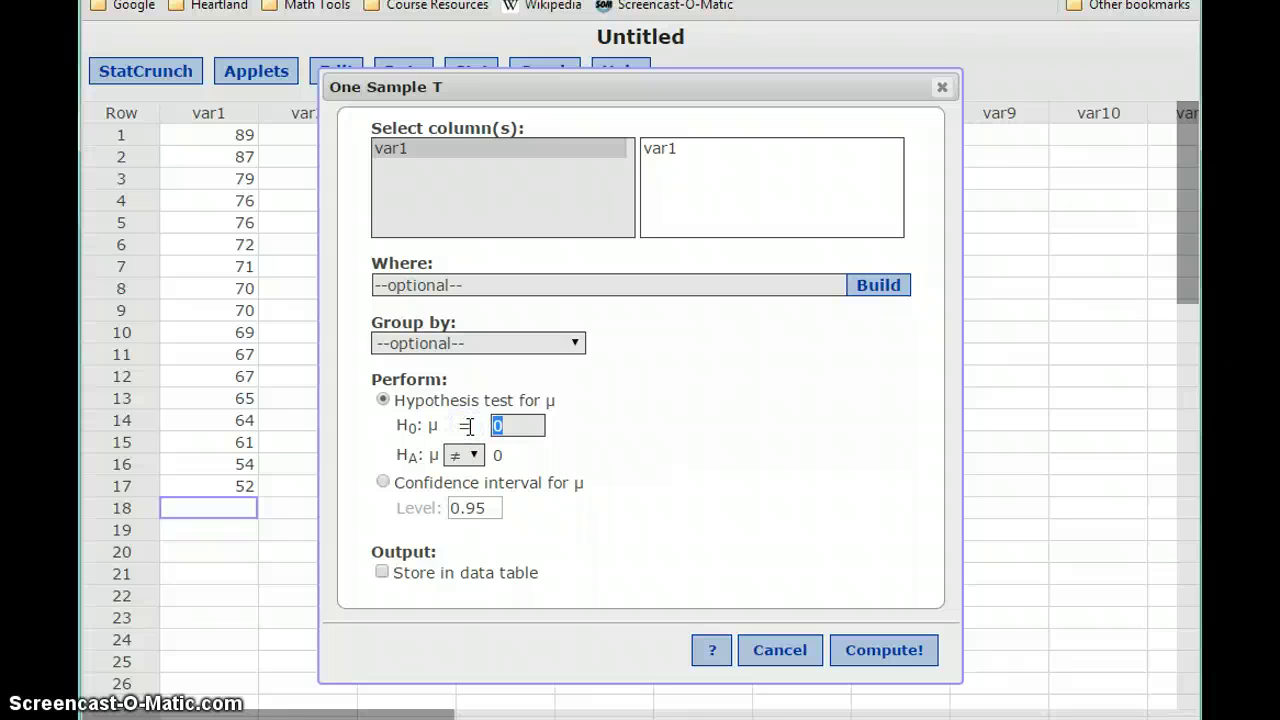
text(75)
click(463, 455)
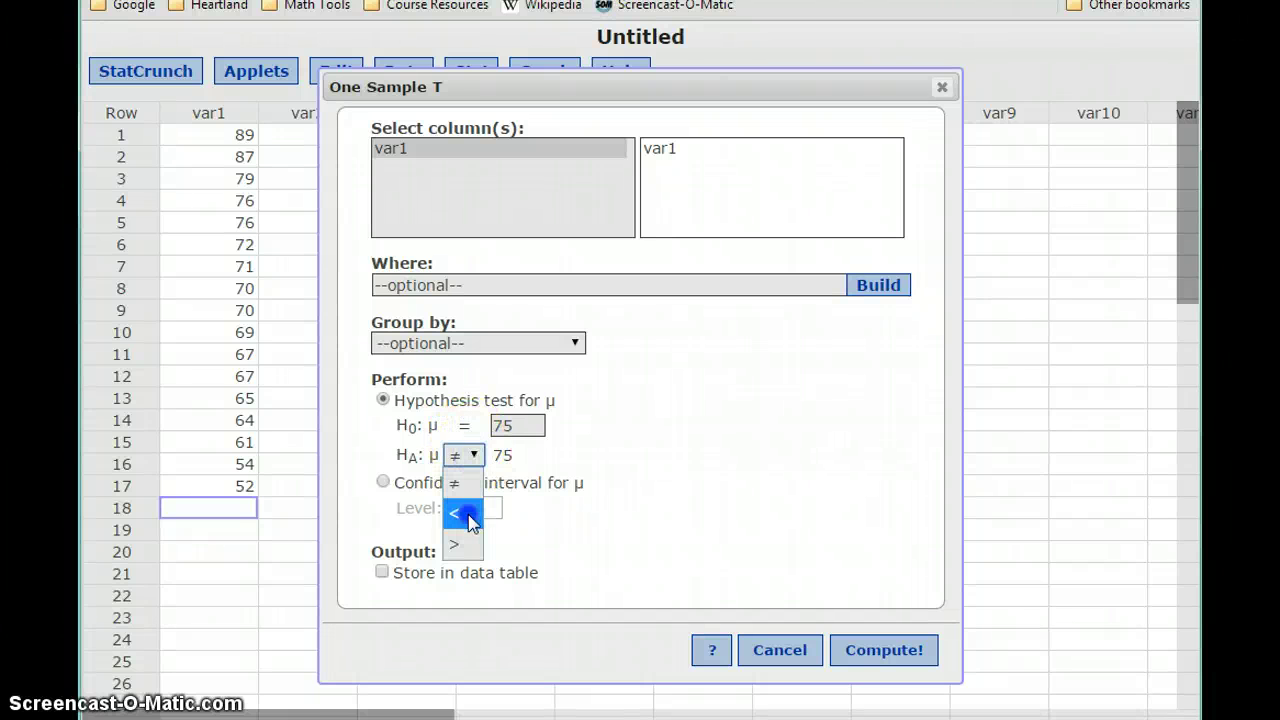
click(466, 514)
click(877, 651)
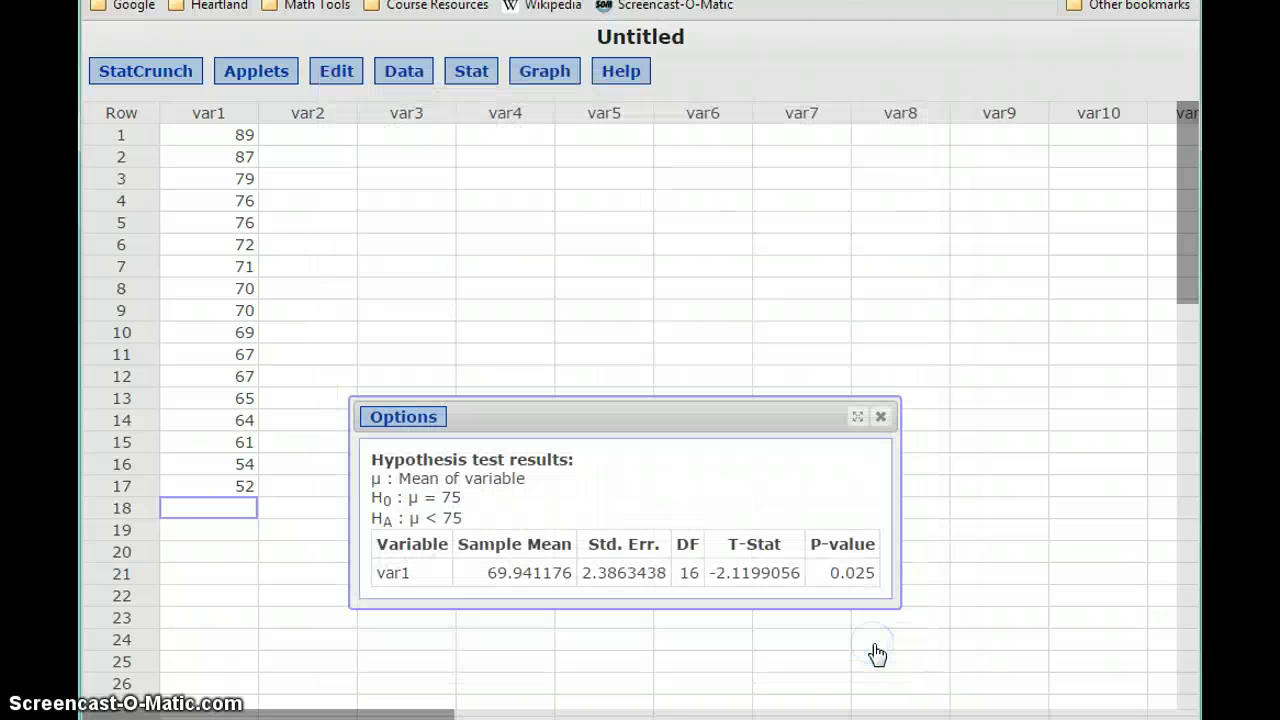
drag(731, 420, 714, 220)
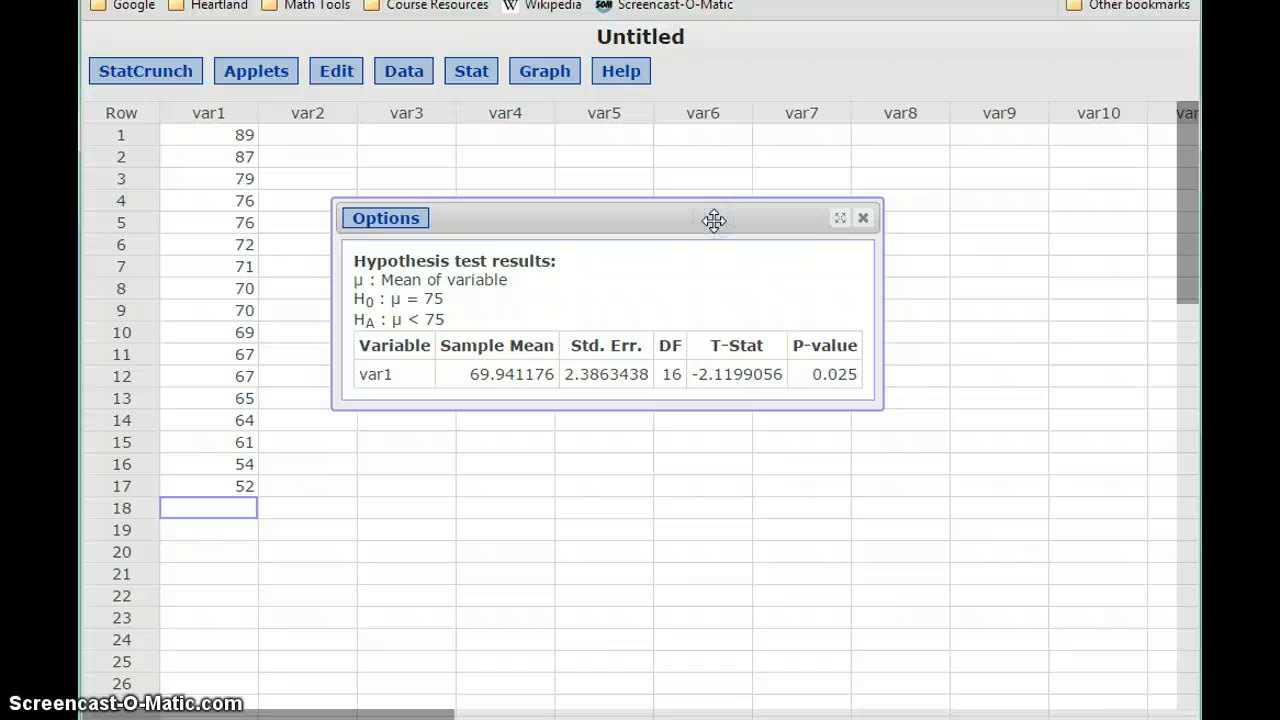
Write 'The p-value is 0.025 ≤ α = 0.05 so we reject H₀ and conclude that μ = 75.' and narrow the box
key(alt+Tab)
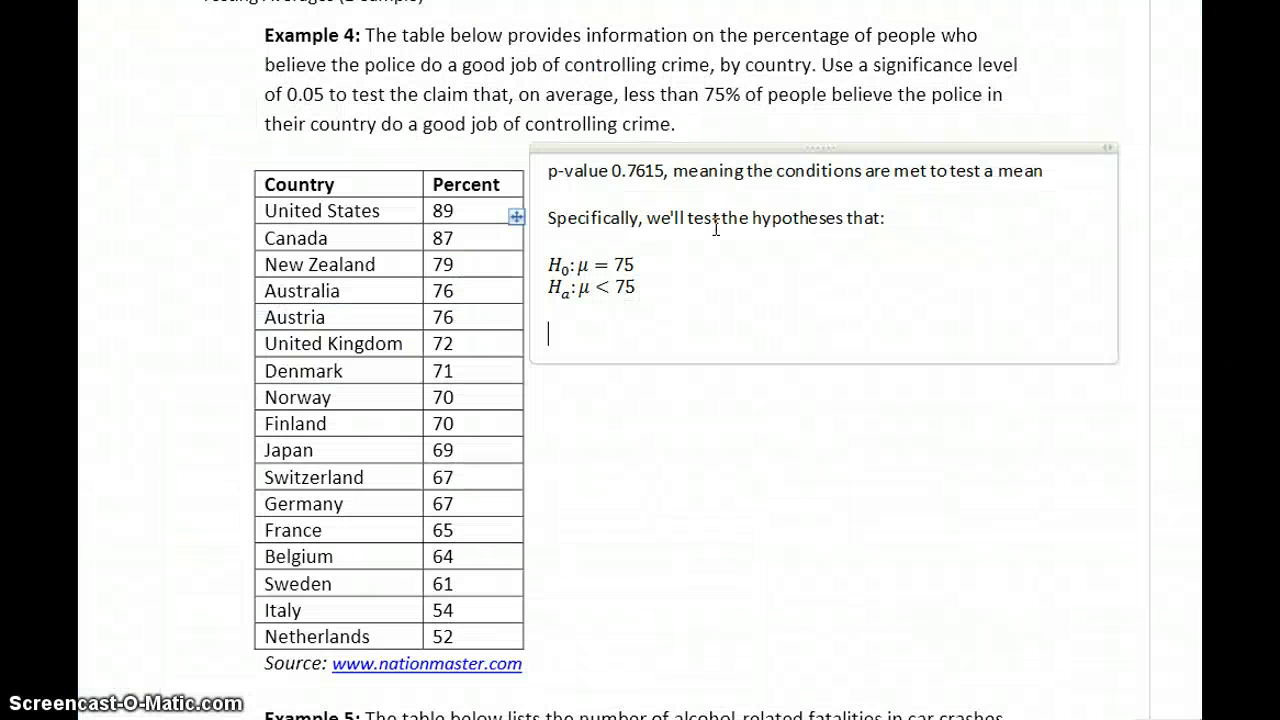
text(The p-value )
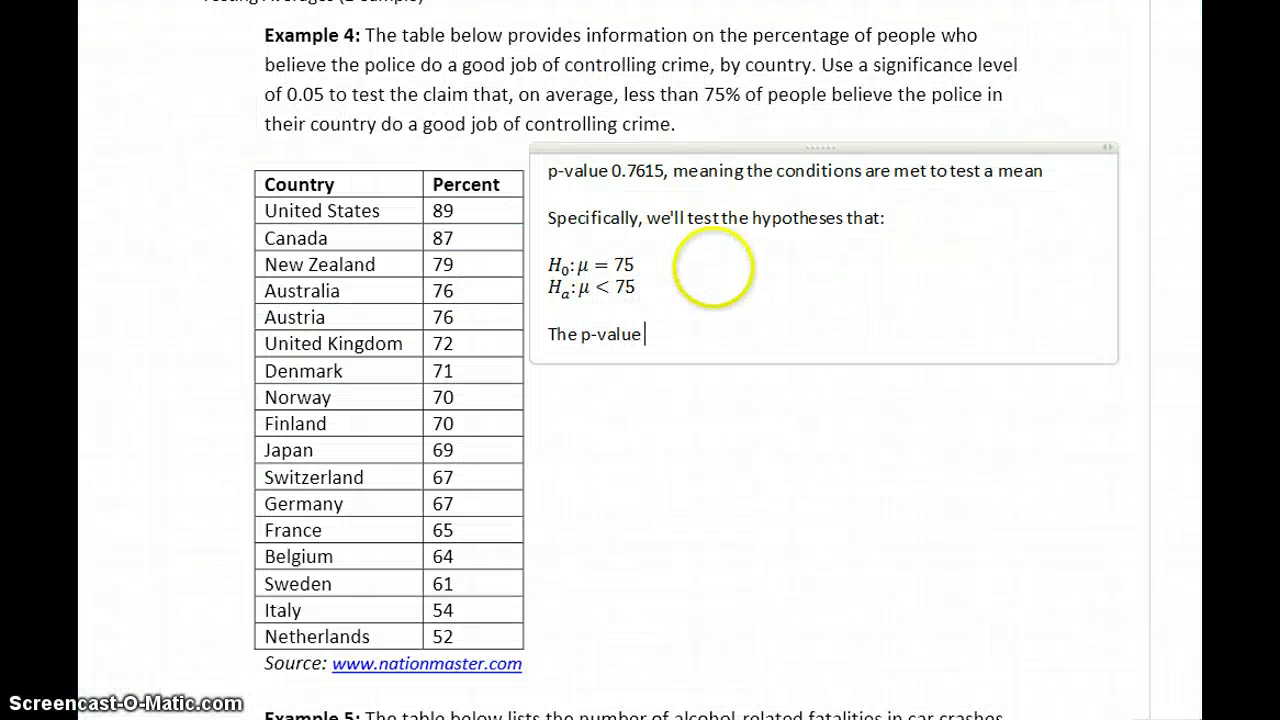
text(is 0.25)
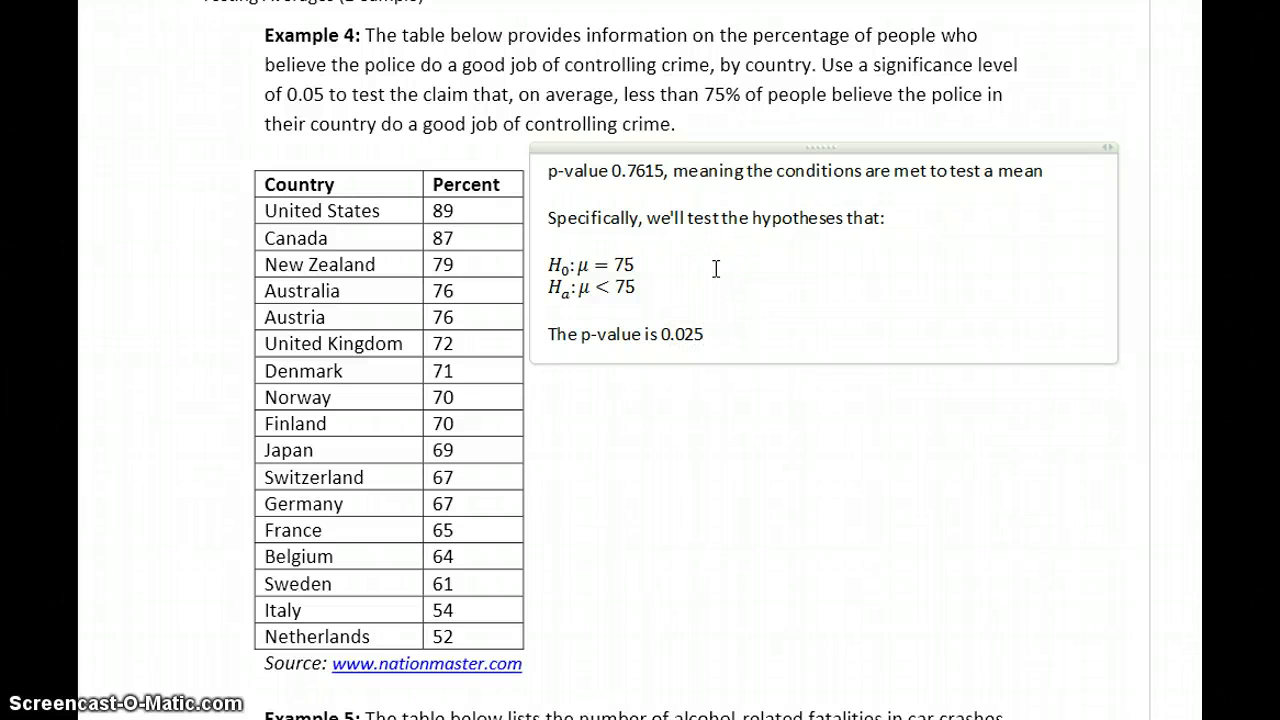
text( <=\alpha )
text(=)
text(0.05)
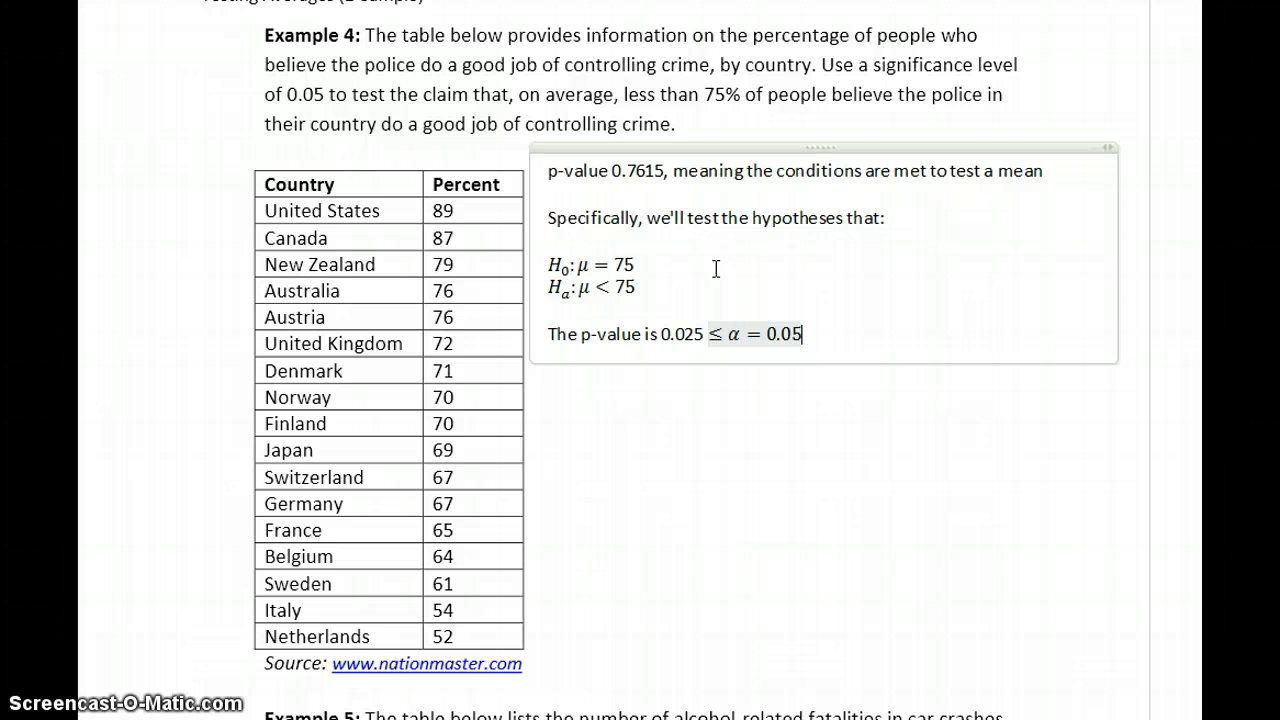
key(Right)
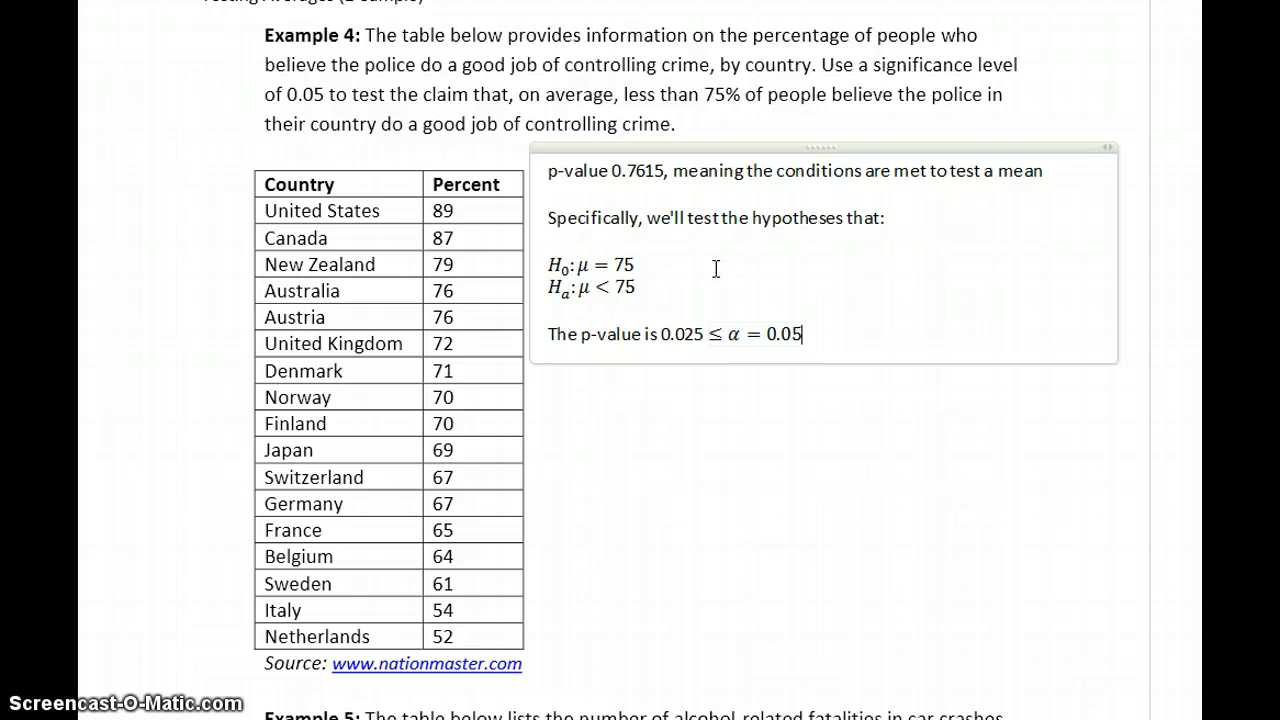
text(so we reject)
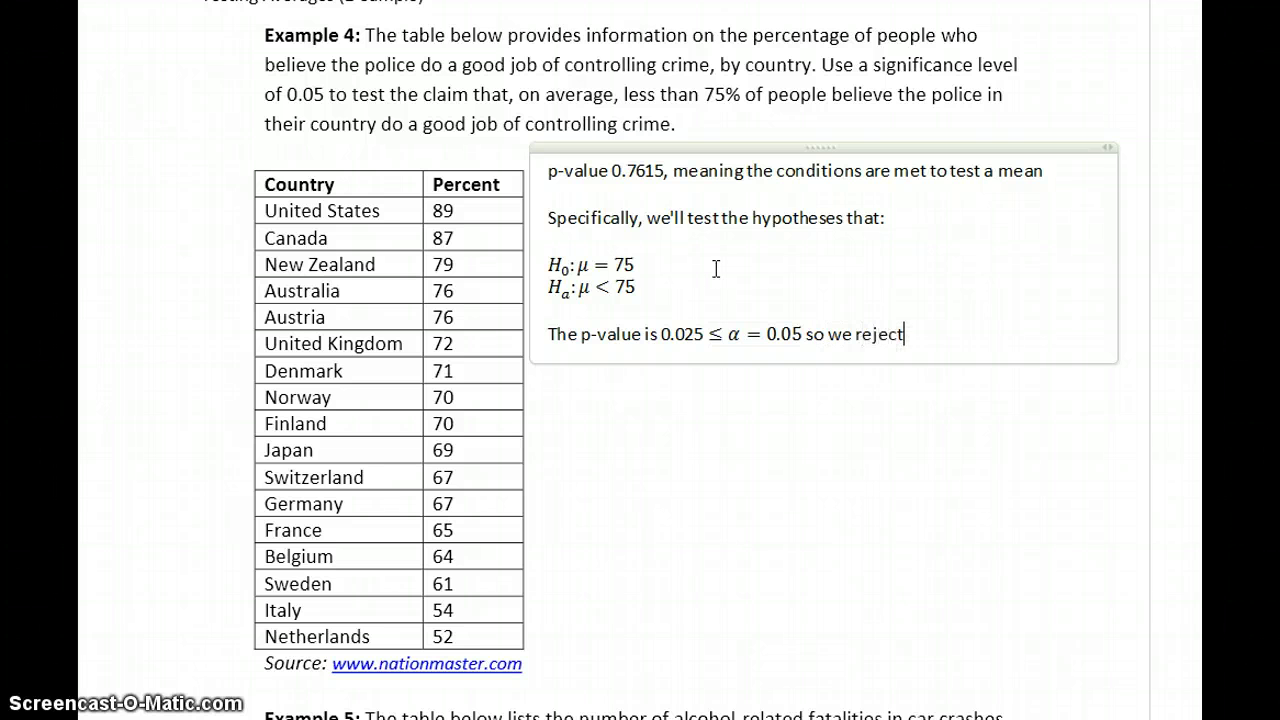
text( the)
key(BackSpace)
key(BackSpace)
key(alt+equal)
text(H_0  and conclude that)
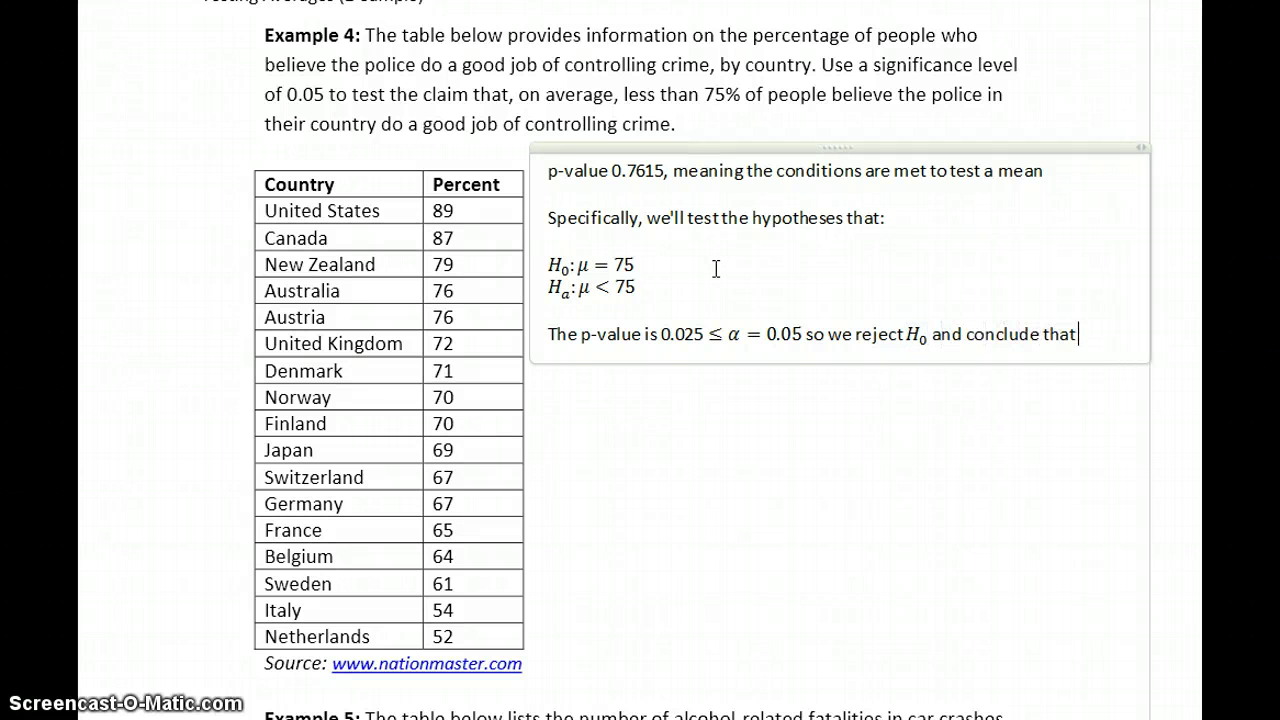
key(alt+equal)
text(\mu)
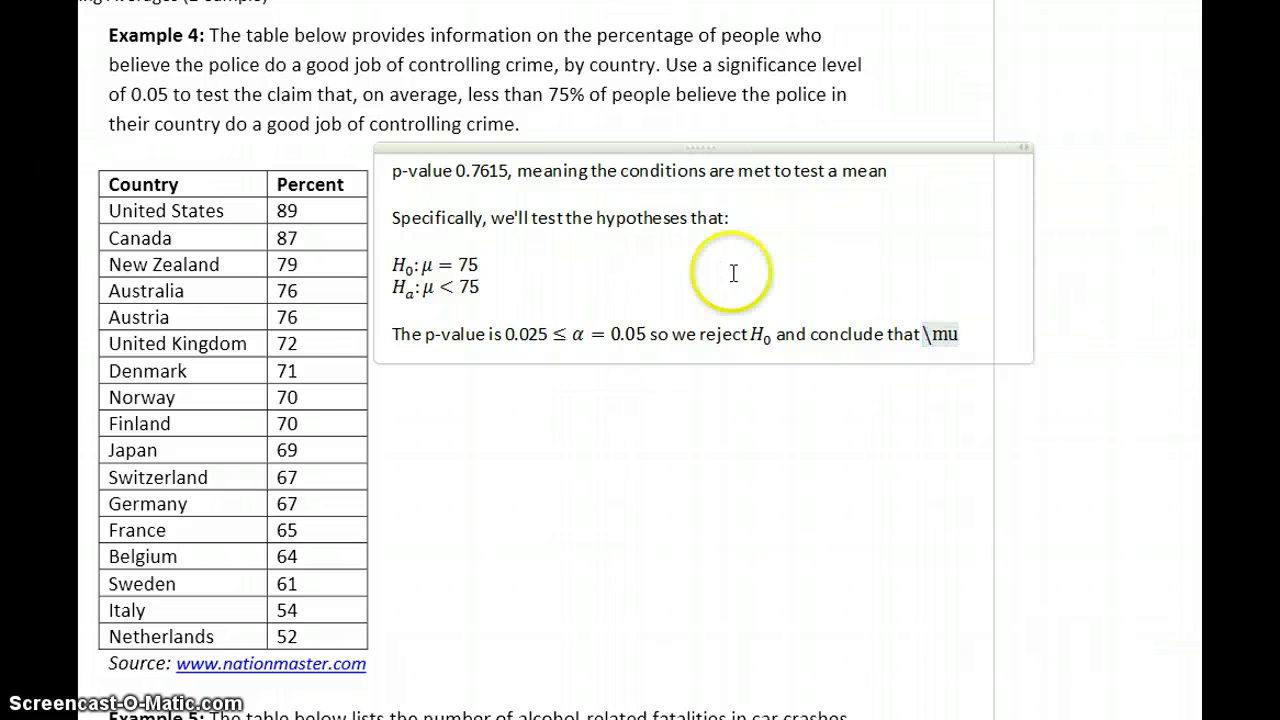
text( =)
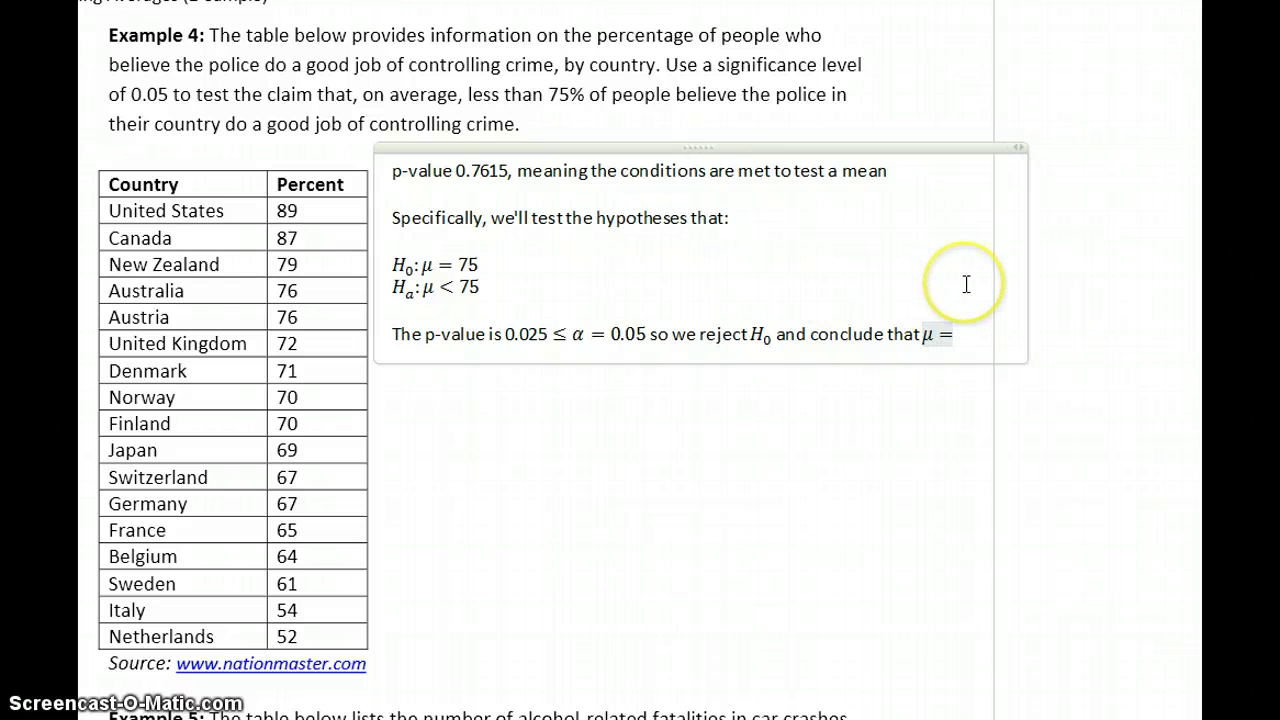
text(75)
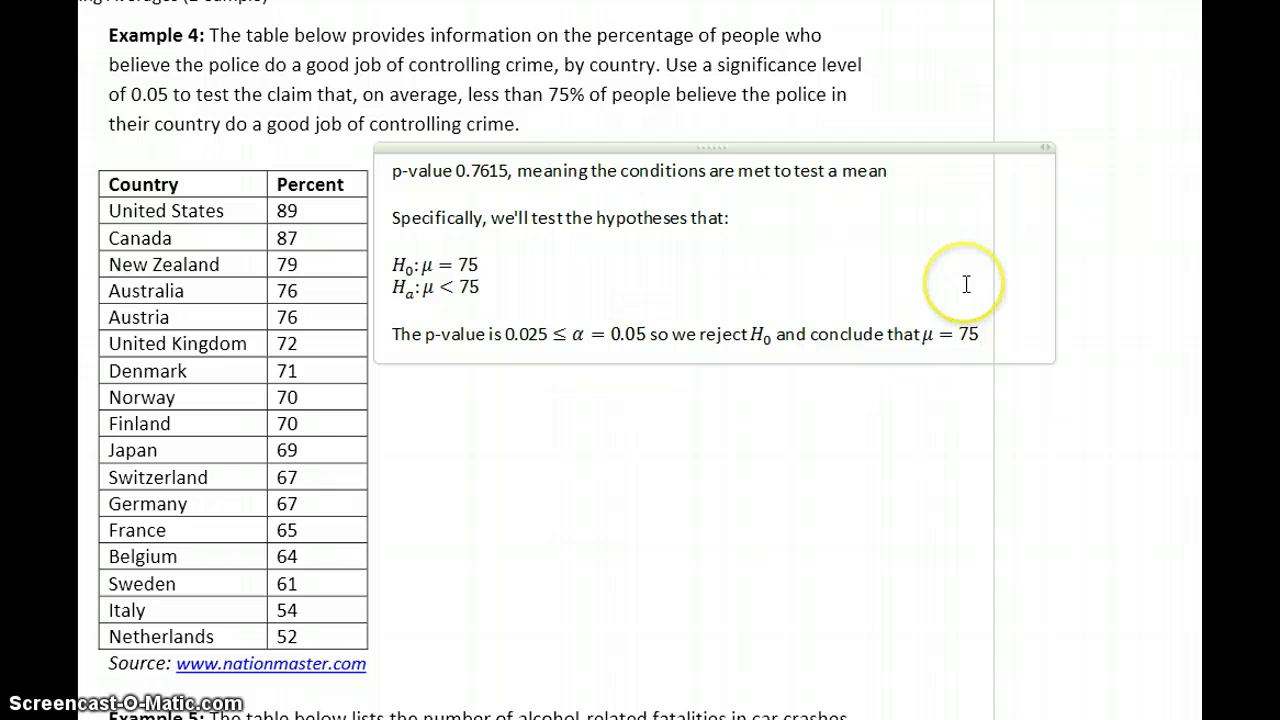
text(.)
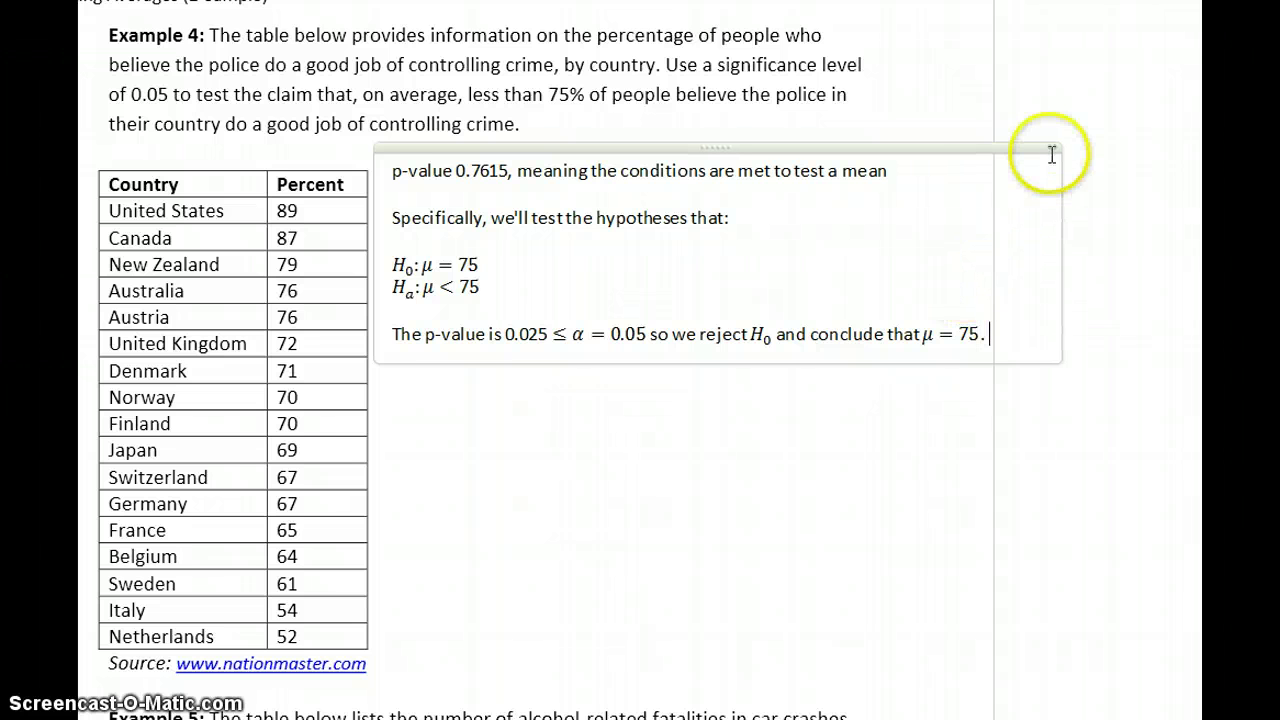
drag(1055, 148, 980, 156)
Conclude there's sufficient evidence that under 75% think their police control crime well; 'The claim is supported.'
key(Return)
text(The)
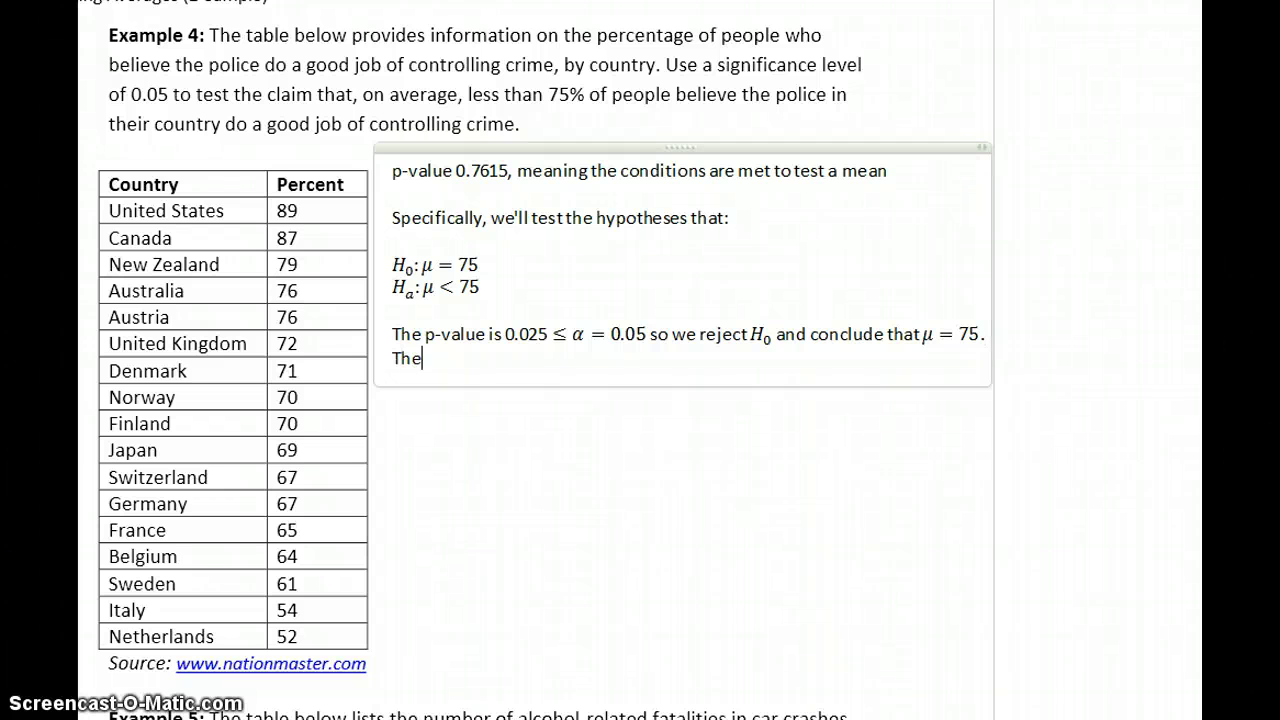
text(re is sufficient ev)
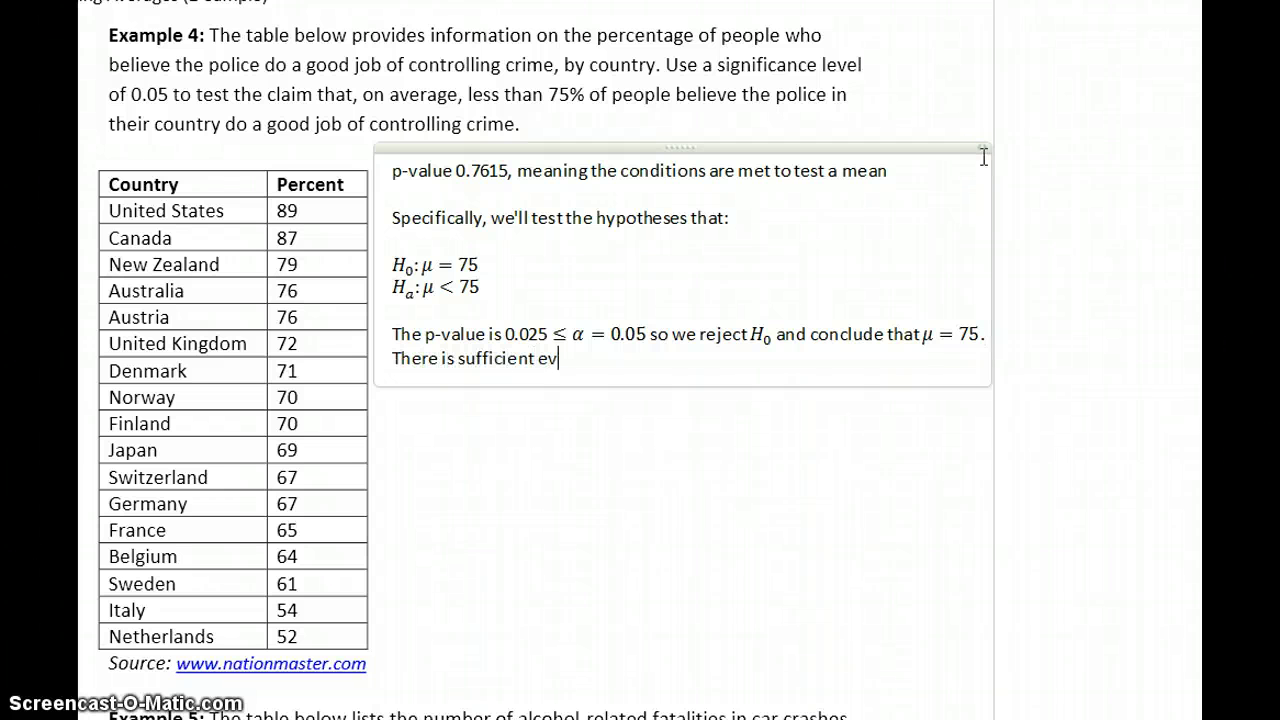
text(idence to conclude that)
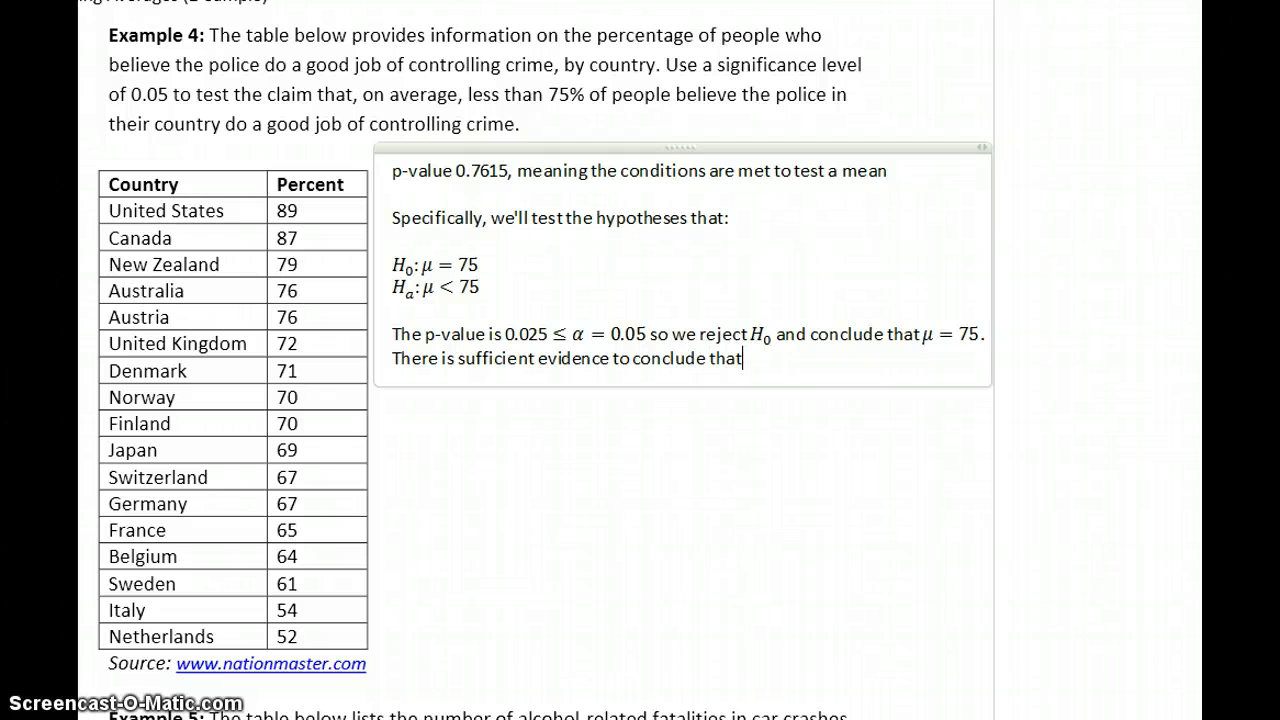
text(, on aveage,)
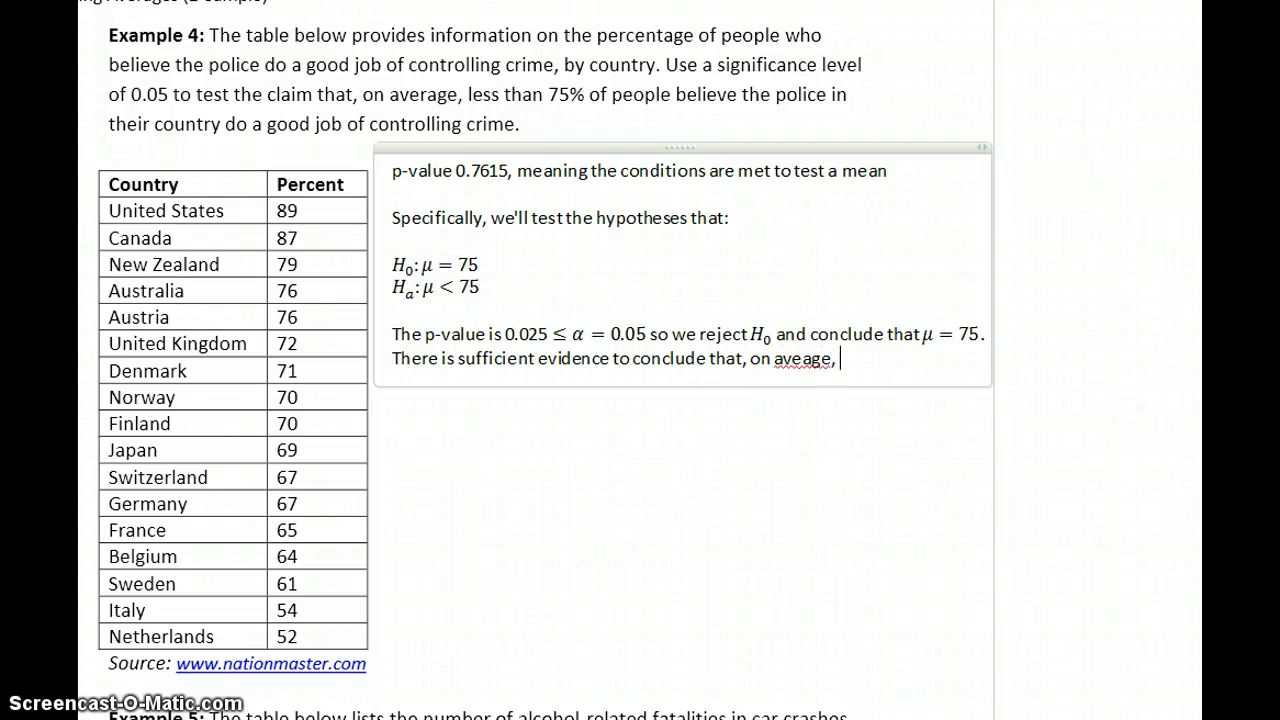
key(BackSpace)
key(BackSpace)
key(BackSpace)
text(rage, less than )
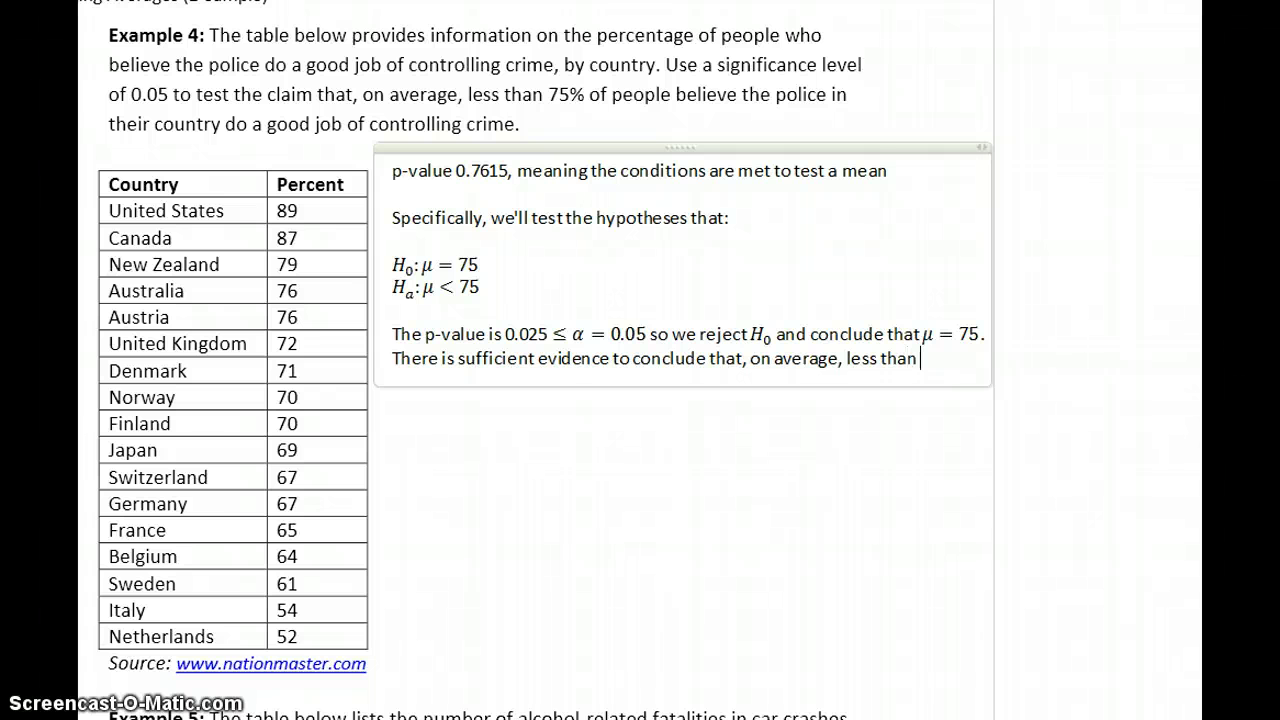
text(75% of p)
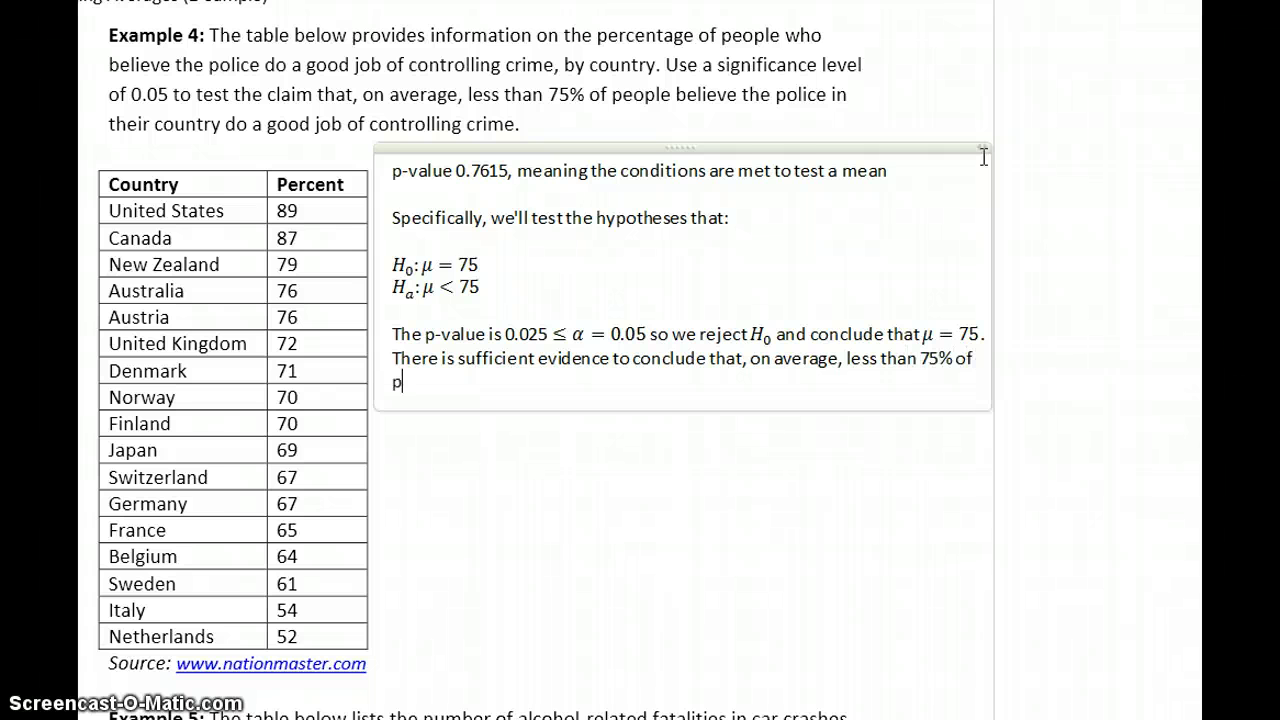
text(eople believe polic)
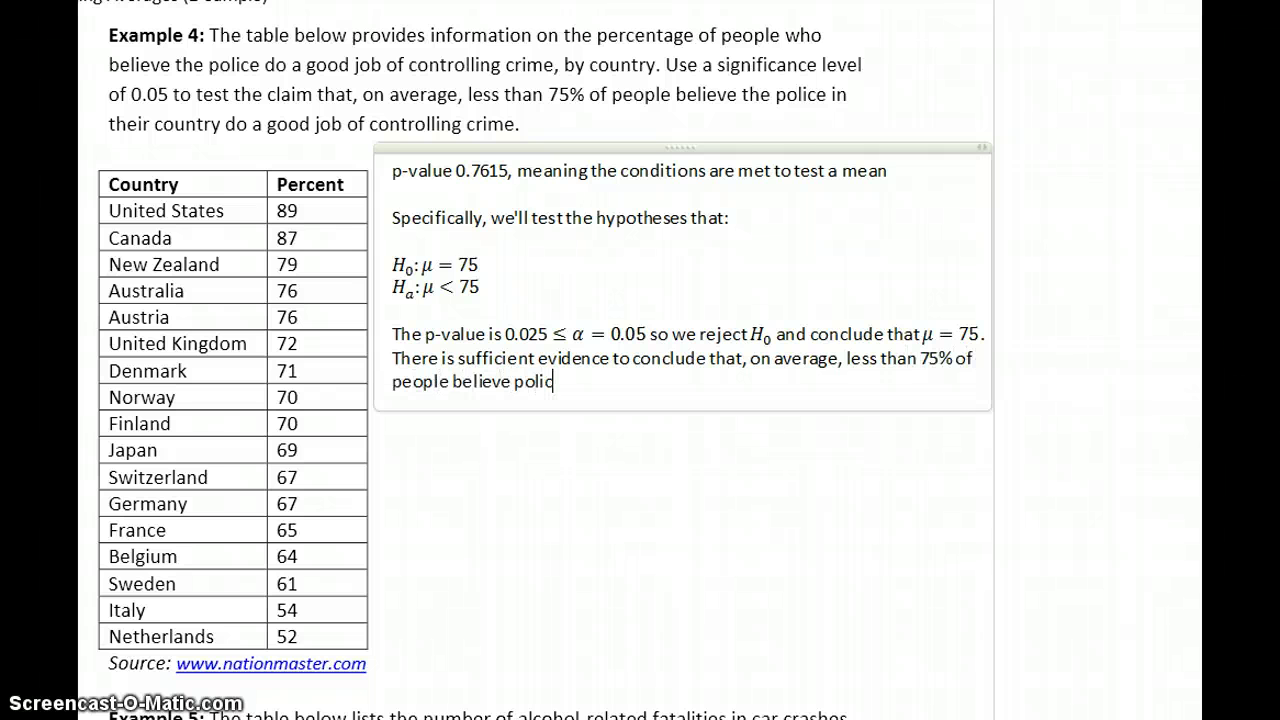
text(e in their coun)
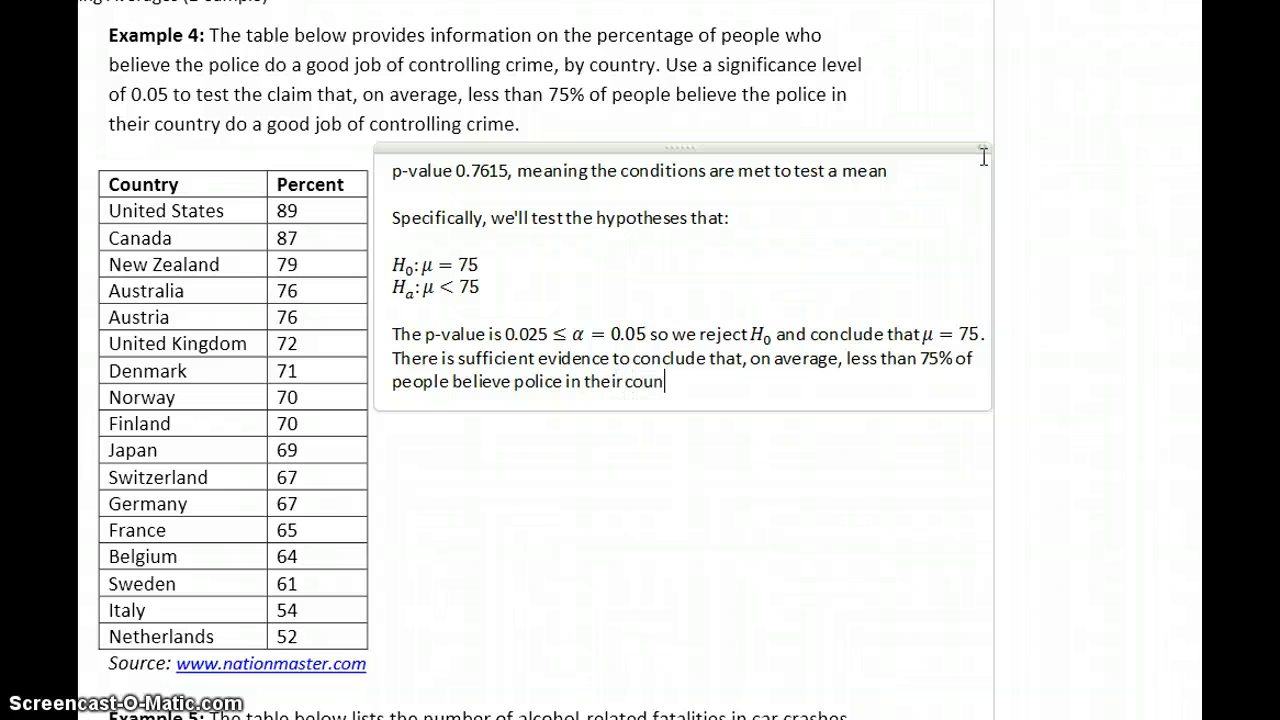
text(try do a good jo)
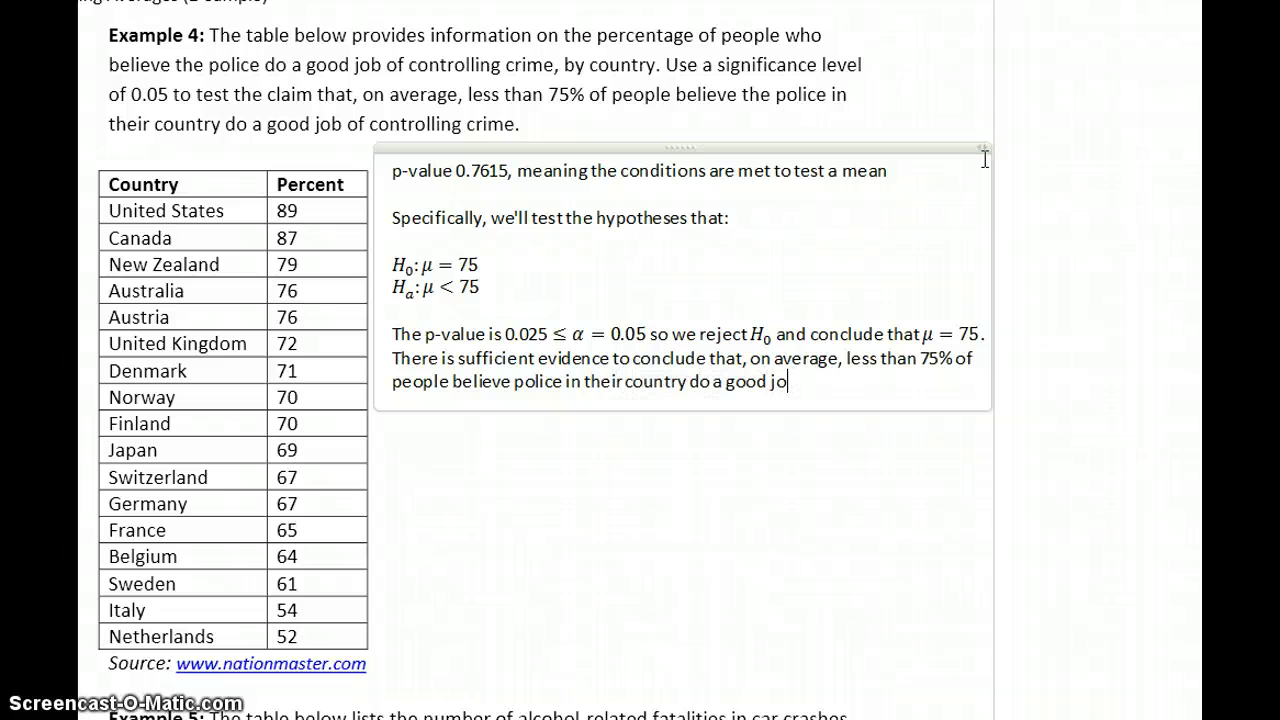
text(b of control)
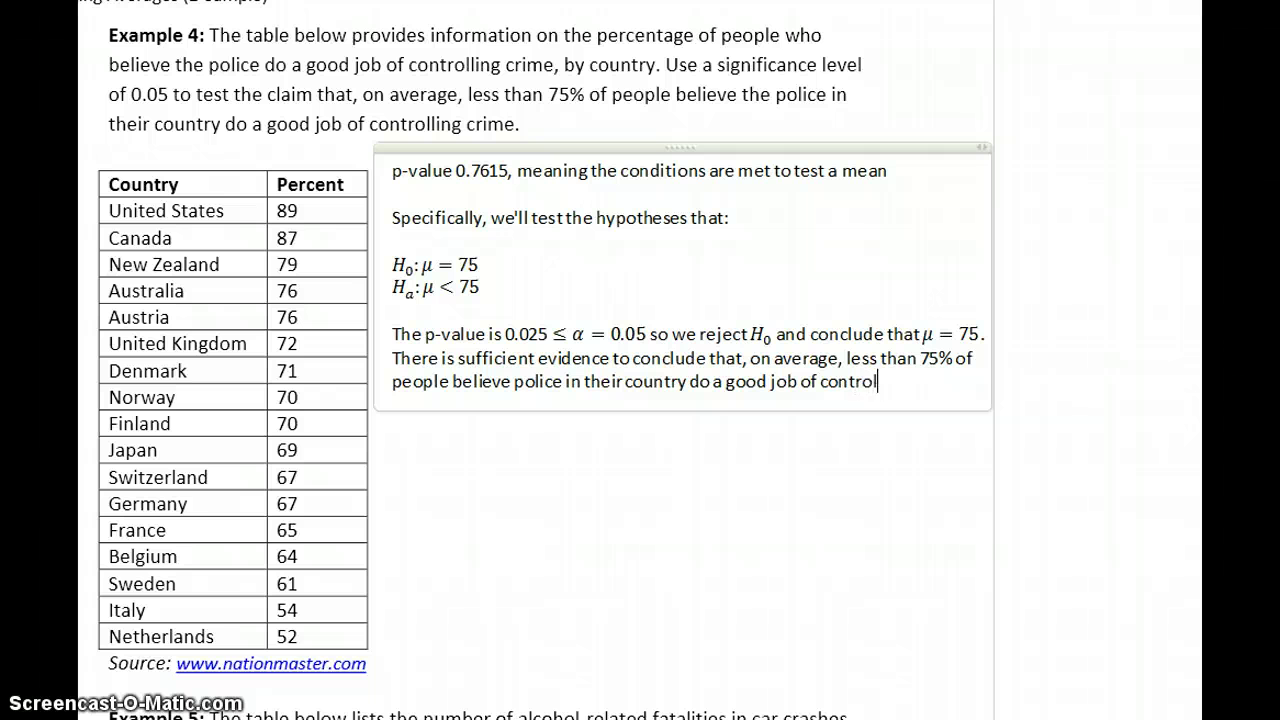
text(ling crime.)
key(Return)
key(Return)
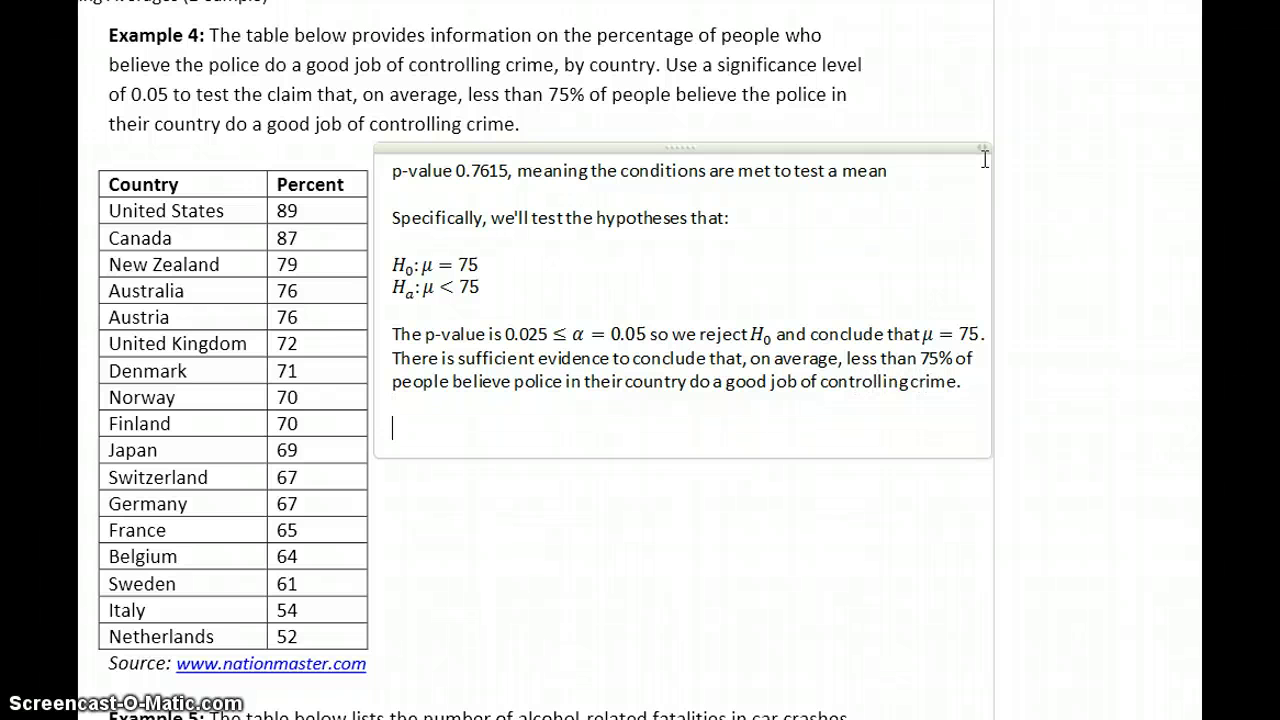
text(The claim is supported.)
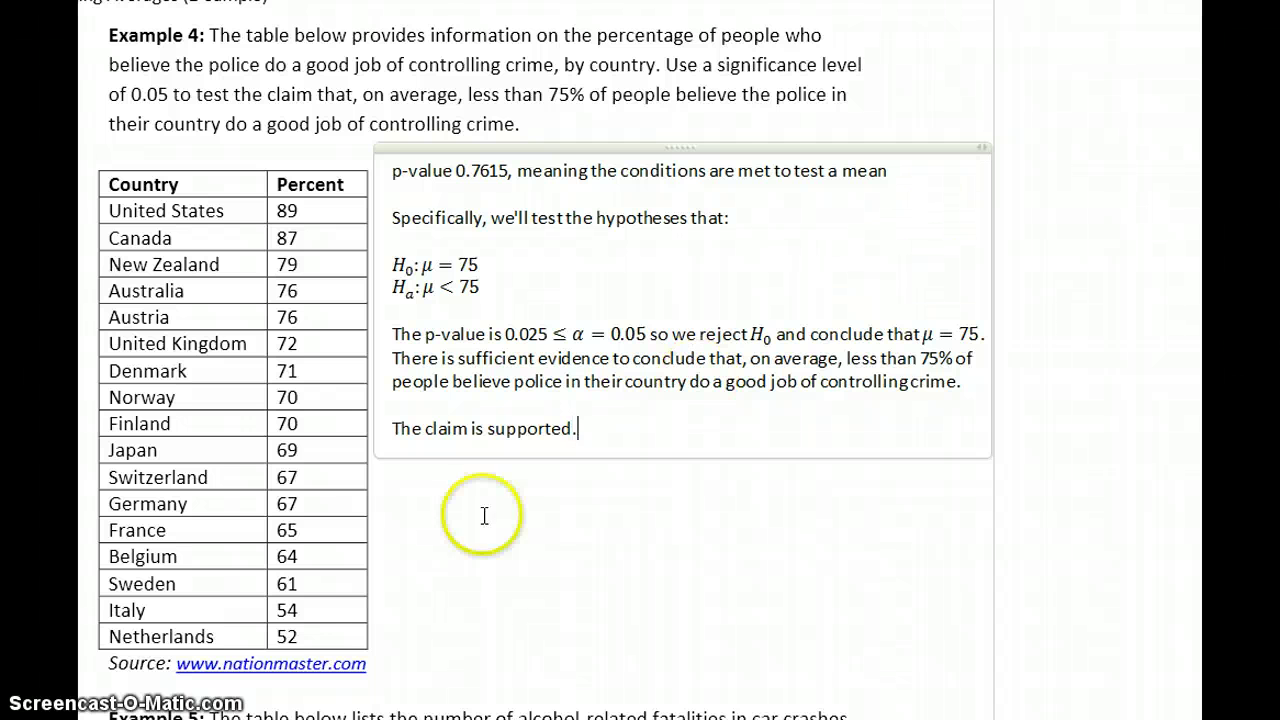
Under Example 5's source, note p-value = 0.0287 means means can't be tested, so test a median
scroll(540, 360, down, 6)
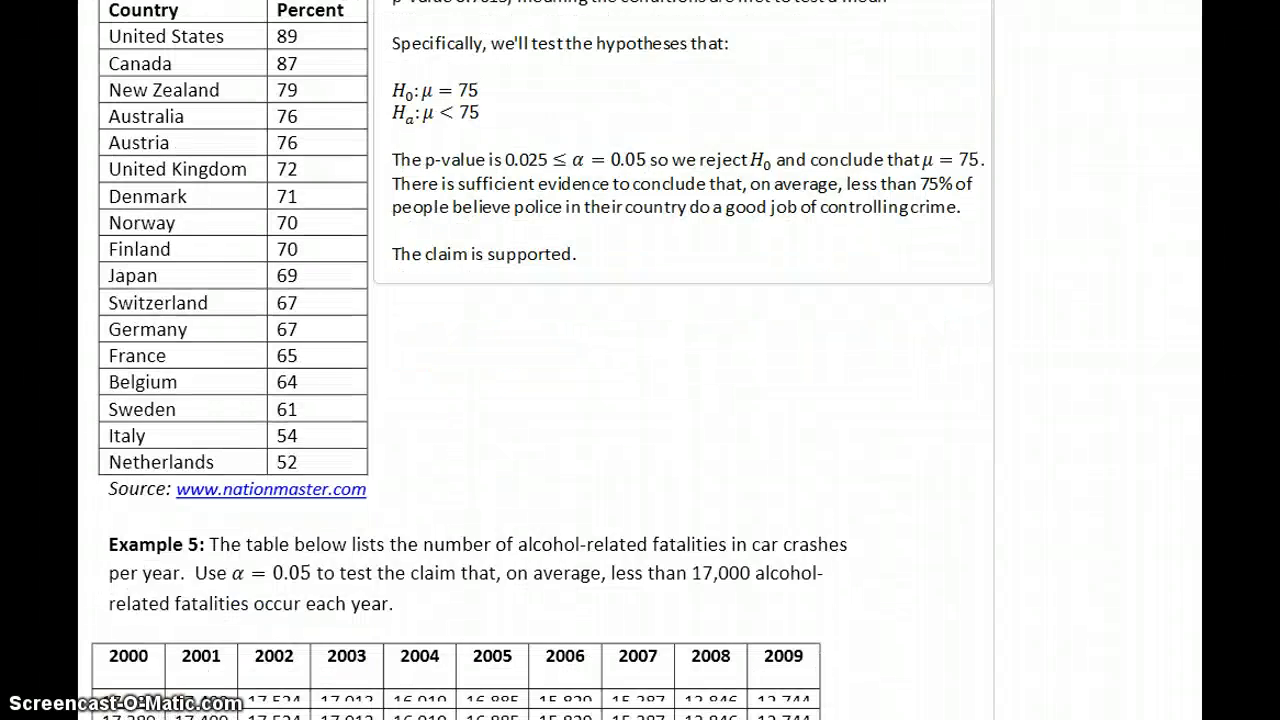
scroll(540, 360, down, 1)
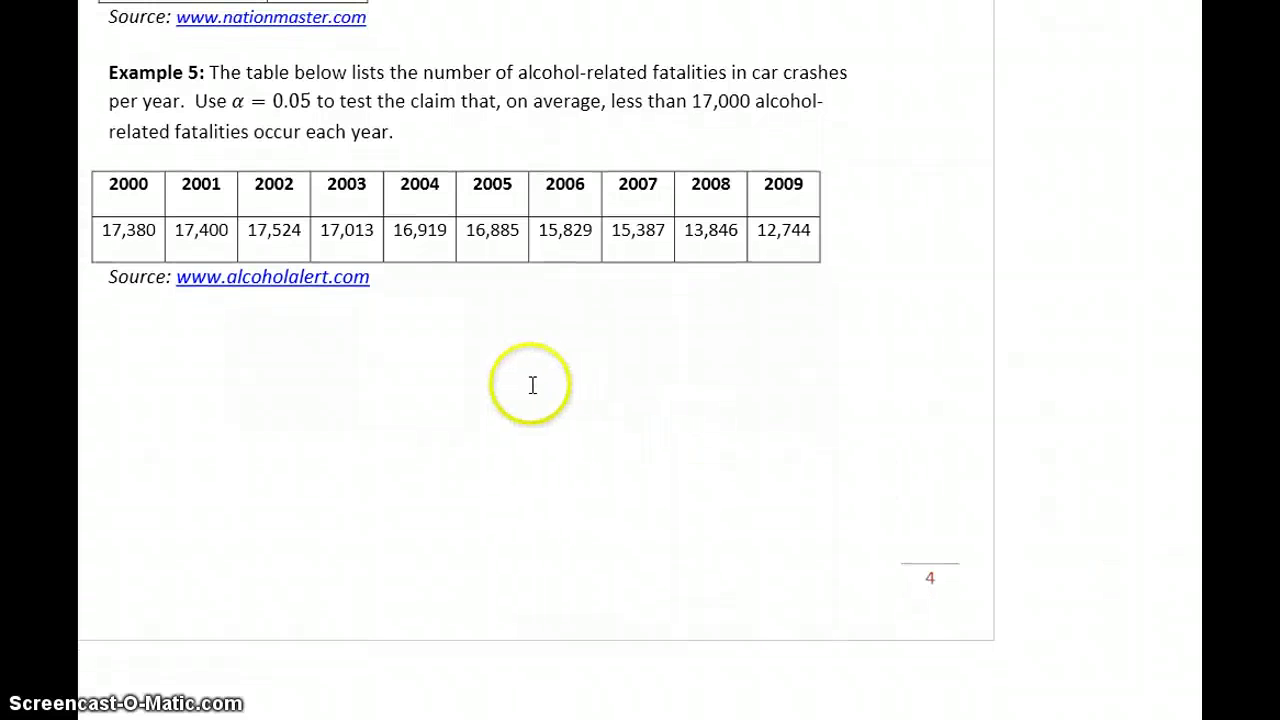
click(138, 329)
click(133, 328)
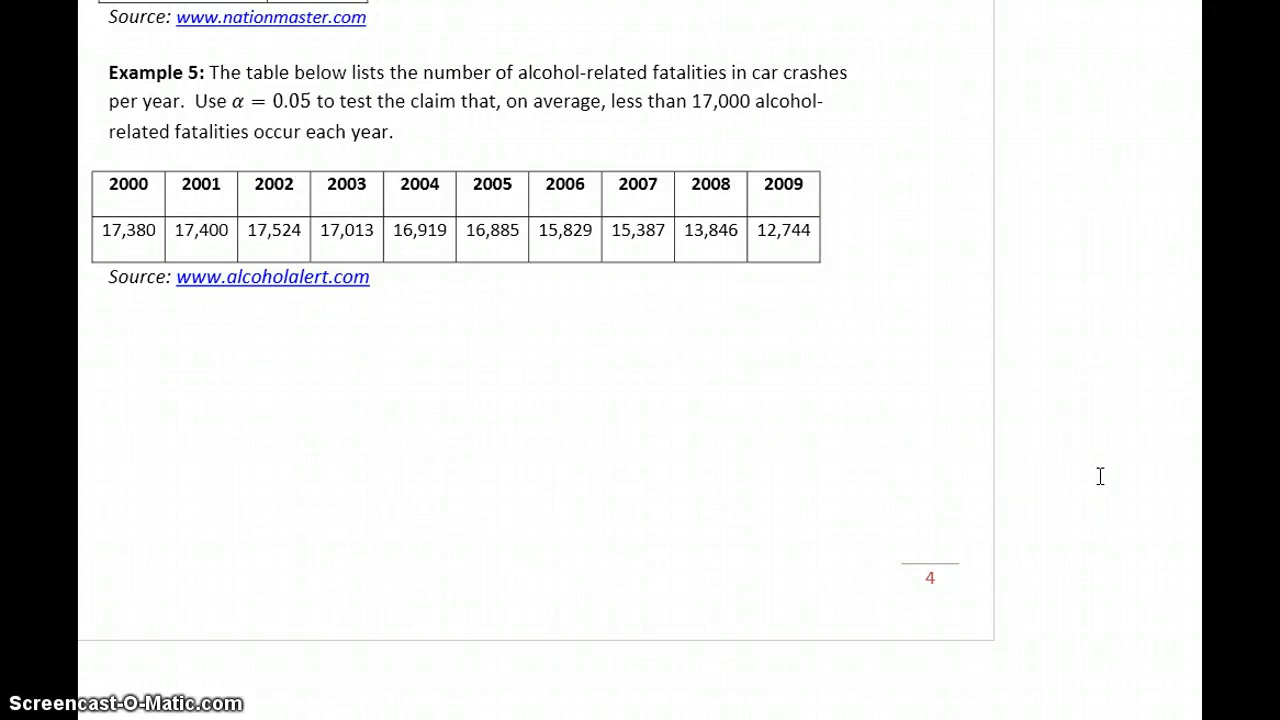
text(p-value )
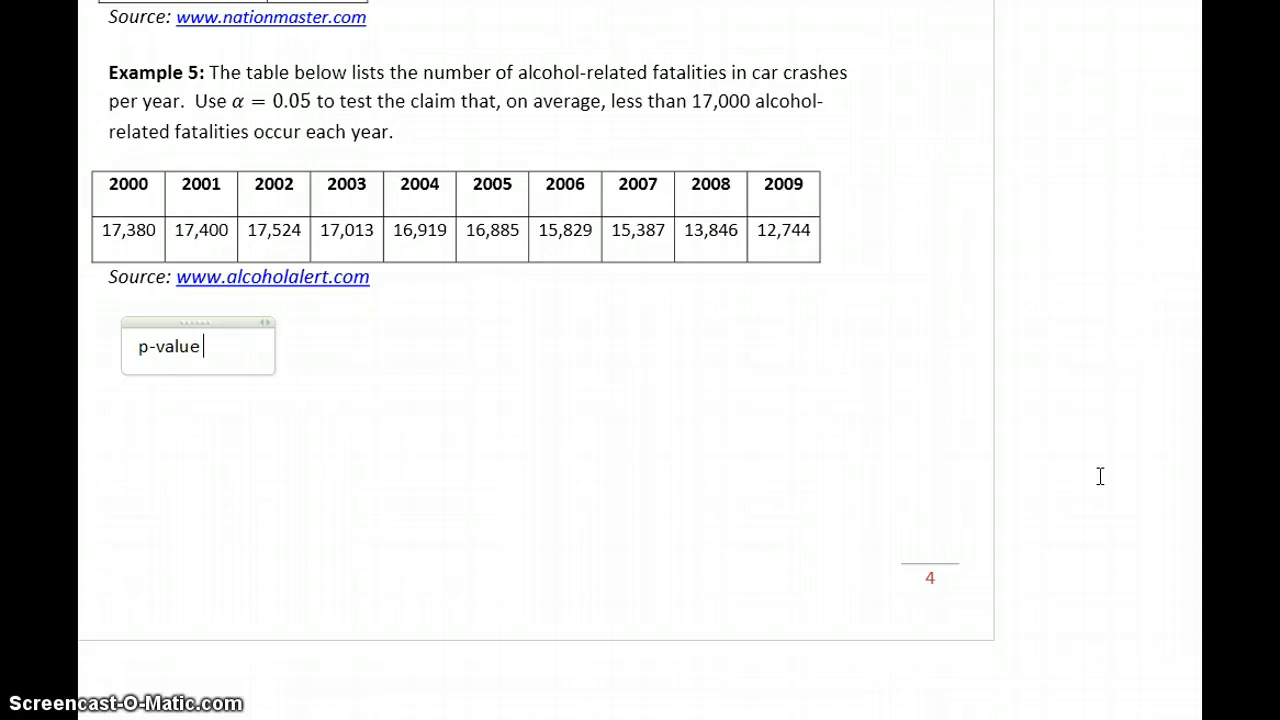
text(=0.02)
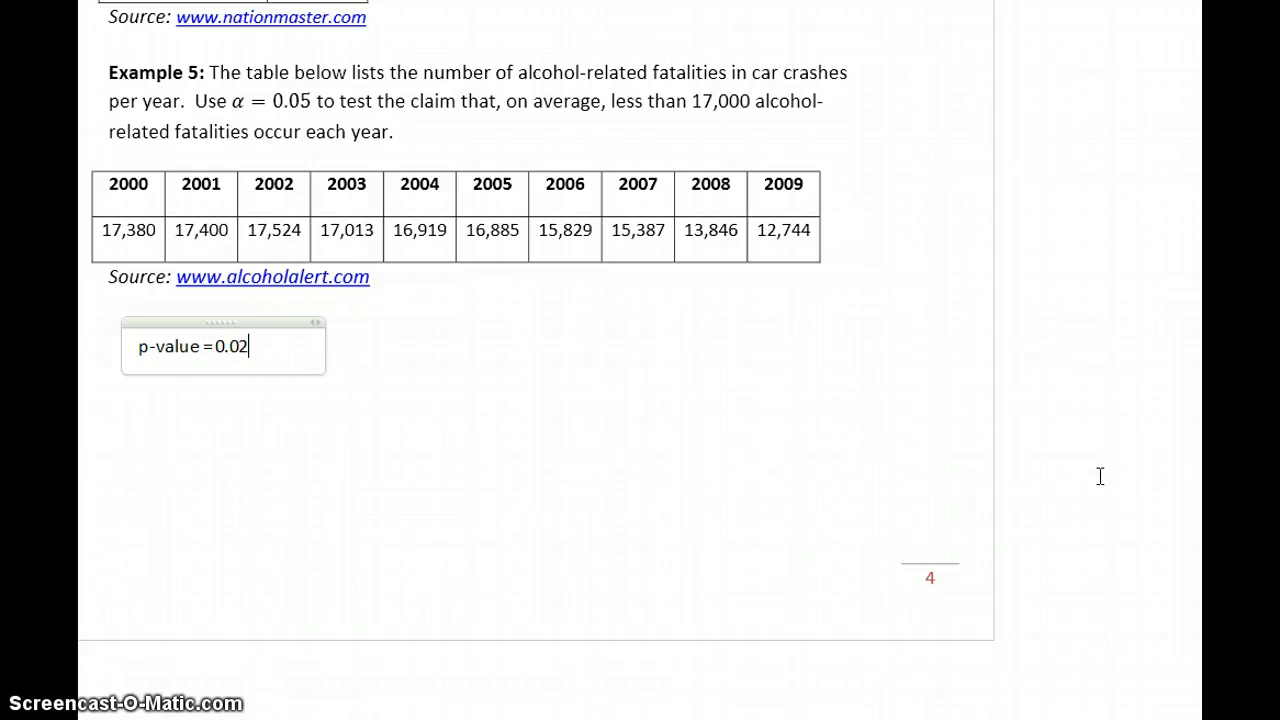
text(87, meaning)
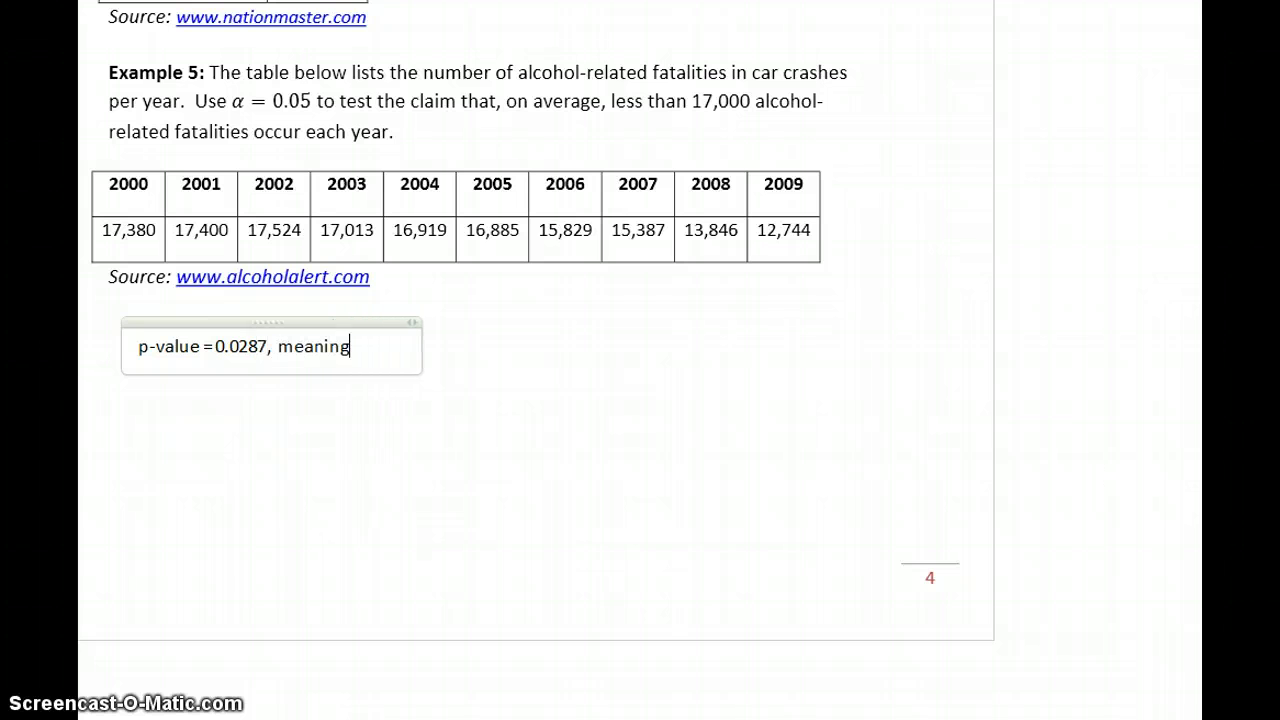
text( the conditions are )
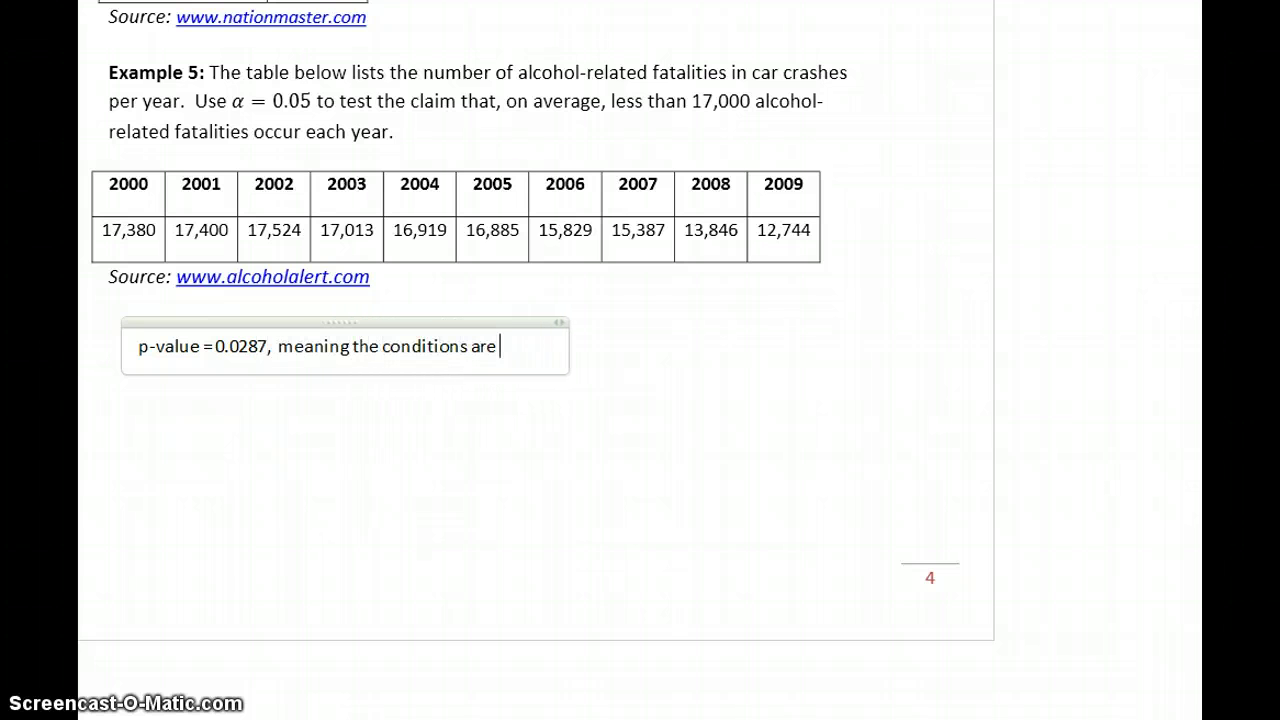
text(not to)
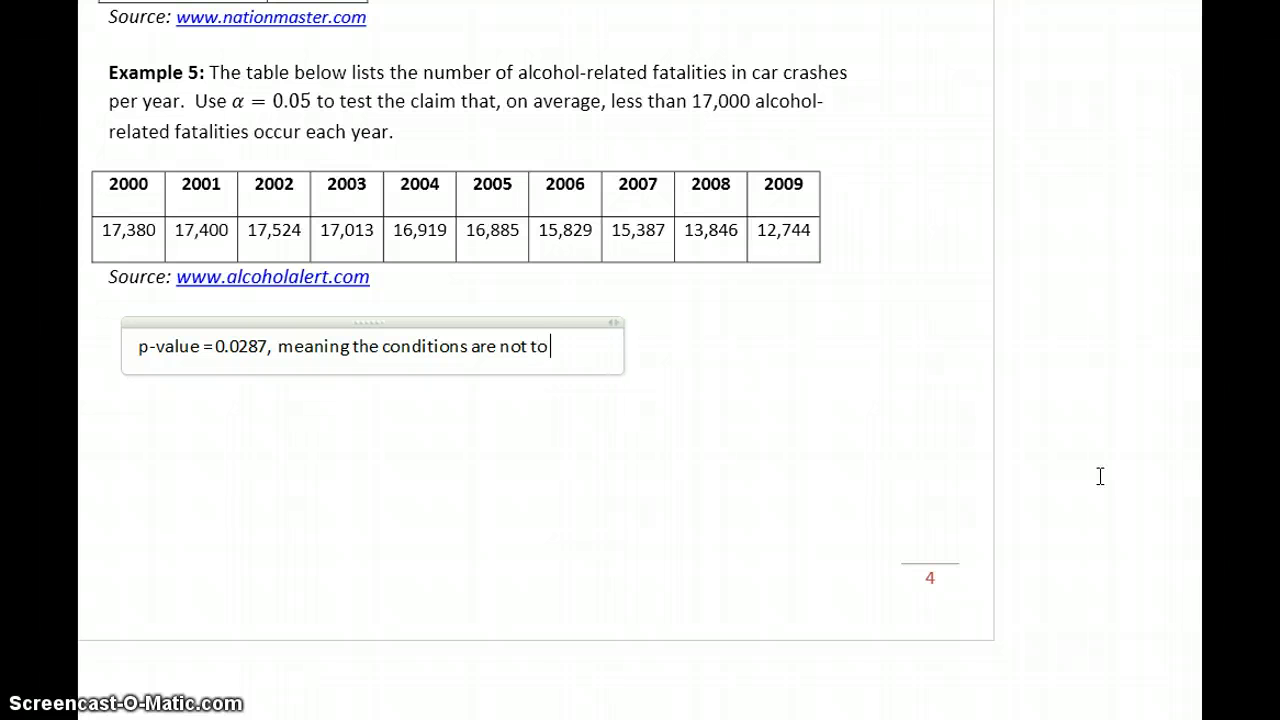
text( test means so we)
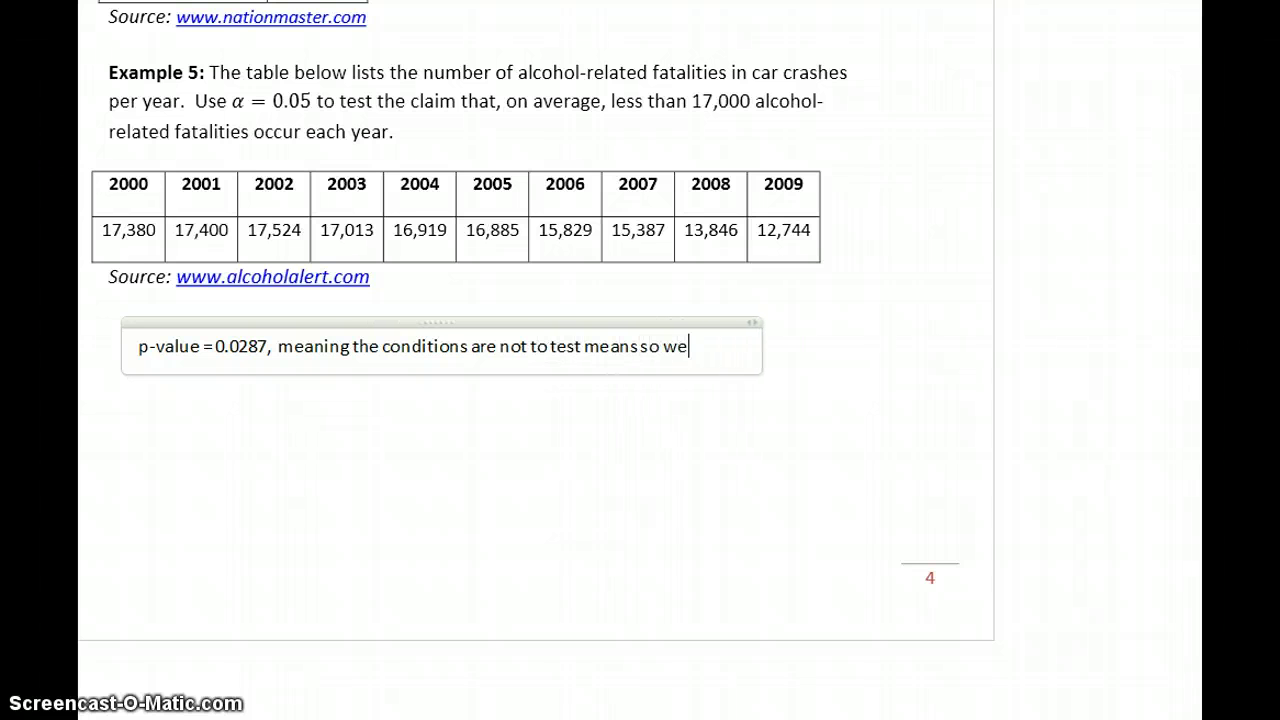
text( test a median)
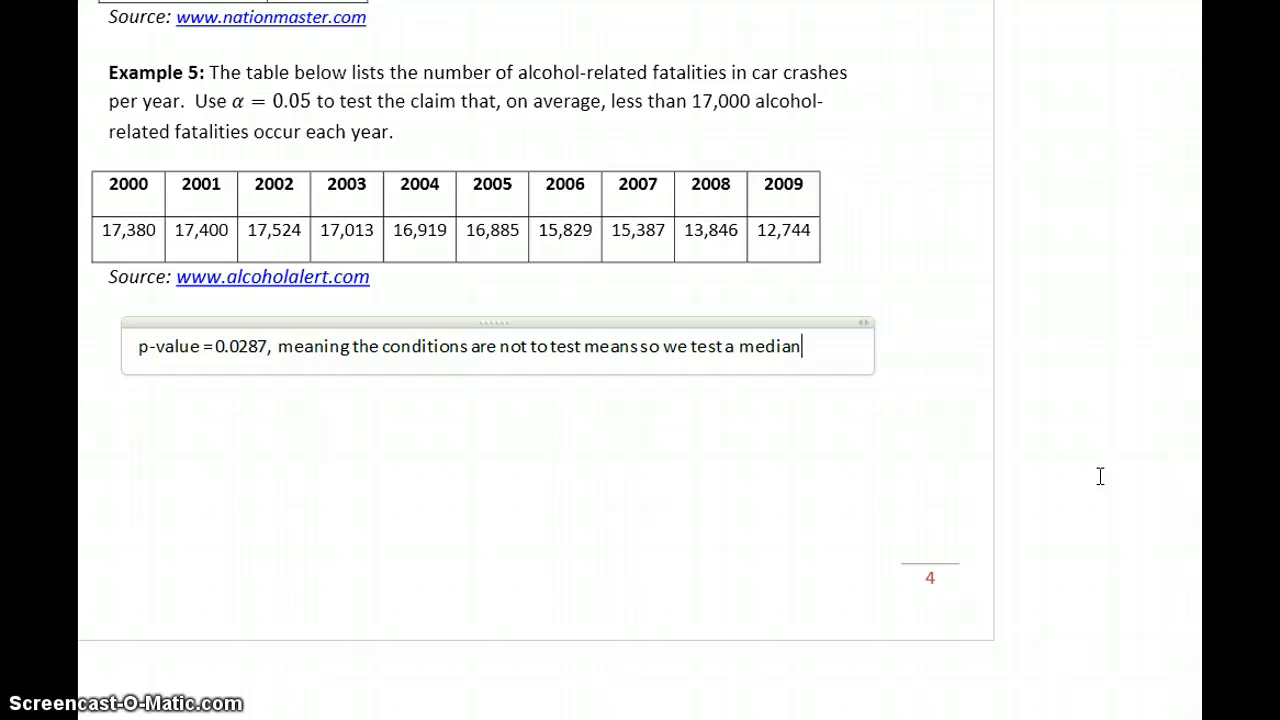
Add the line 'Specifically we'll test the hypotheses that:' to the Example 5 note
key(Return)
text(Spe)
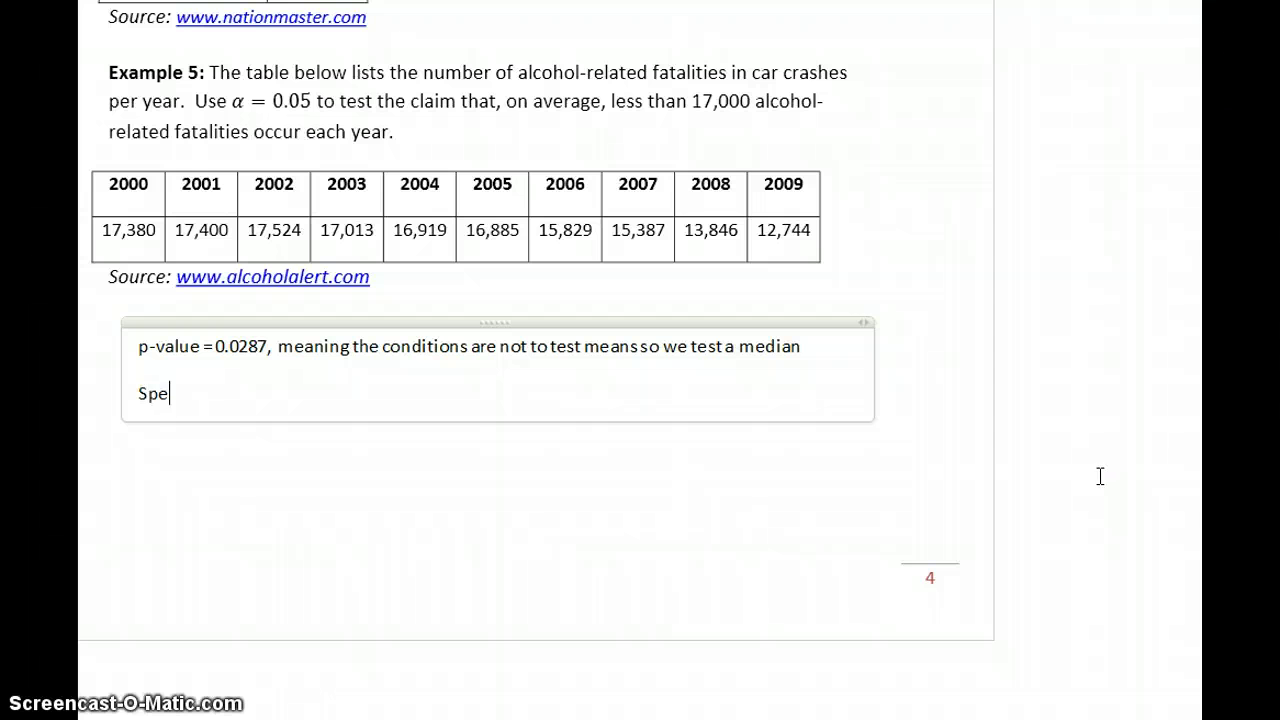
text(cifically we')
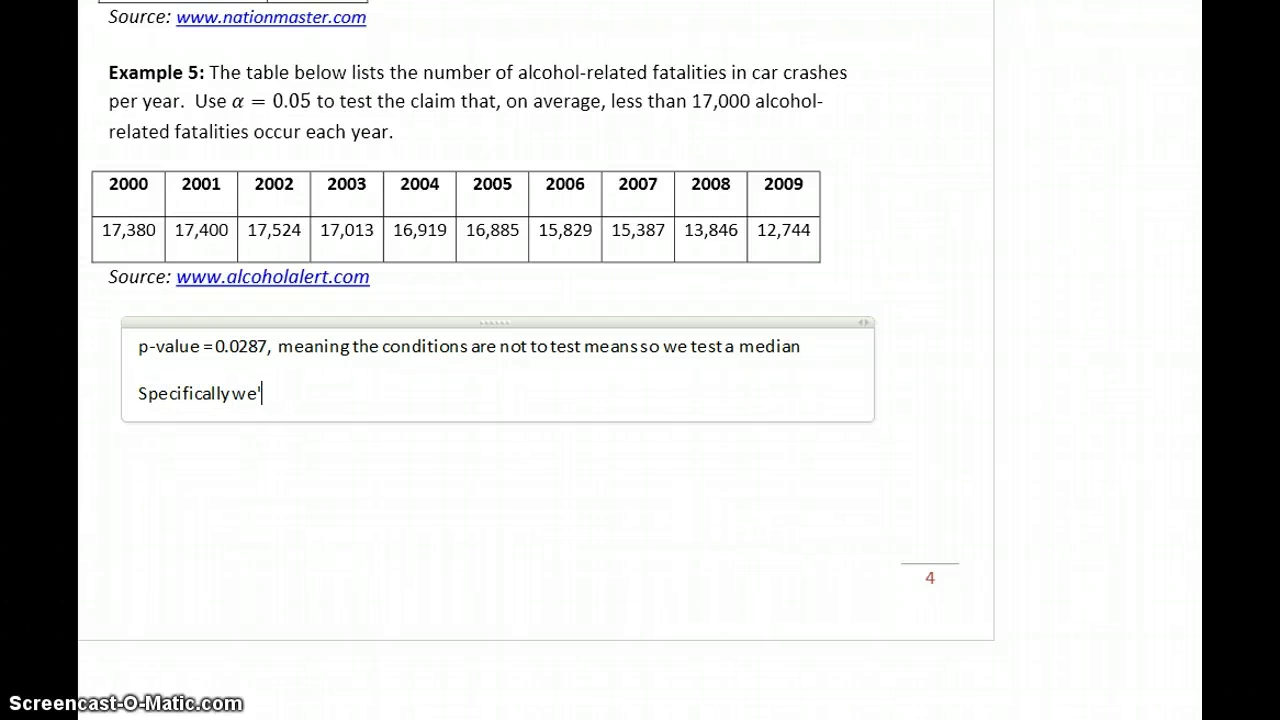
text(ll test the hypothe)
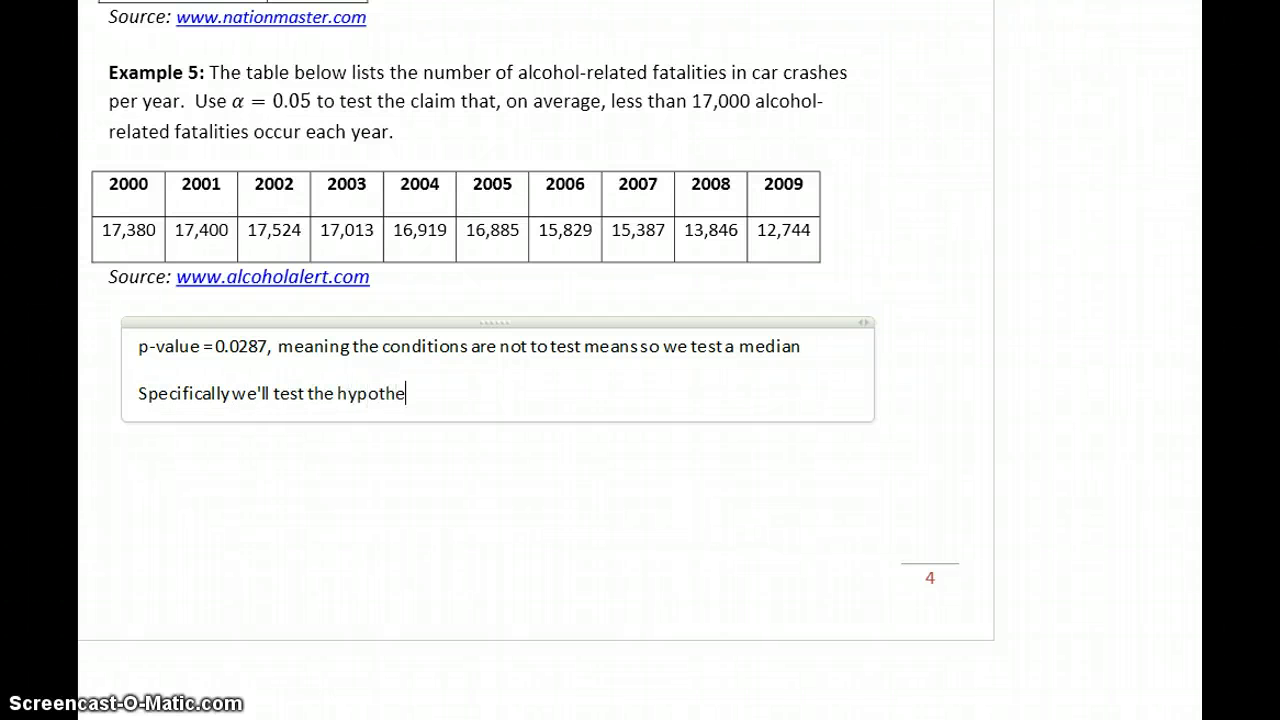
text(ses that:)
key(Return)
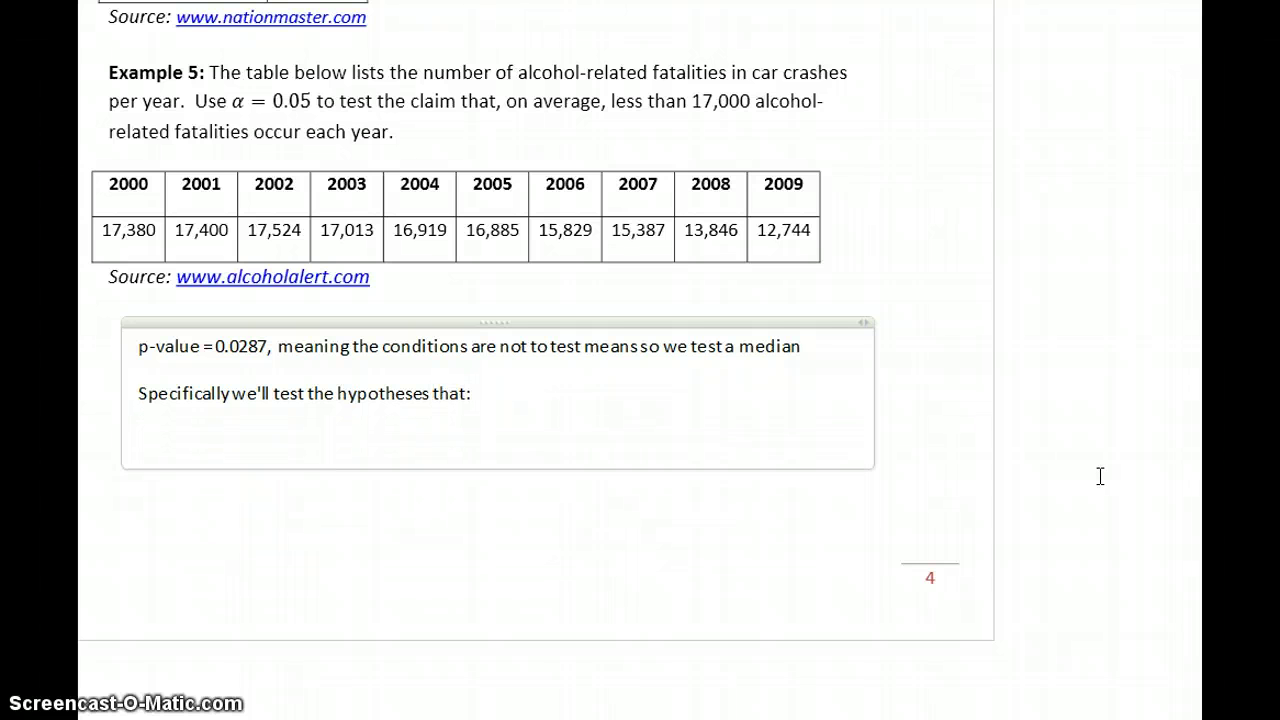
Insert the hypothesis equations H₀: m = 17000 and Hₐ: m < 17000 on separate lines
key(alt+equal)
text(H_0 )
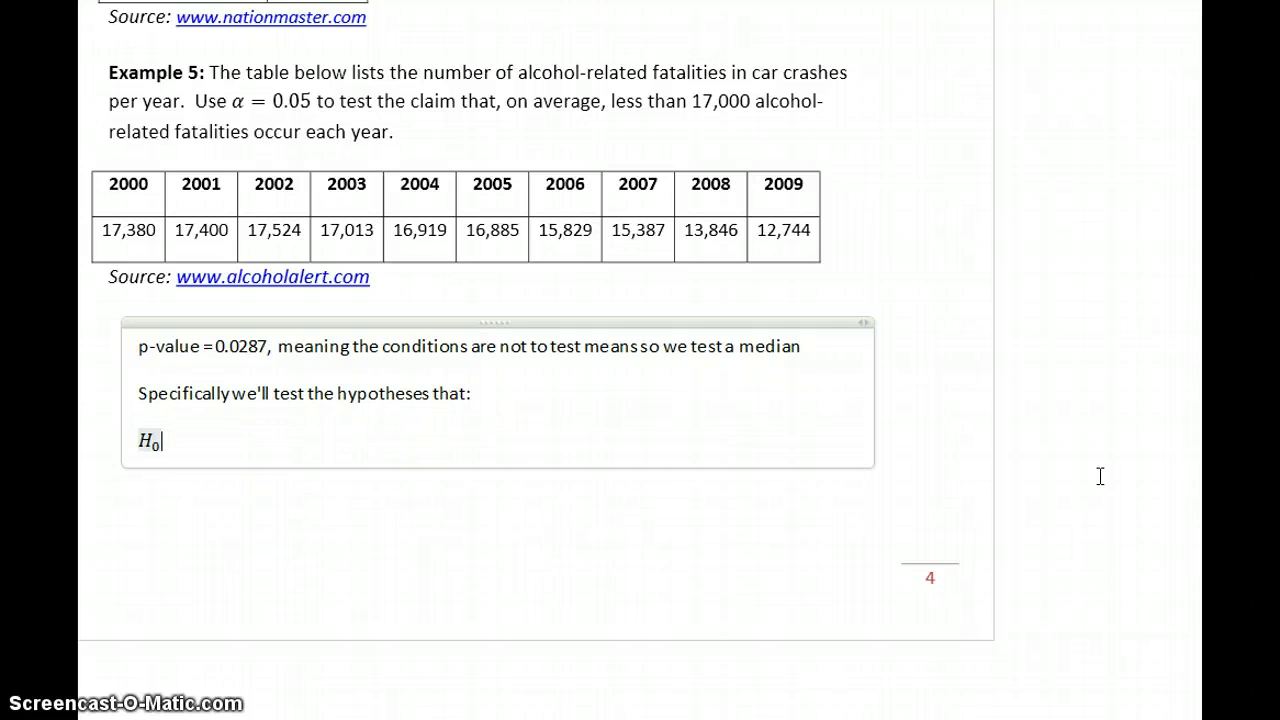
text(:m=)
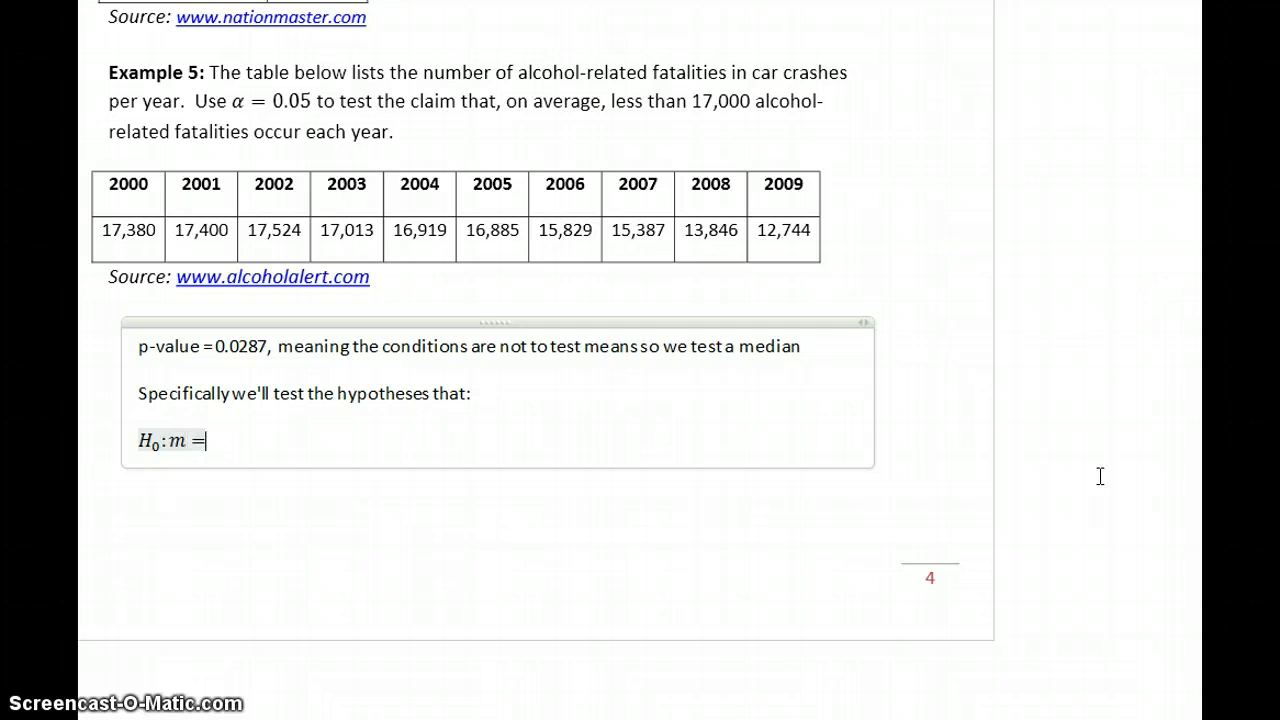
text(17000)
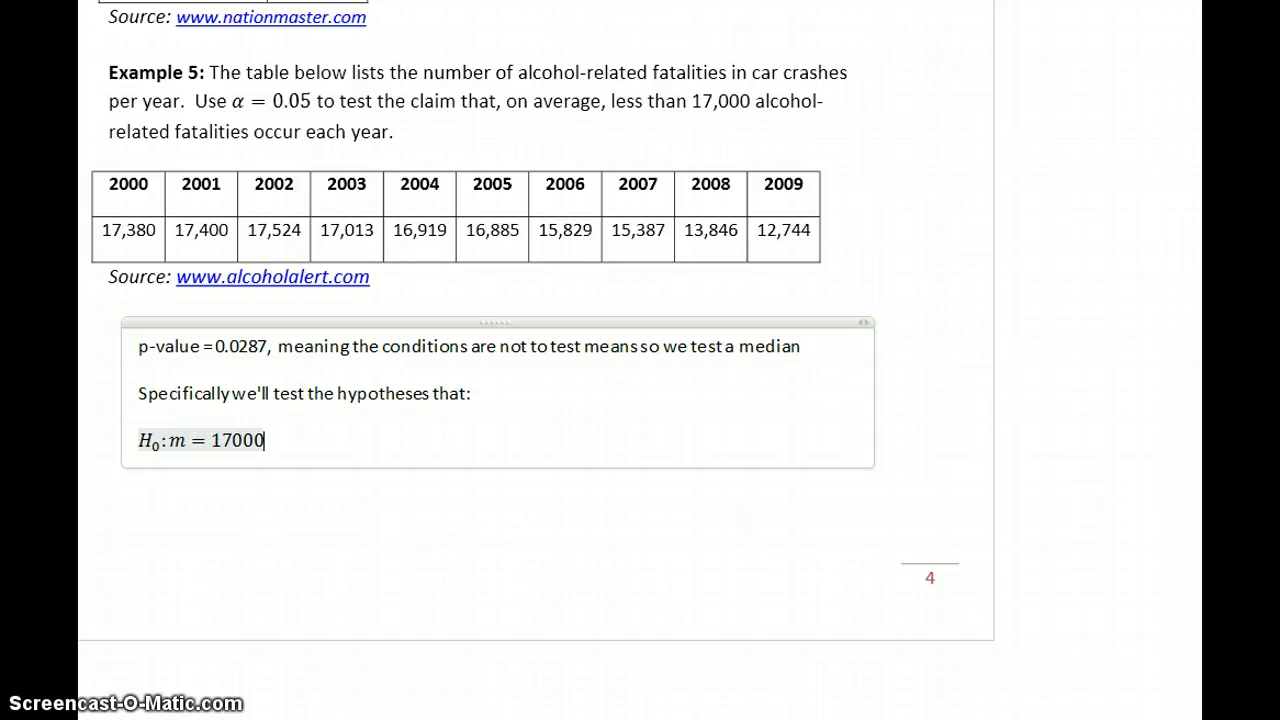
key(Return)
key(alt+equal)
text(H)
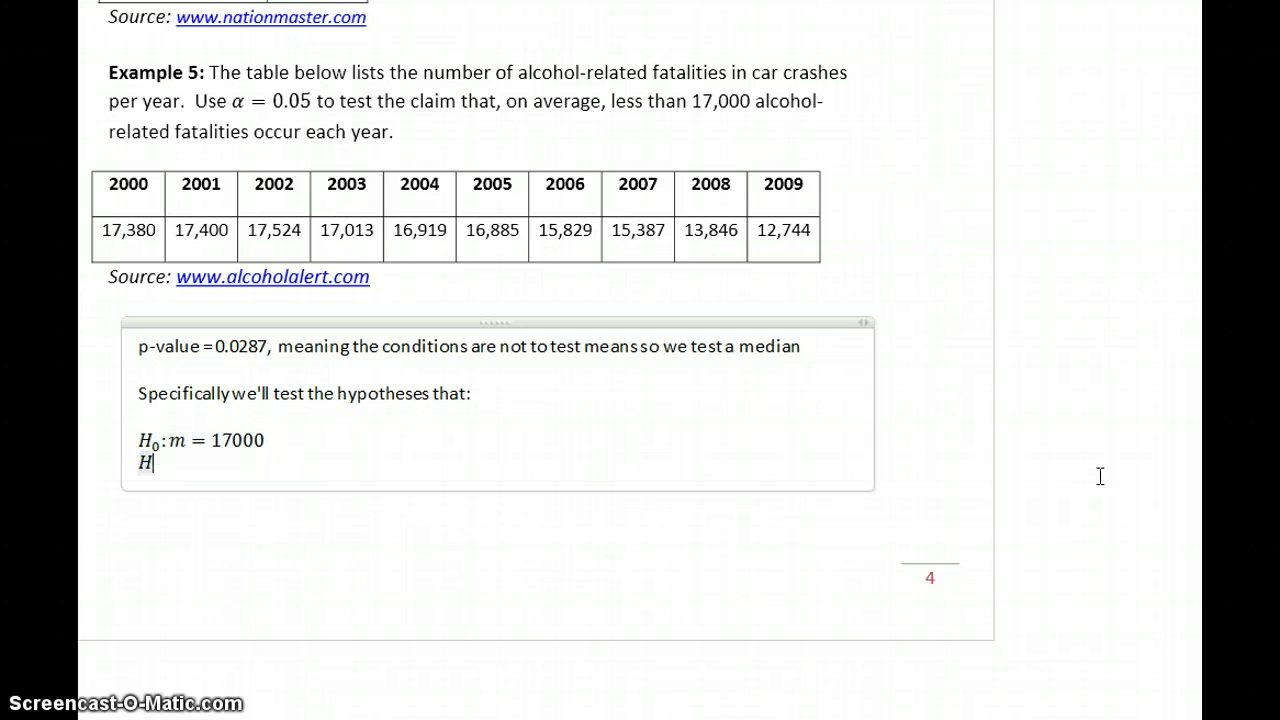
text(_a:m < 17000)
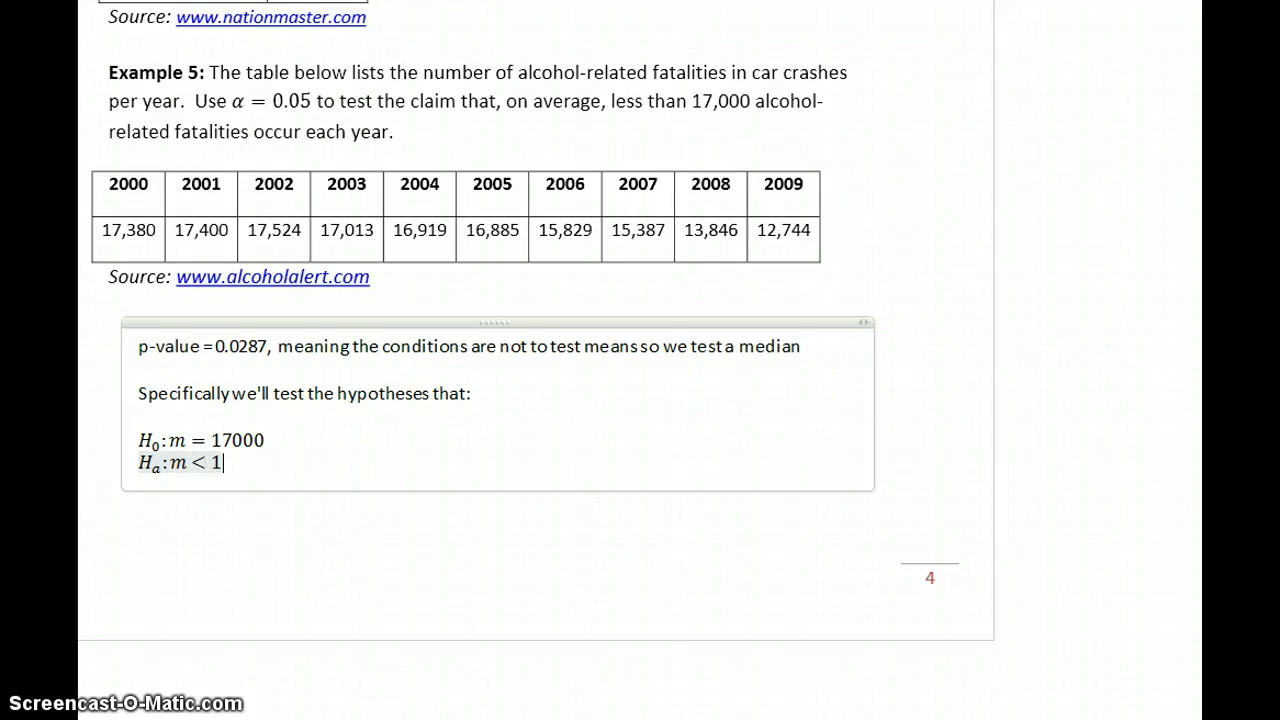